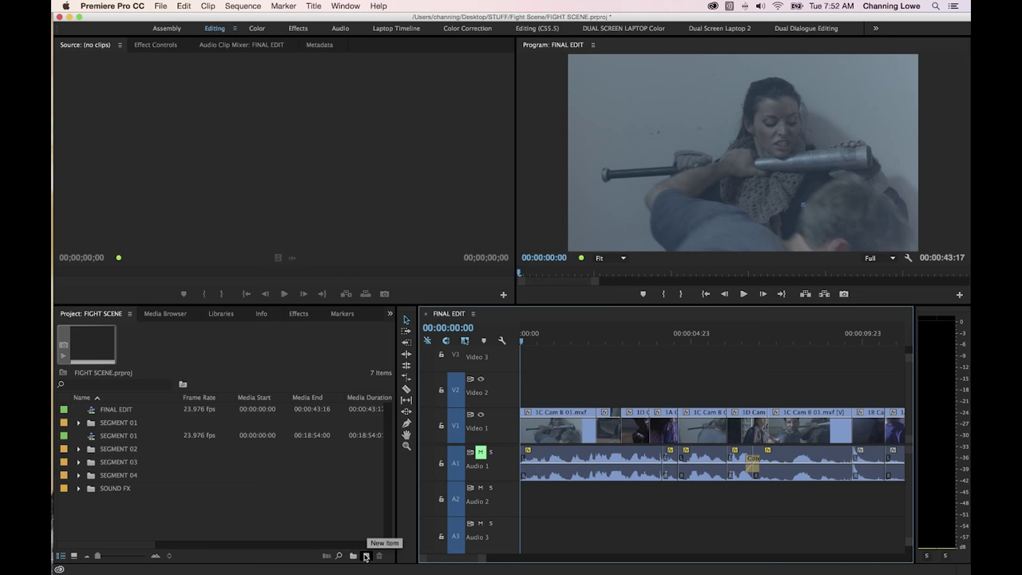
Create a new title named "Opening Title" with the default video settings
left_click(365, 557)
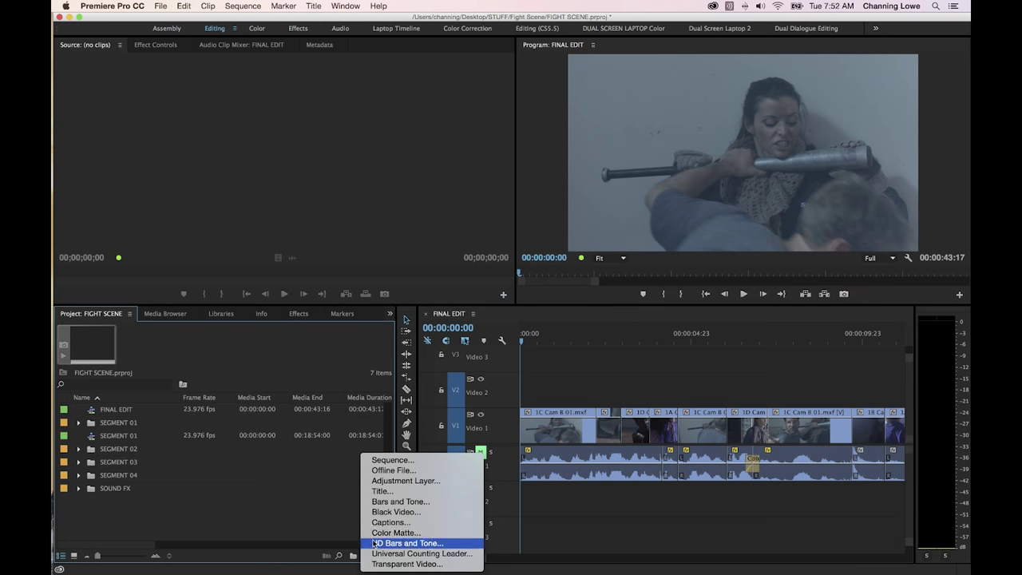
left_click(392, 493)
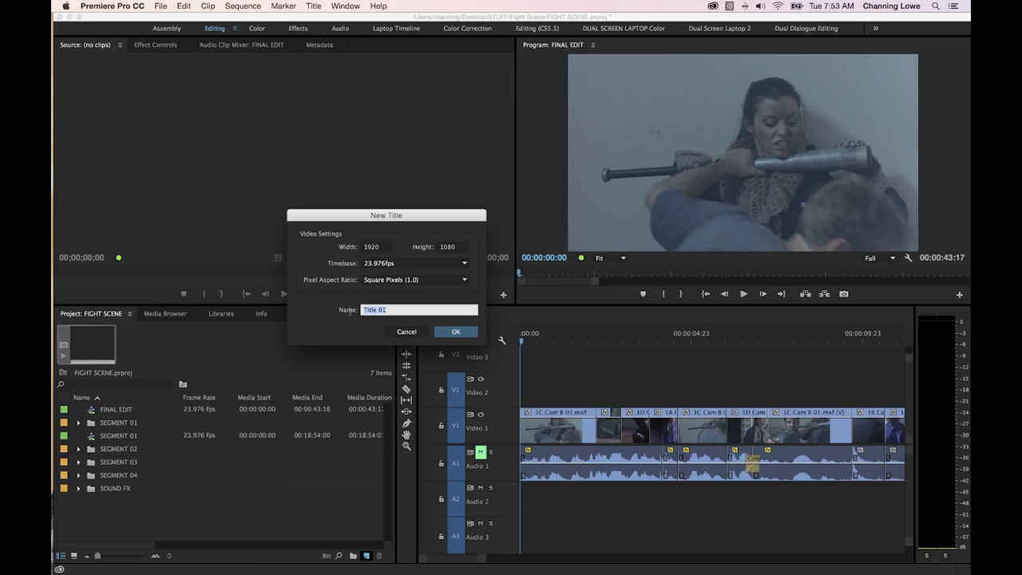
type("Opening Title")
left_click(456, 331)
Reposition the title editor window and enlarge it for more working room around the video frame
left_click_drag(204, 53, 341, 59)
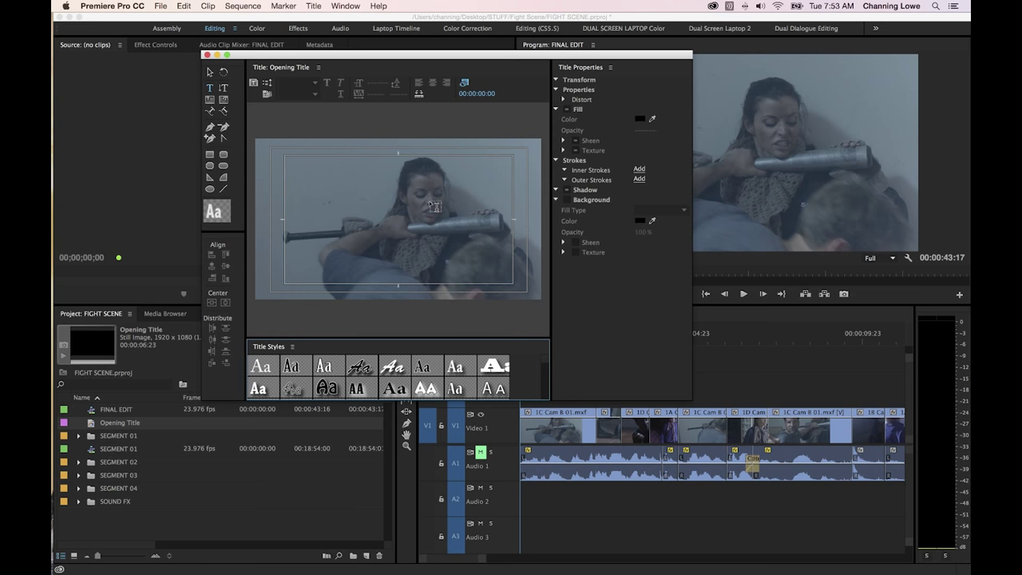
left_click_drag(310, 70, 222, 53)
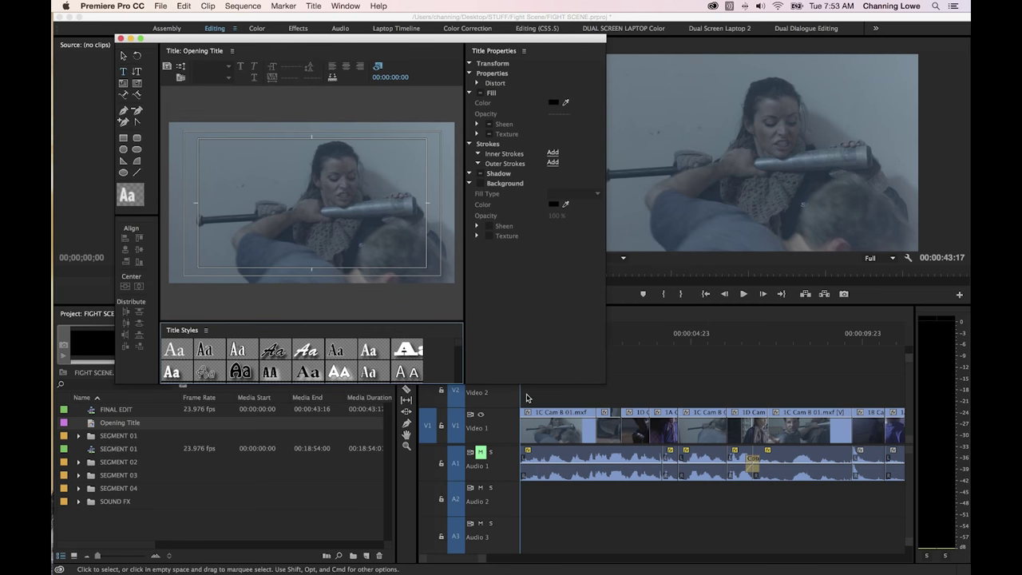
left_click_drag(605, 386, 791, 505)
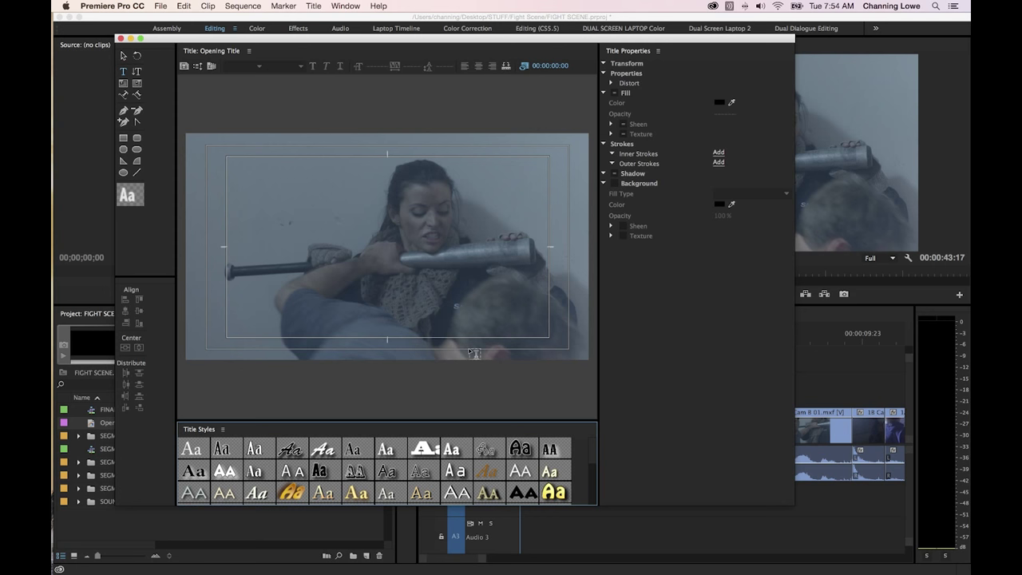
key("super+s")
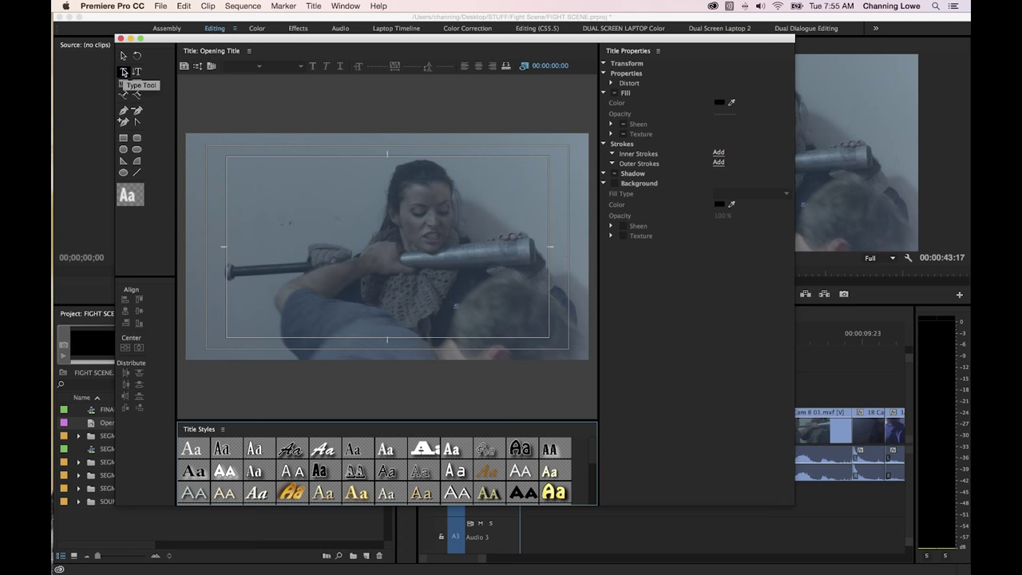
Add the two-line text "The Baseball / Bat Movie" in the upper part of the frame with the Type tool
left_click(124, 72)
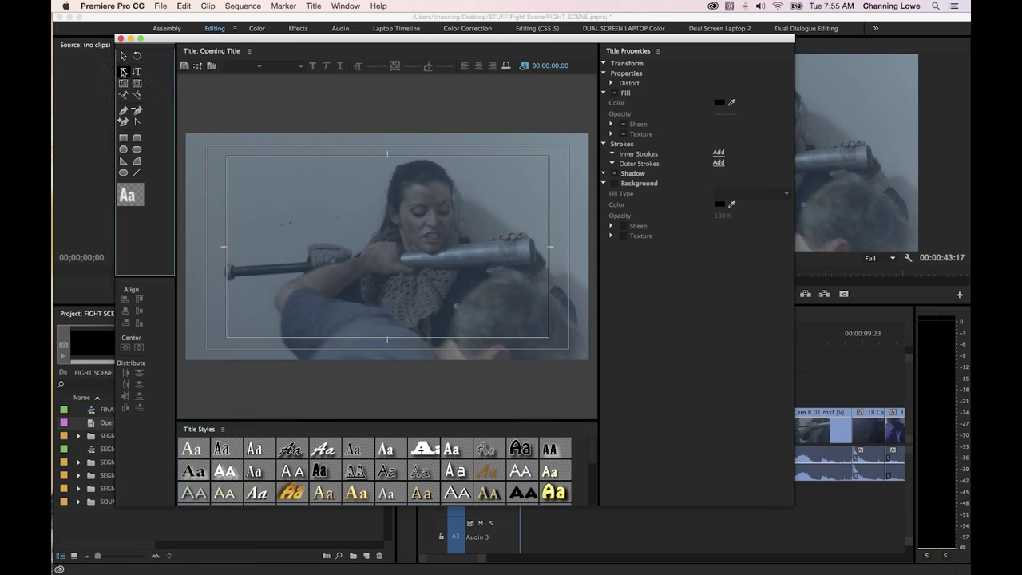
left_click(245, 185)
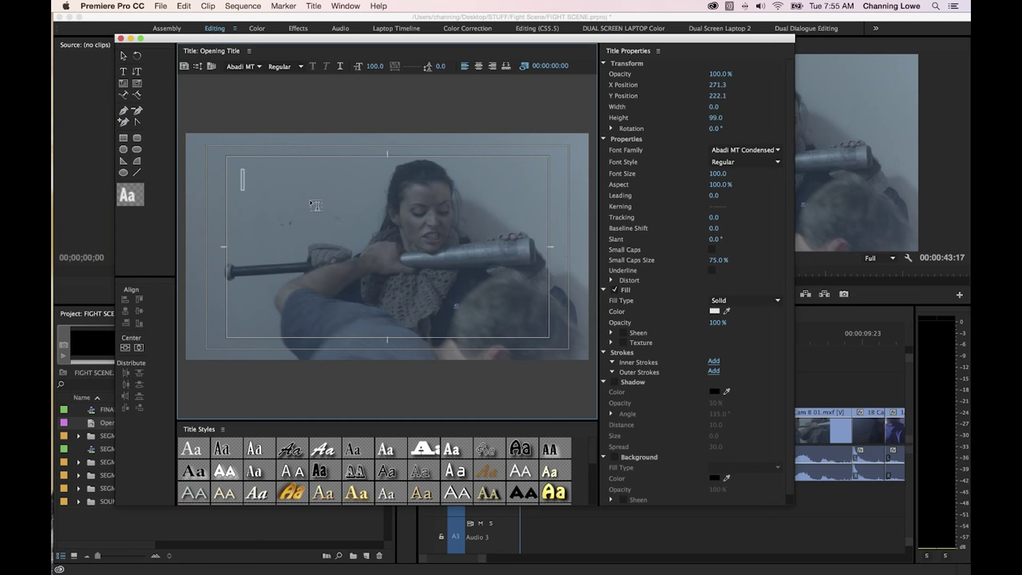
type("The Baseball")
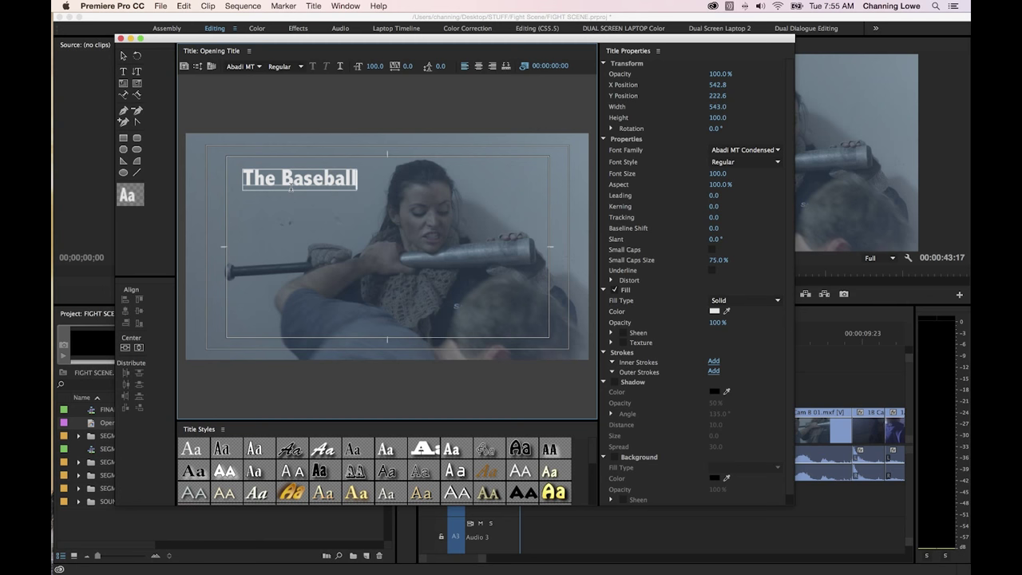
key("Return")
type("Bat Movie")
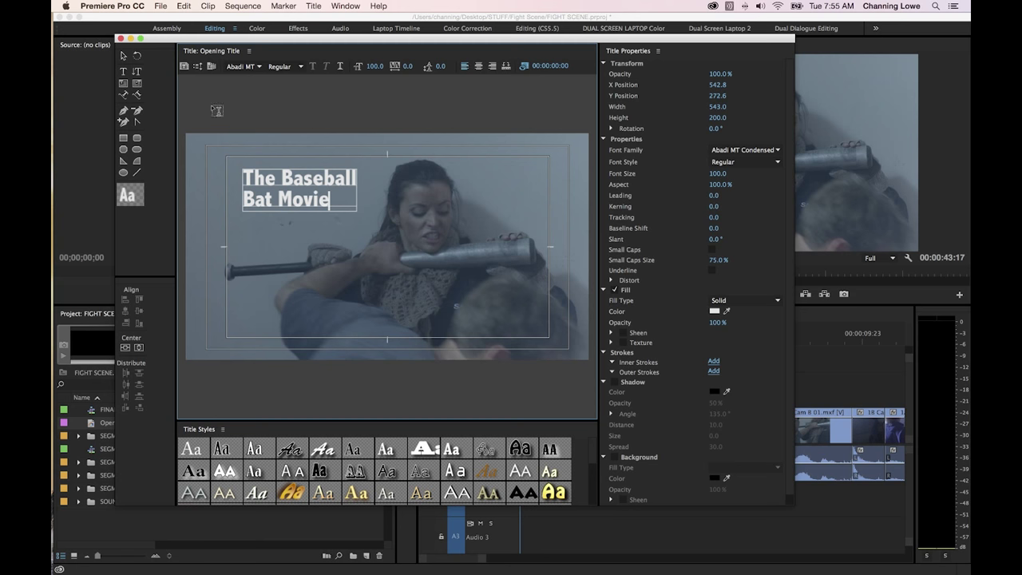
Rotate the title text to about 336.8° and enlarge it to a font size of about 143
left_click(125, 56)
left_click(304, 174)
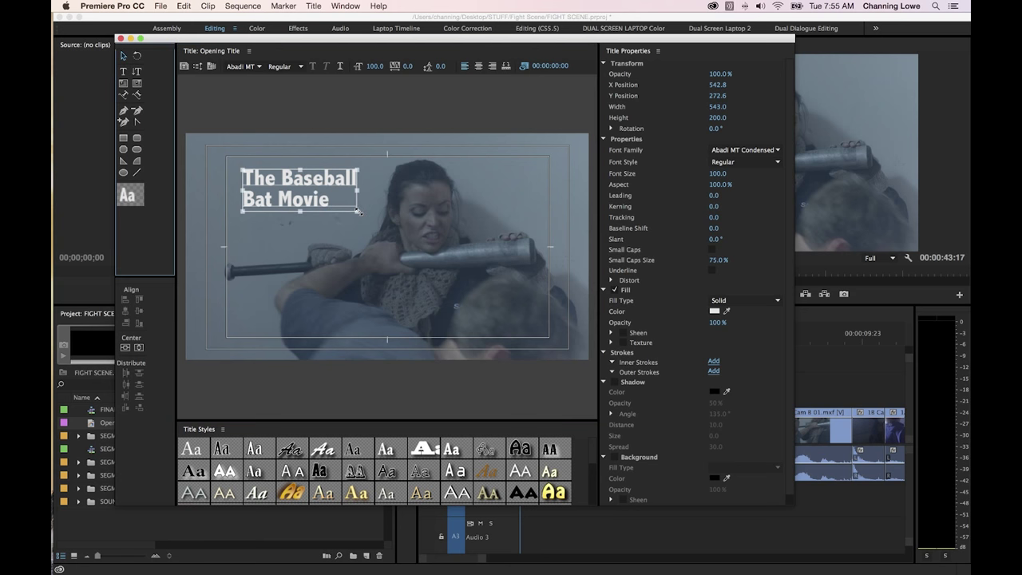
left_click_drag(359, 164, 375, 189)
key("cmd+z")
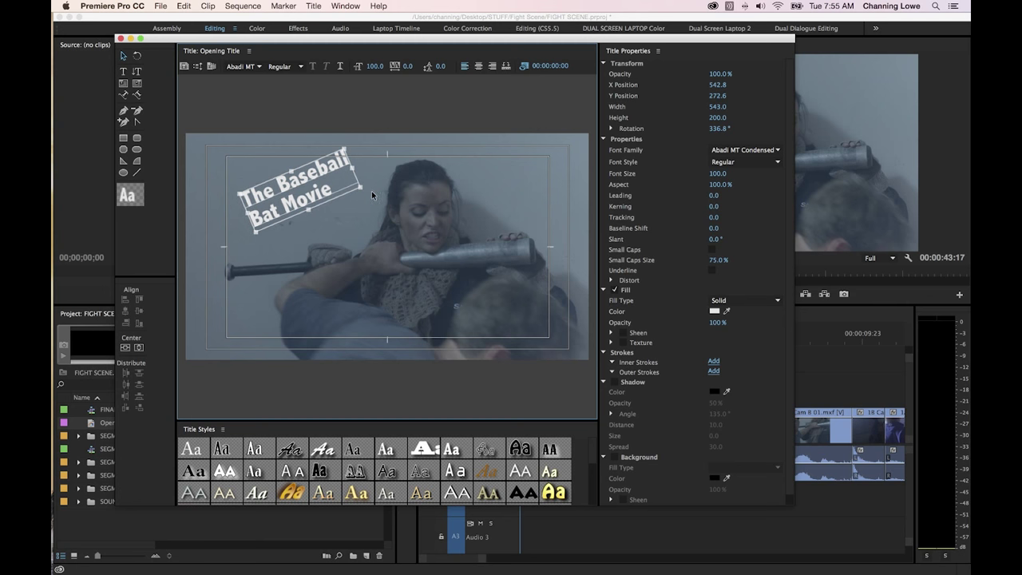
left_click_drag(309, 179, 407, 221)
left_click_drag(355, 198, 349, 205)
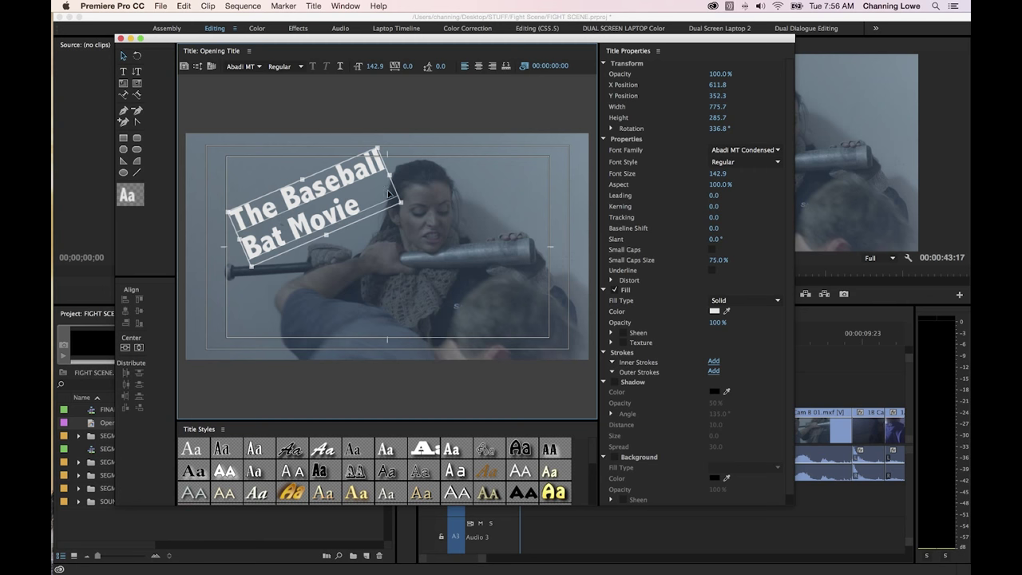
Step through the font families for the title text and settle on Avenir Next
left_click(726, 149)
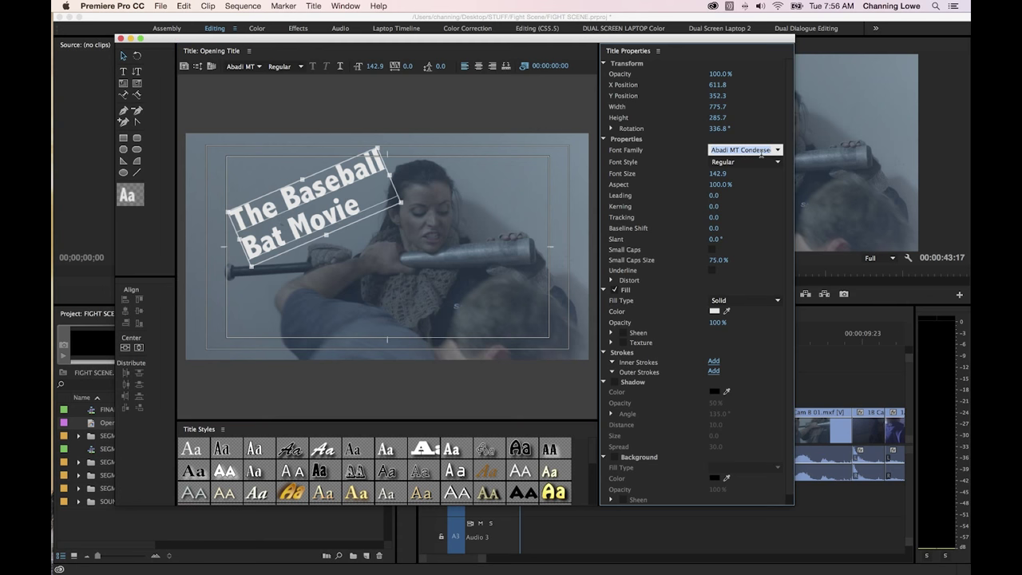
key("Down")
key("Down")
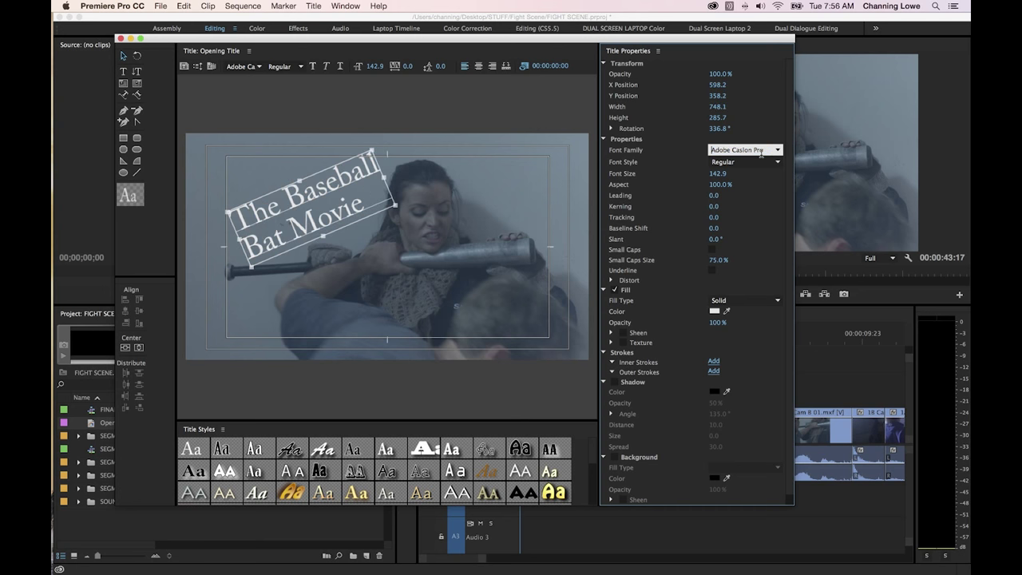
key("Down")
key("Down")
key("Down")
key("Down")
key("Down")
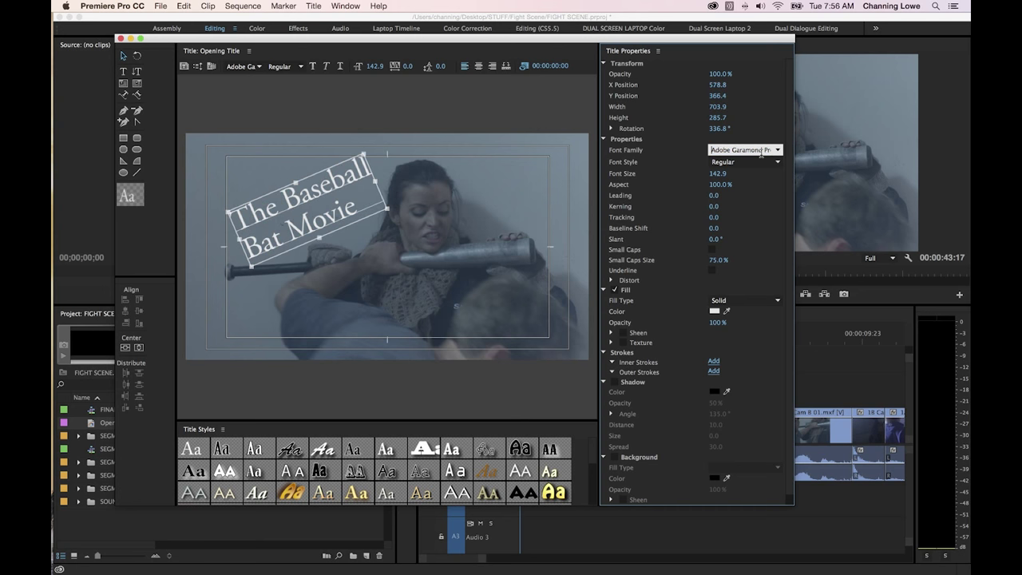
key("Down")
key("Down")
key("Down")
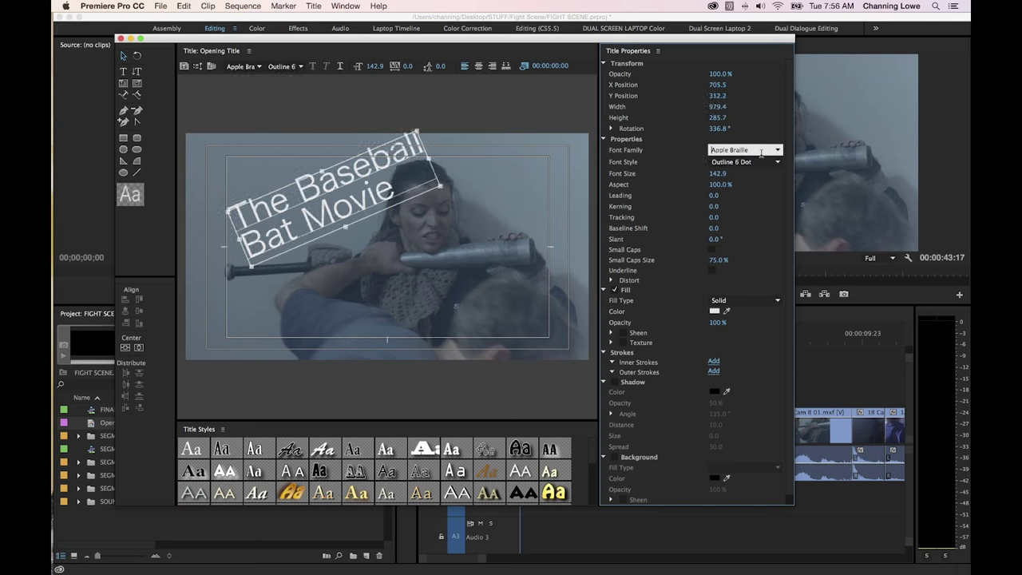
key("Return")
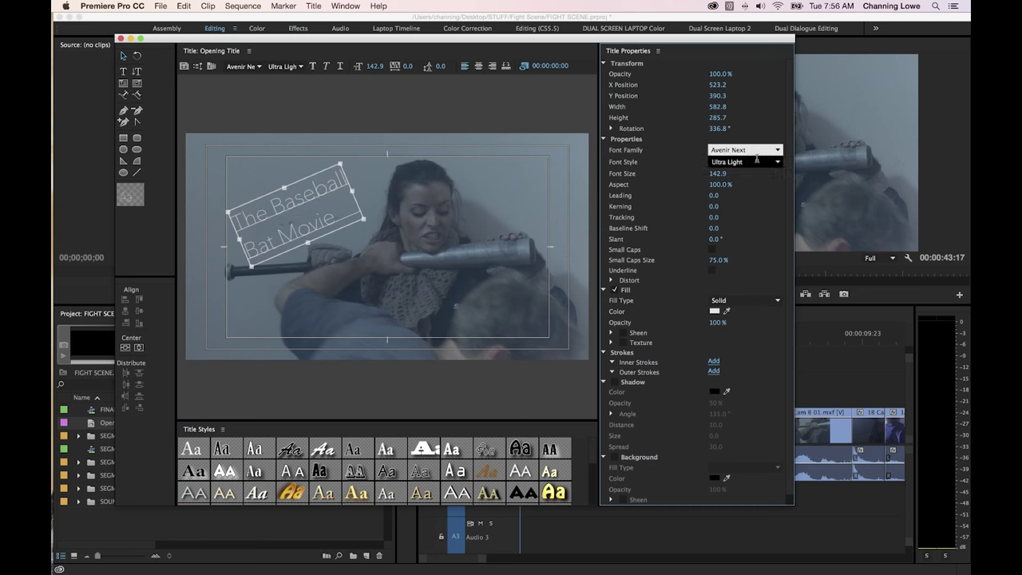
Try the Ultra Light Italic font style on the title text and return to Ultra Light
left_click(745, 162)
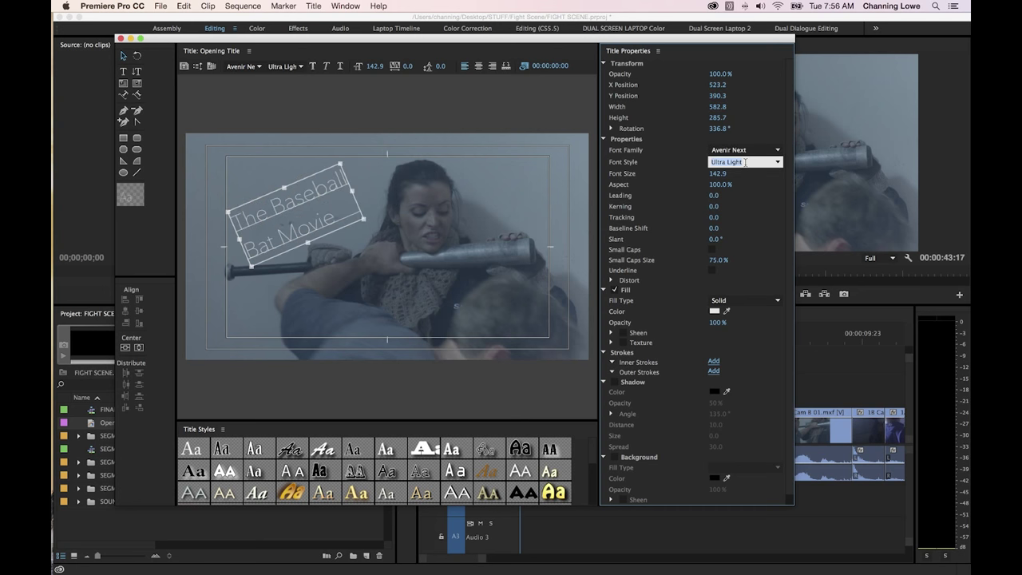
key("Down")
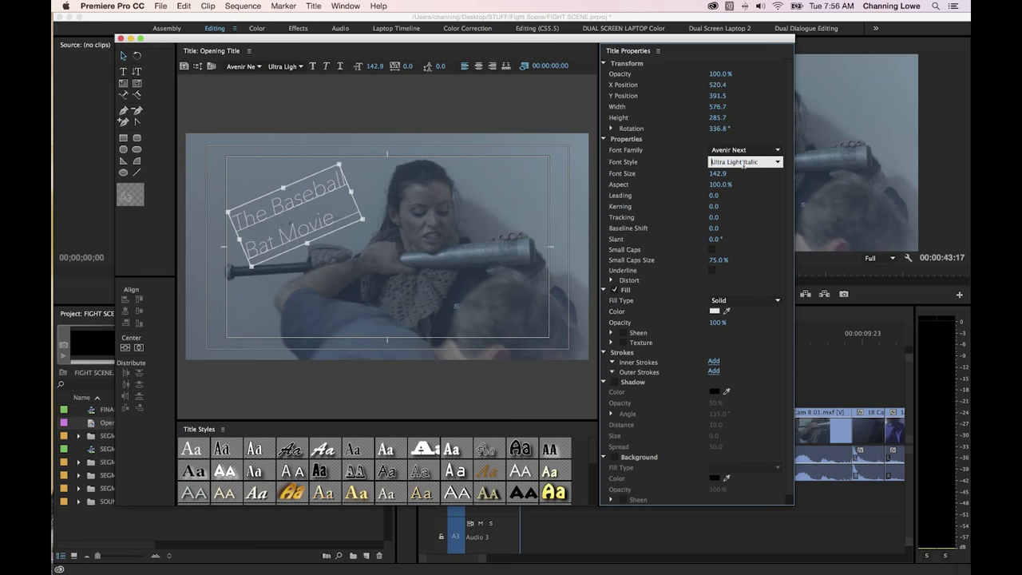
key("Up")
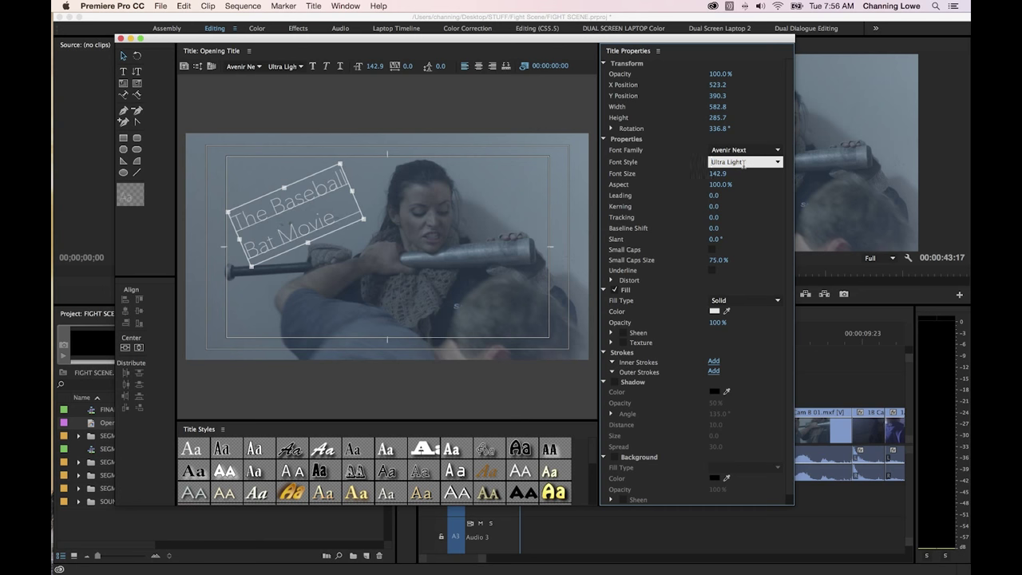
key("Down")
key("Up")
Enlarge the title text freehand, and set its font size to 160 and finally to 170
mouse_move(364, 220)
left_mouse_down()
mouse_move(413, 224)
mouse_move(372, 218)
left_mouse_up()
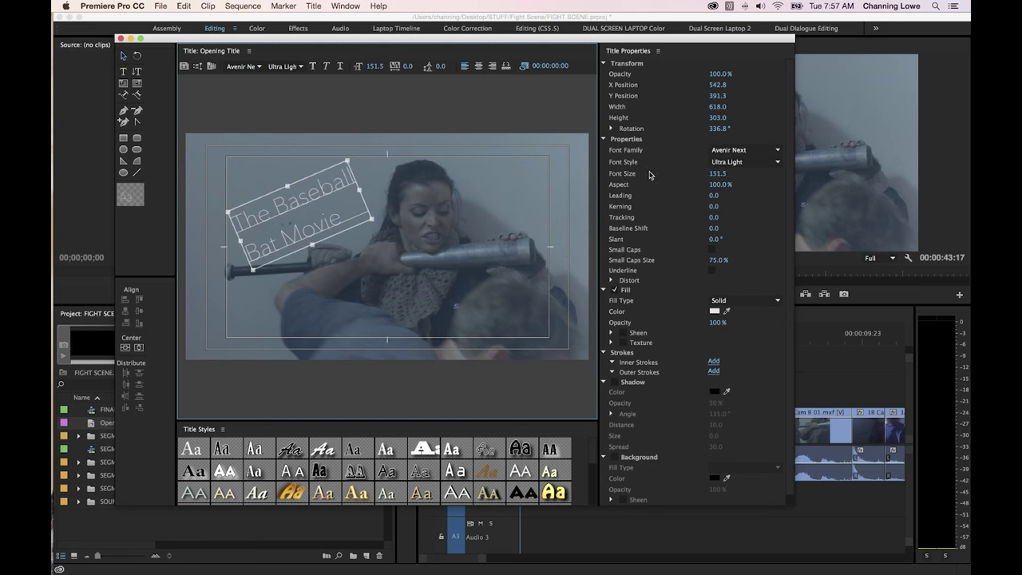
left_click(721, 174)
type("160")
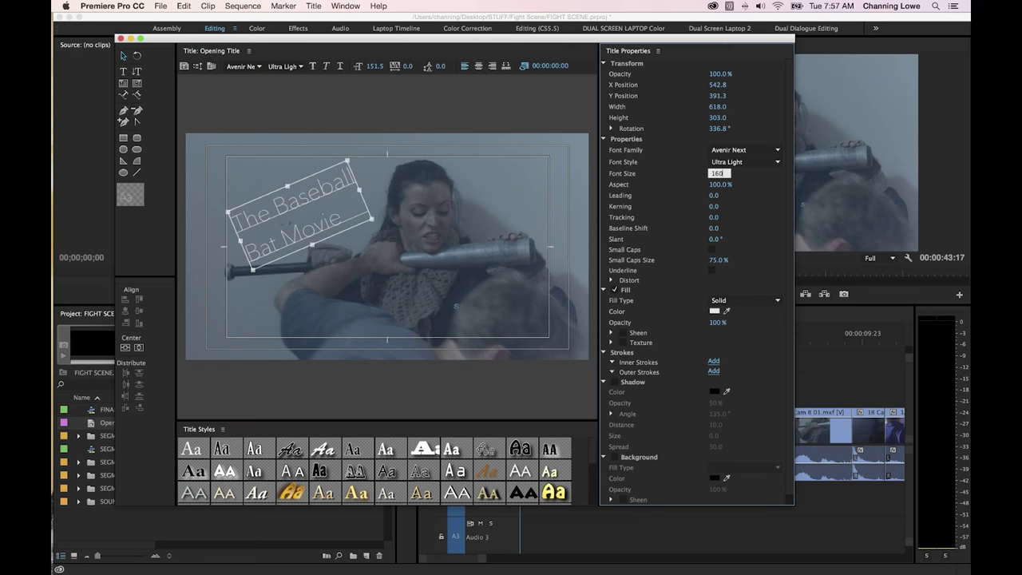
key("Return")
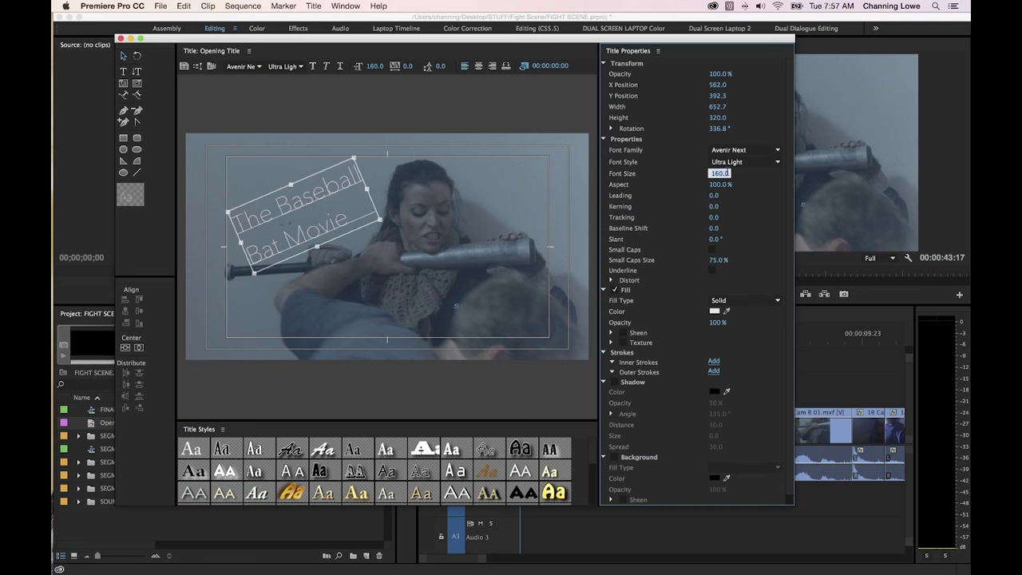
type("170")
key("Return")
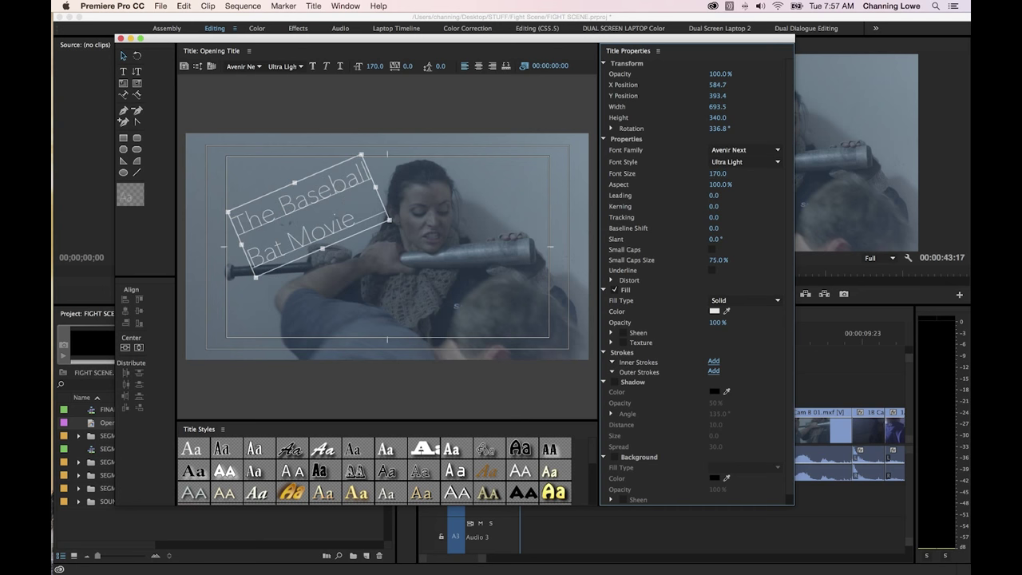
Try an aspect of 99% on the title text and restore it to 100%
left_click_drag(713, 191, 551, 187)
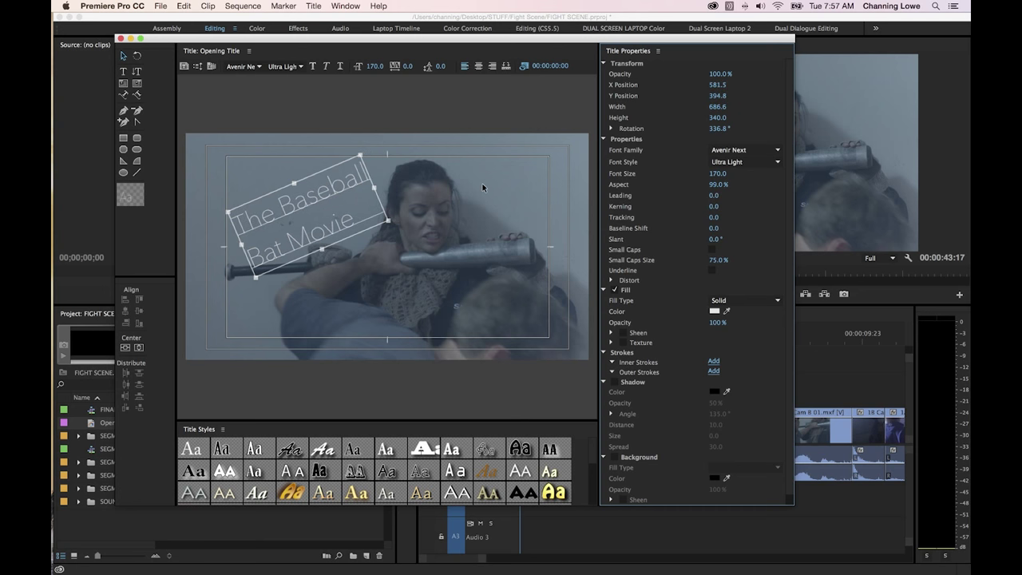
left_click_drag(612, 199, 683, 186)
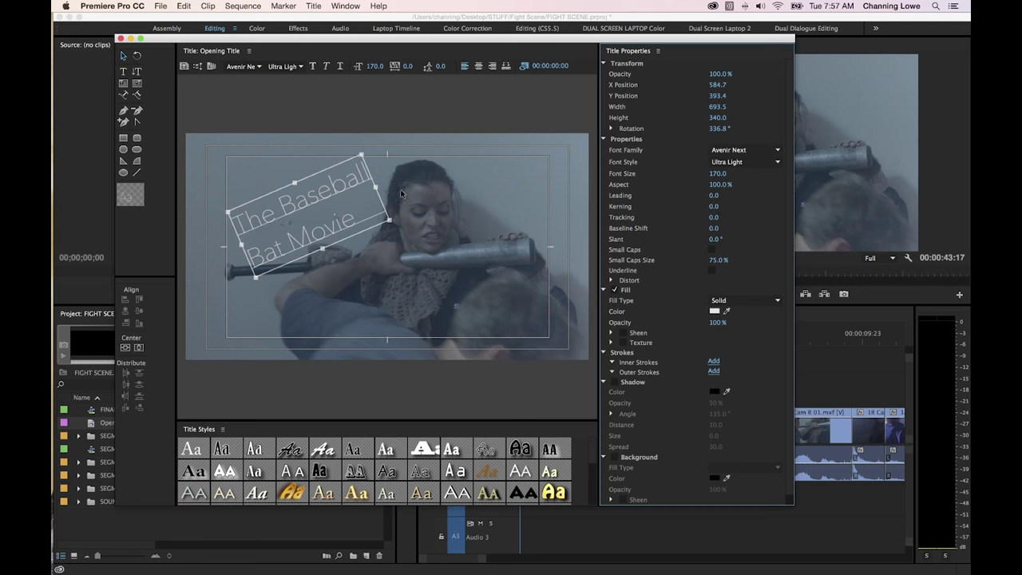
Move the title text to about X 539.5, Y 348.4 and scale it to a font size of about 164
left_click_drag(402, 193, 428, 195)
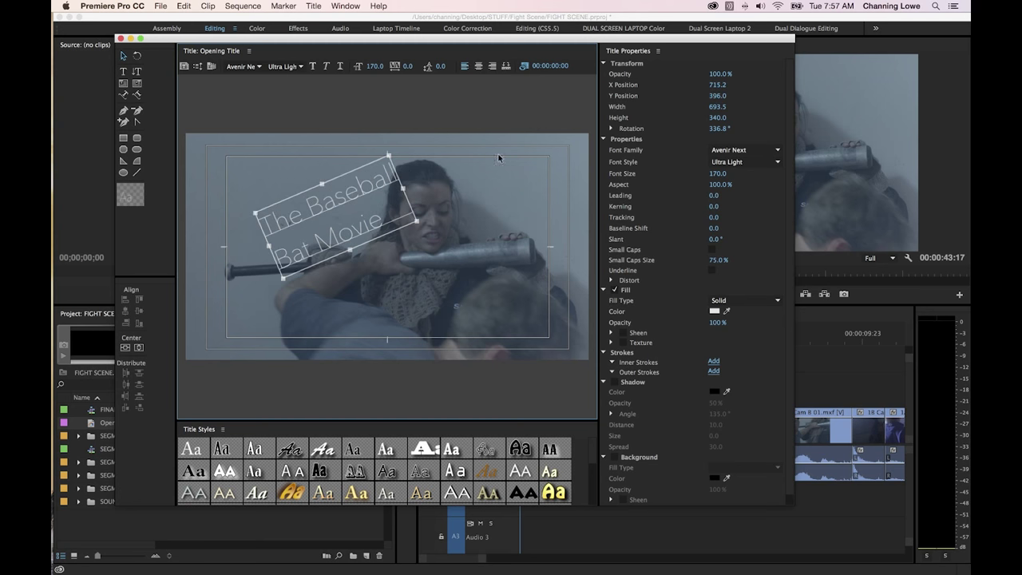
left_click_drag(321, 183, 322, 184)
left_click_drag(419, 221, 338, 205)
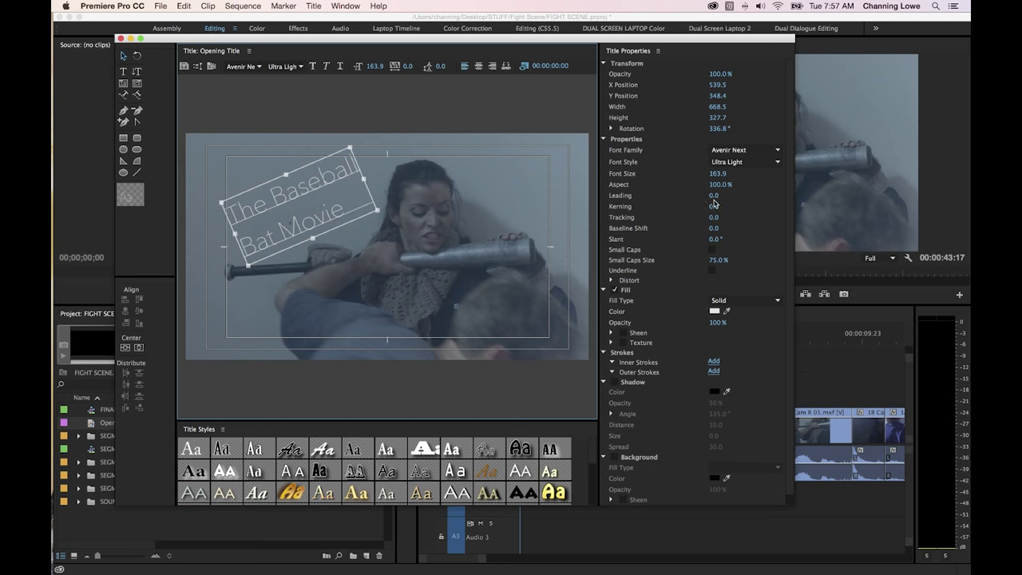
Try a kerning of 21.0 and small caps on the title text, reverting each one
mouse_move(710, 200)
left_mouse_down()
mouse_move(735, 196)
mouse_move(715, 206)
mouse_move(728, 206)
left_mouse_up()
key("super+z")
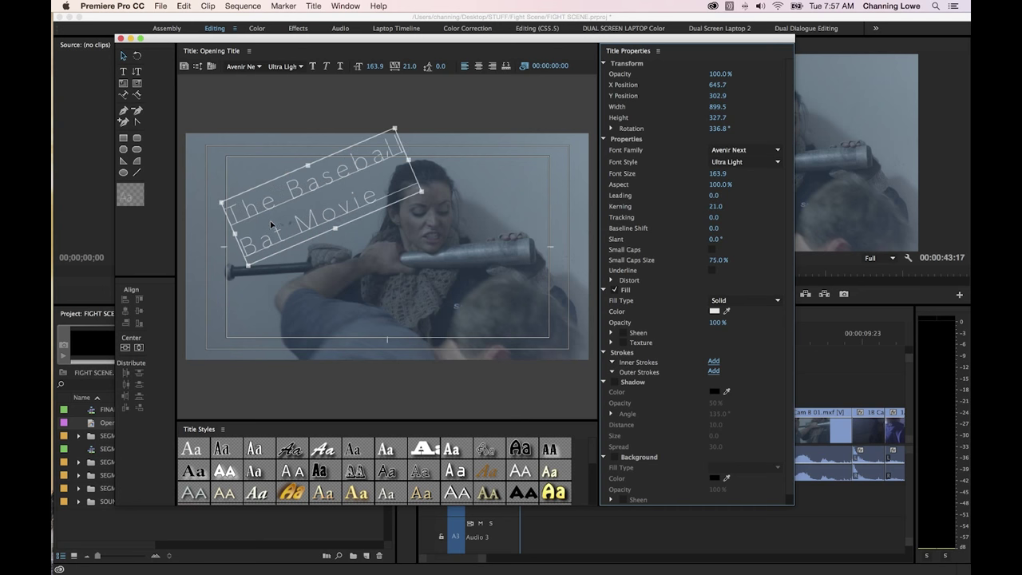
key("super+s")
key("super+z")
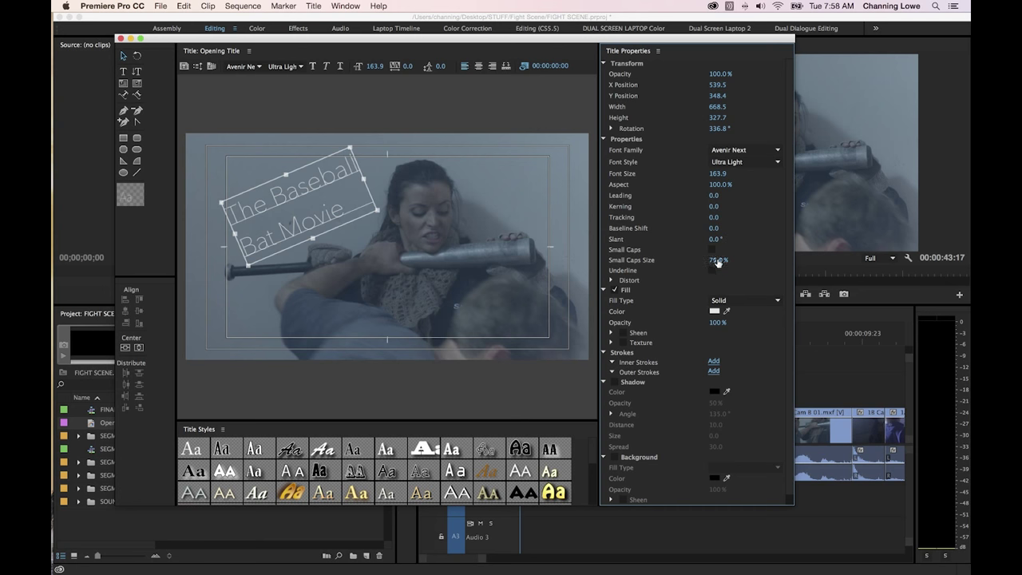
left_click(711, 249)
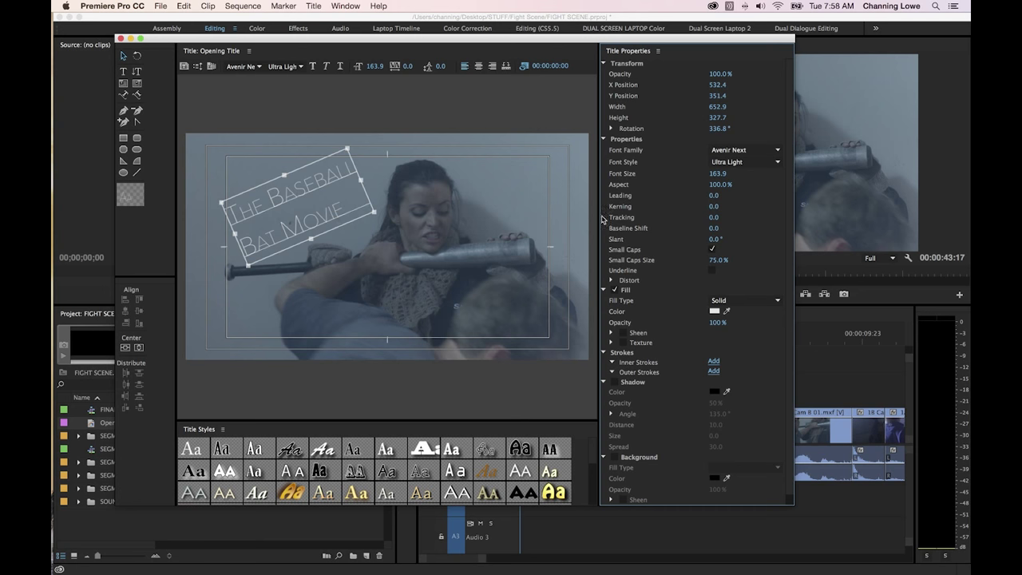
left_click(712, 250)
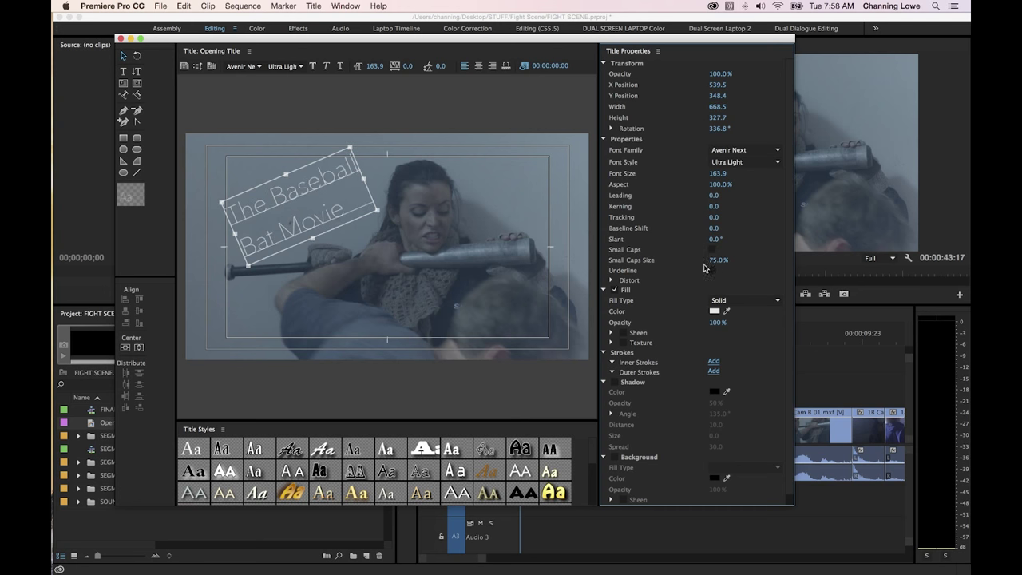
Try a red fill, E01212, on the title text and undo the colour change
scroll(769, 287, "down", 1)
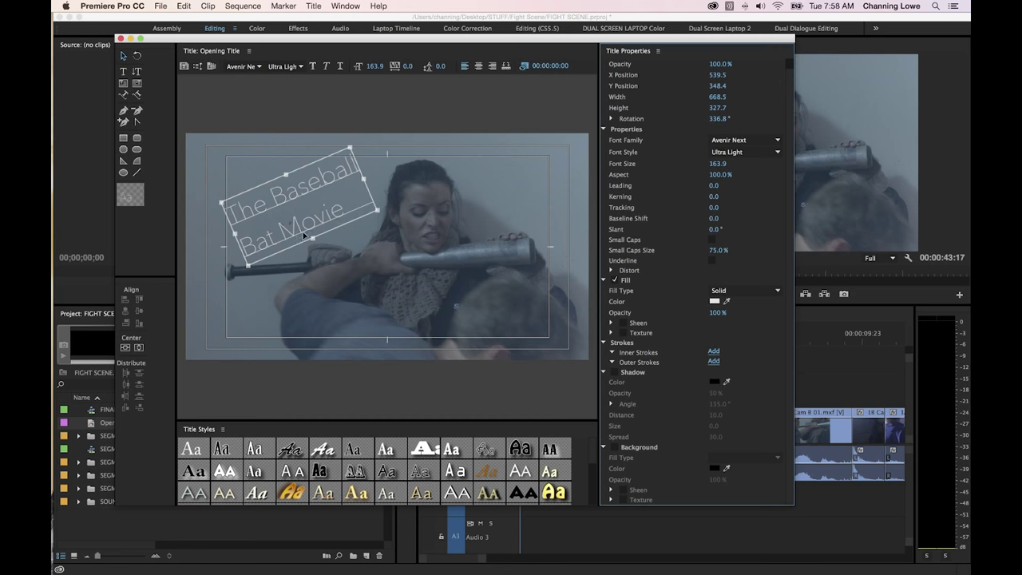
left_click(715, 302)
left_click_drag(443, 221, 513, 262)
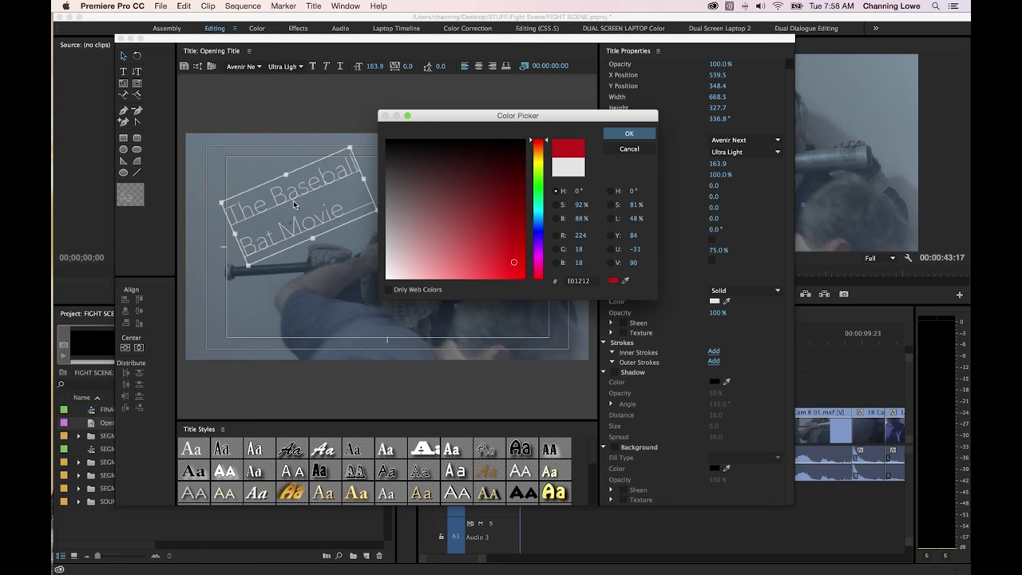
left_click(613, 134)
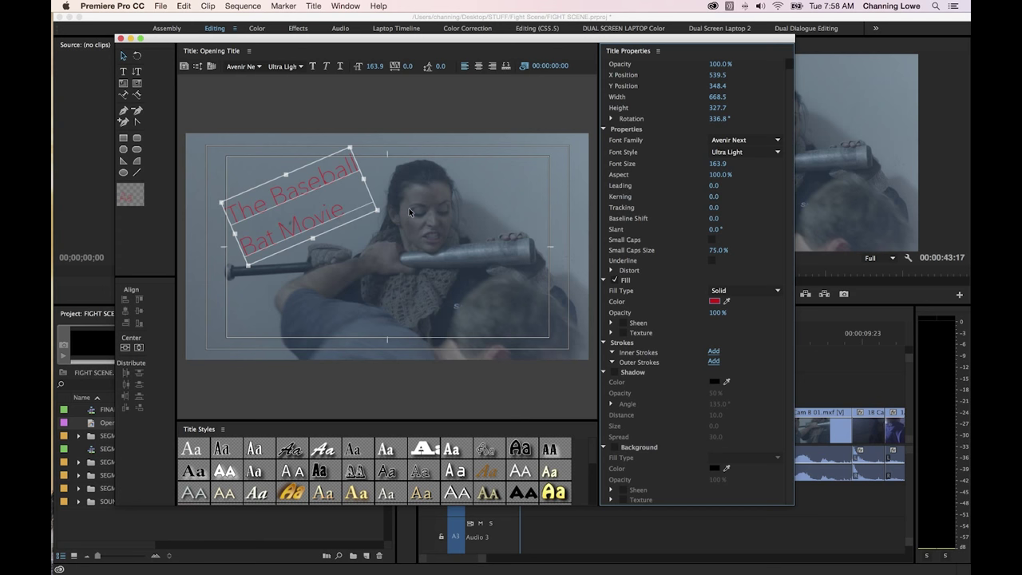
key("super+z")
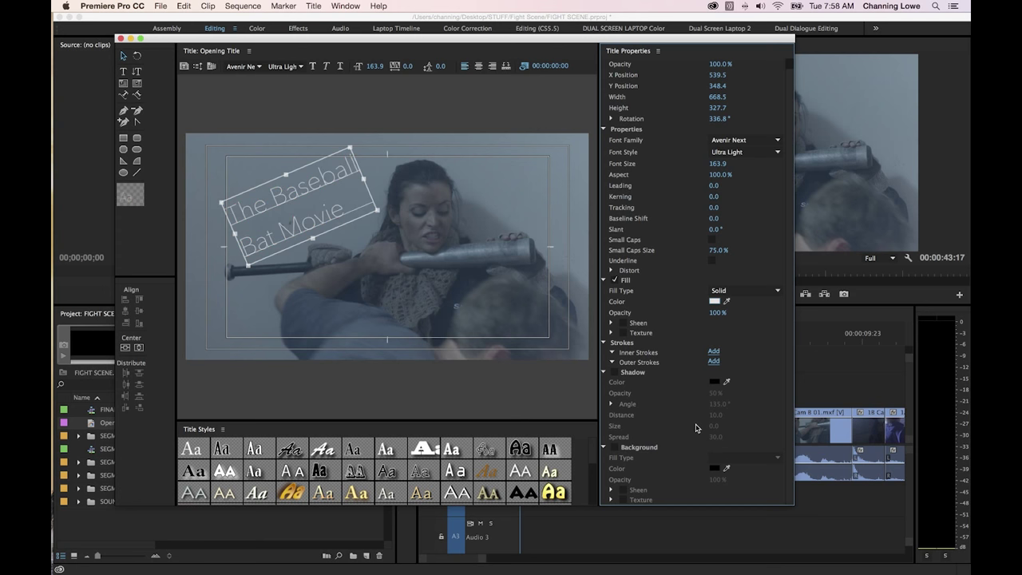
Add a drop shadow to the title text with 100% opacity, a size of 8.0 and a spread of 60.0
left_click(615, 373)
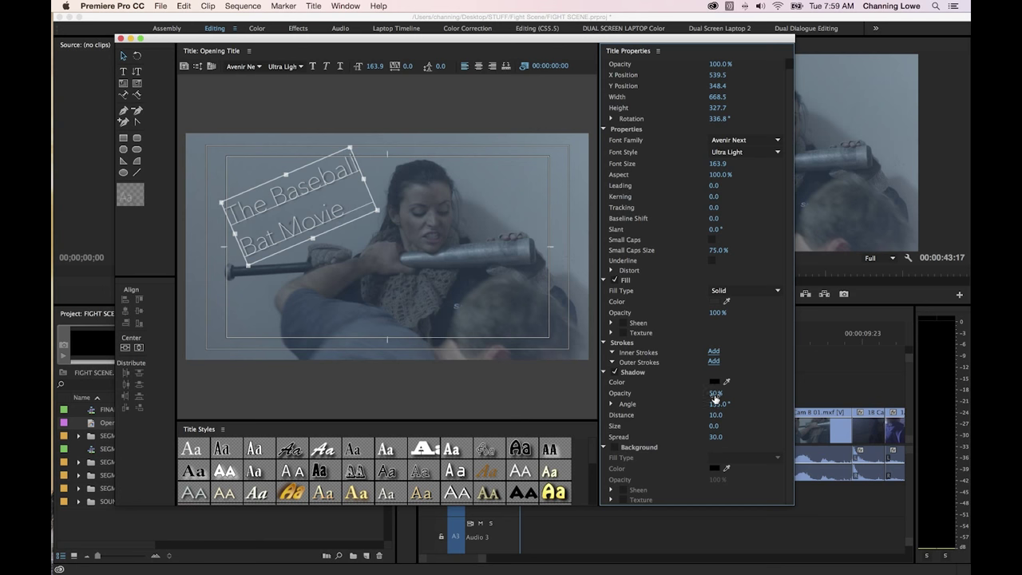
left_click_drag(715, 393, 723, 393)
mouse_move(714, 426)
left_mouse_down()
mouse_move(724, 425)
mouse_move(718, 437)
left_mouse_up()
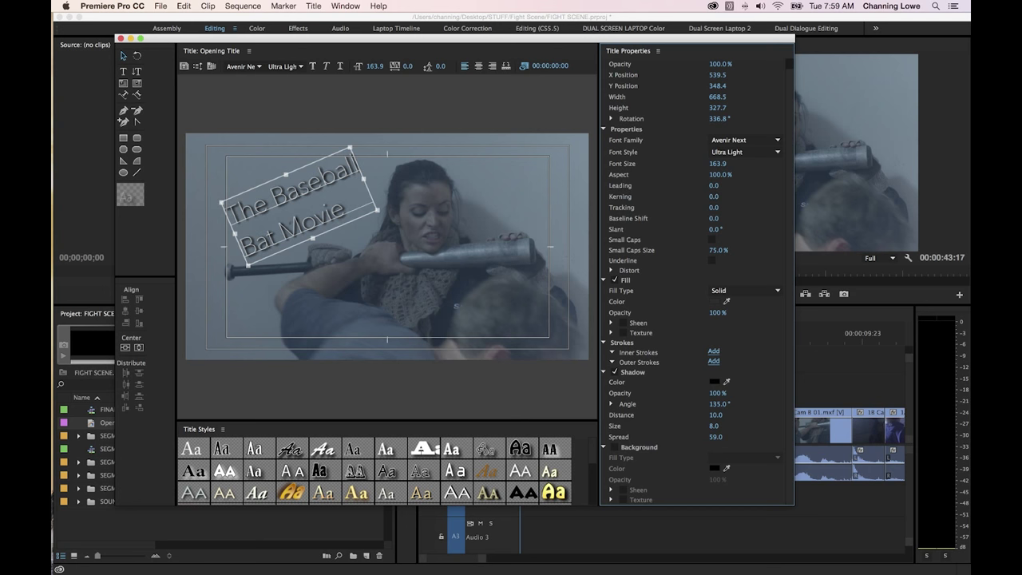
left_click_drag(716, 437, 713, 436)
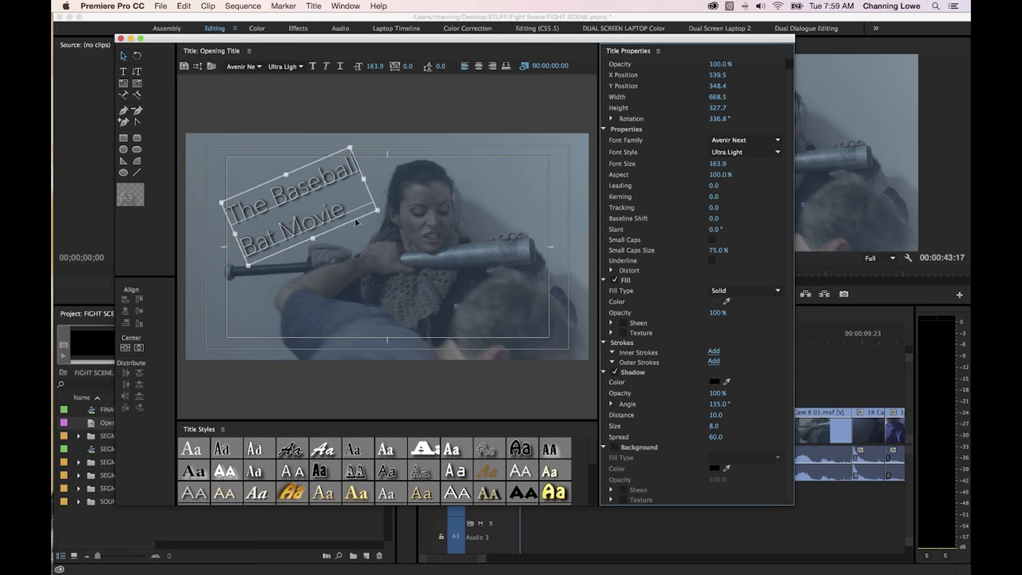
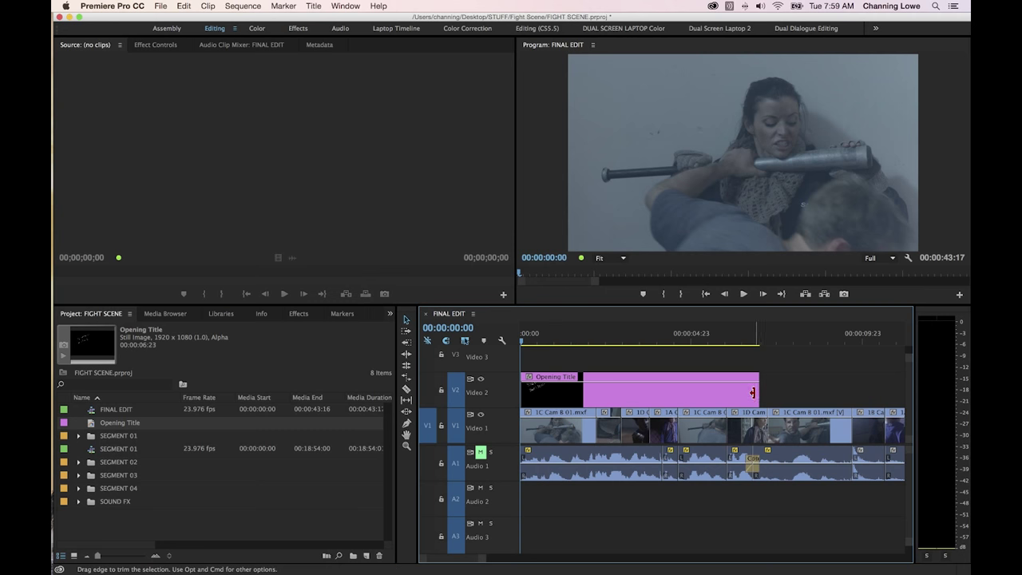
Trim the Opening Title clip on Video 2 to the end of the first Video 1 clip and check the title at 00:00:00:10
left_click_drag(754, 392, 595, 389)
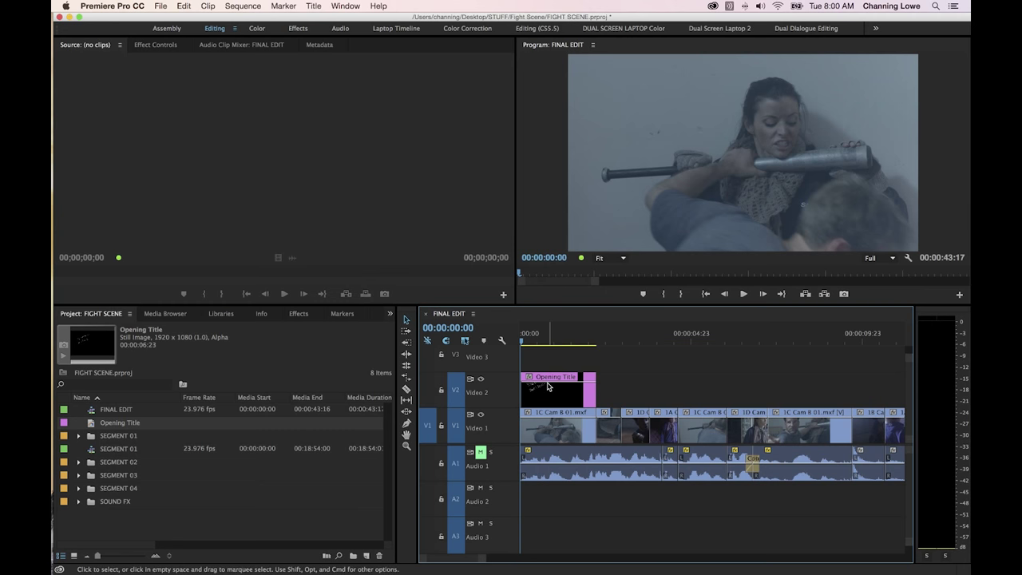
left_click(545, 377)
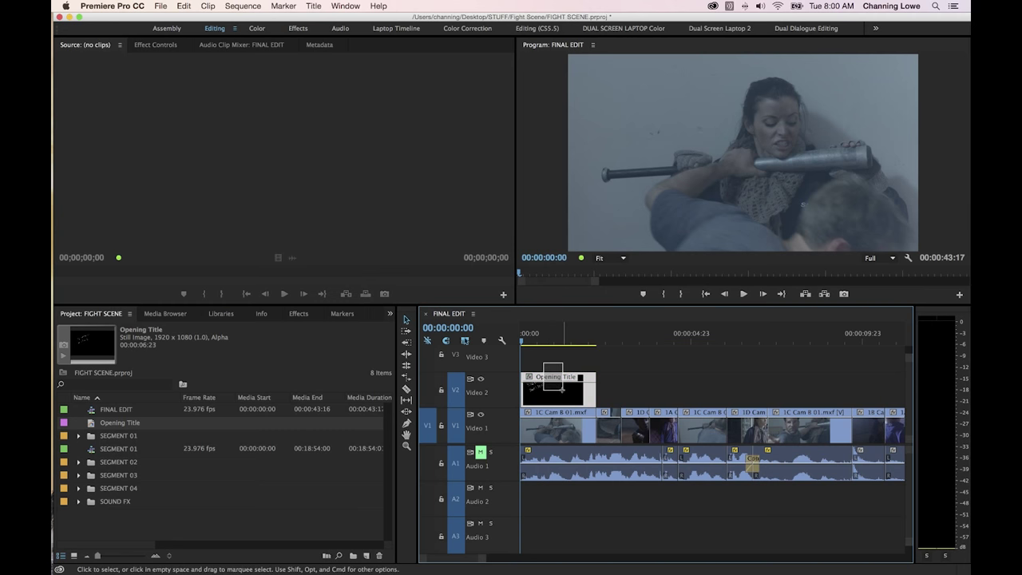
left_click(536, 342)
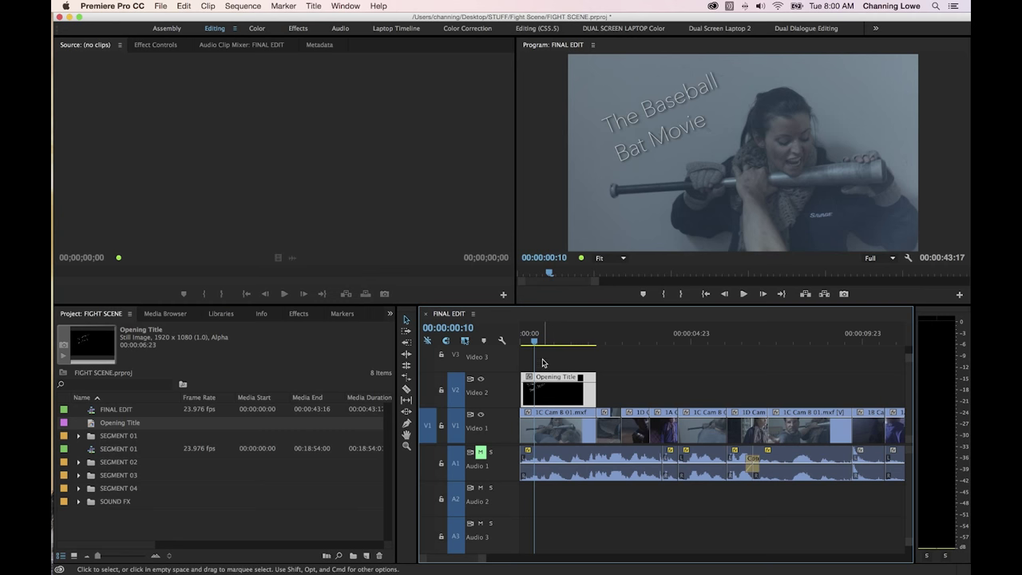
Apply Cross Dissolves to both ends of the Opening Title clip and extend the clip to the end of the fourth Video 1 clip
key("=")
left_click(526, 392)
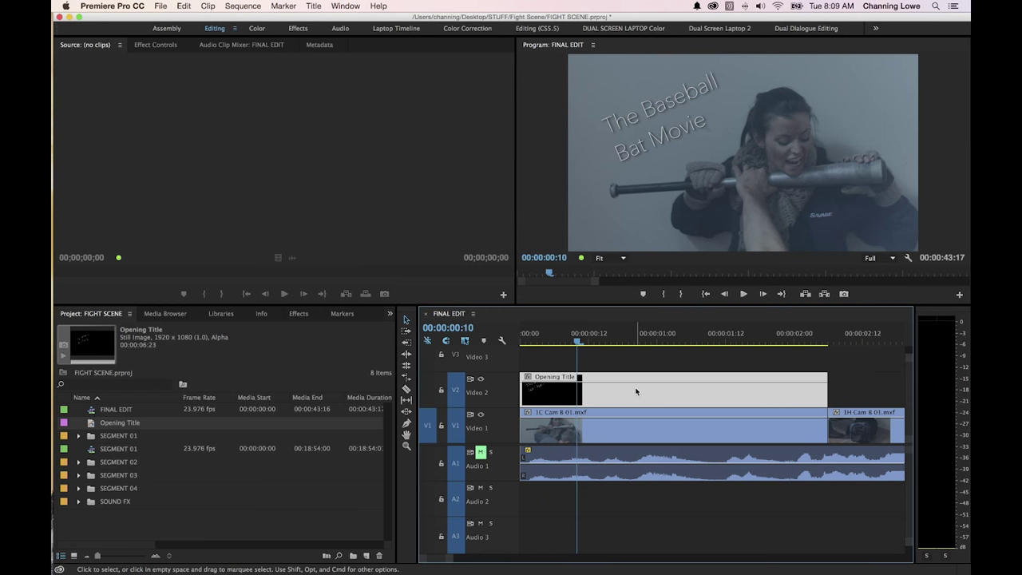
left_click_drag(638, 392, 637, 391)
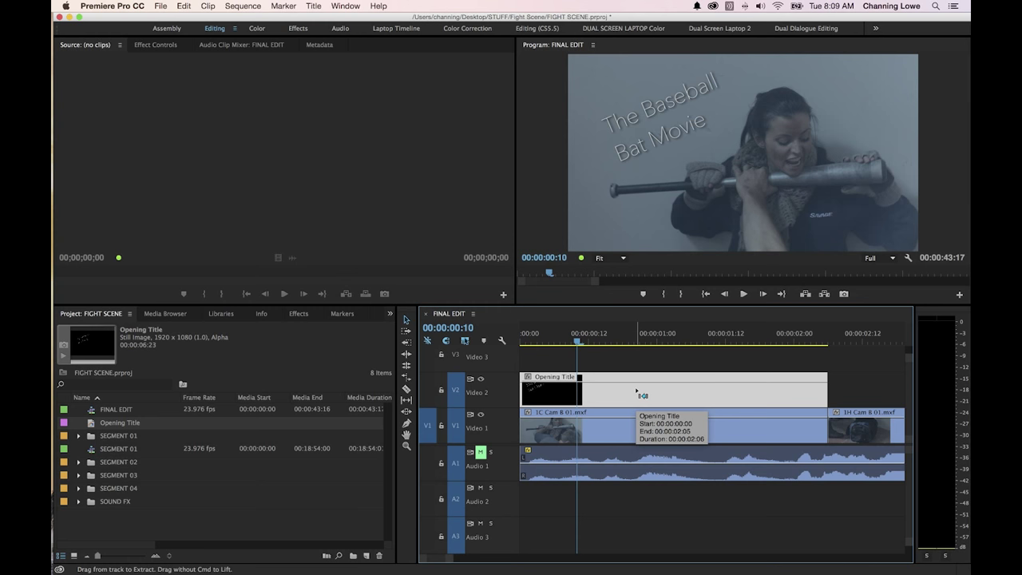
key("super+d")
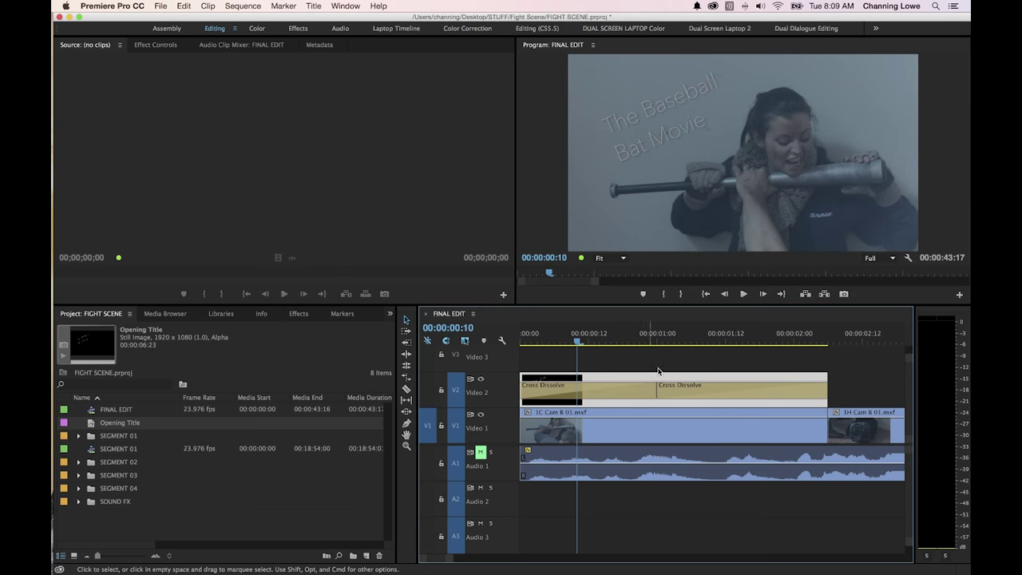
key("minus")
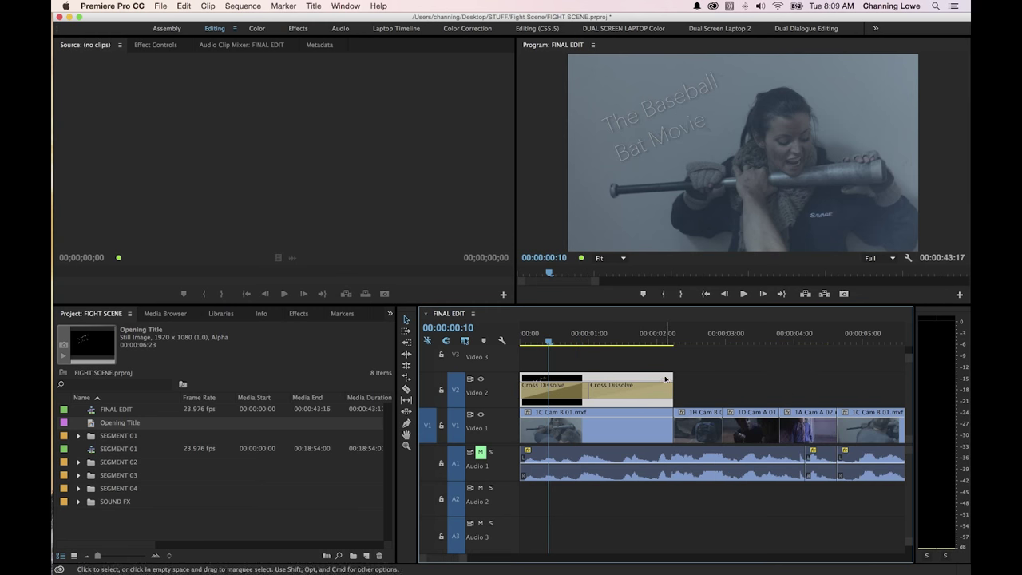
left_click_drag(671, 375, 836, 380)
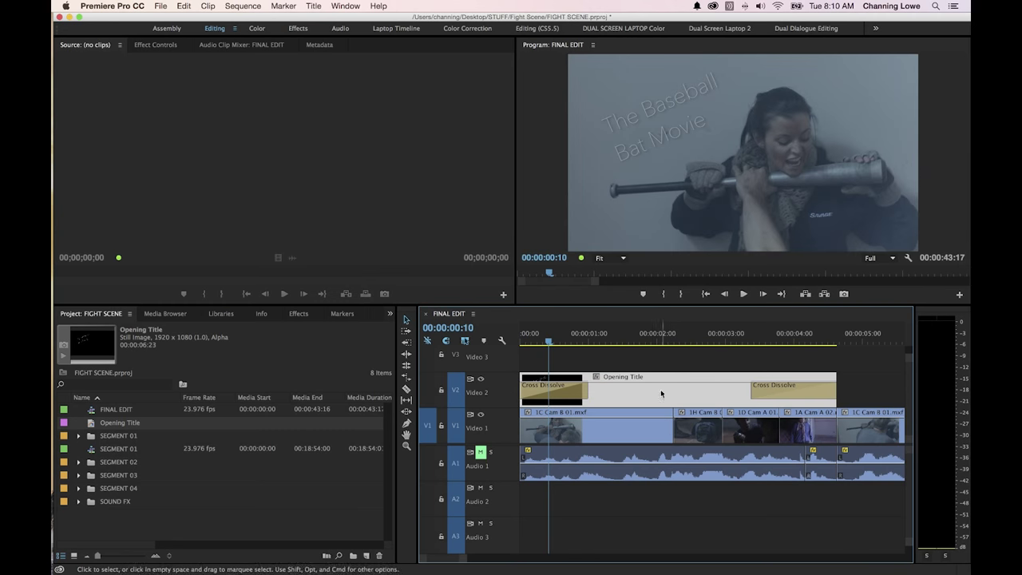
Delete the Cross Dissolves from the Opening Title clip and reapply the transition to its start and end
left_click(554, 353)
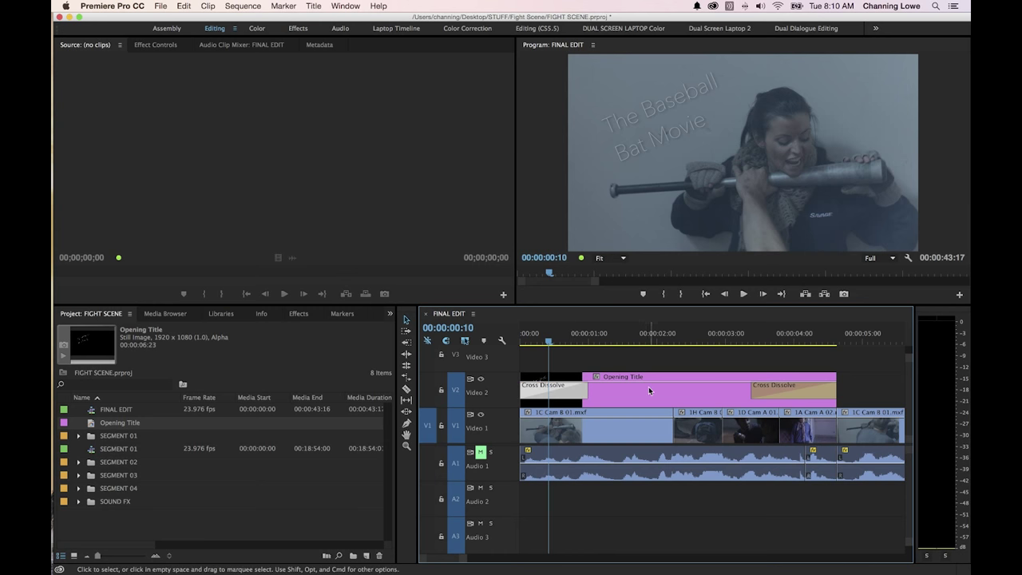
left_click(792, 395)
key("Delete")
left_click(705, 392)
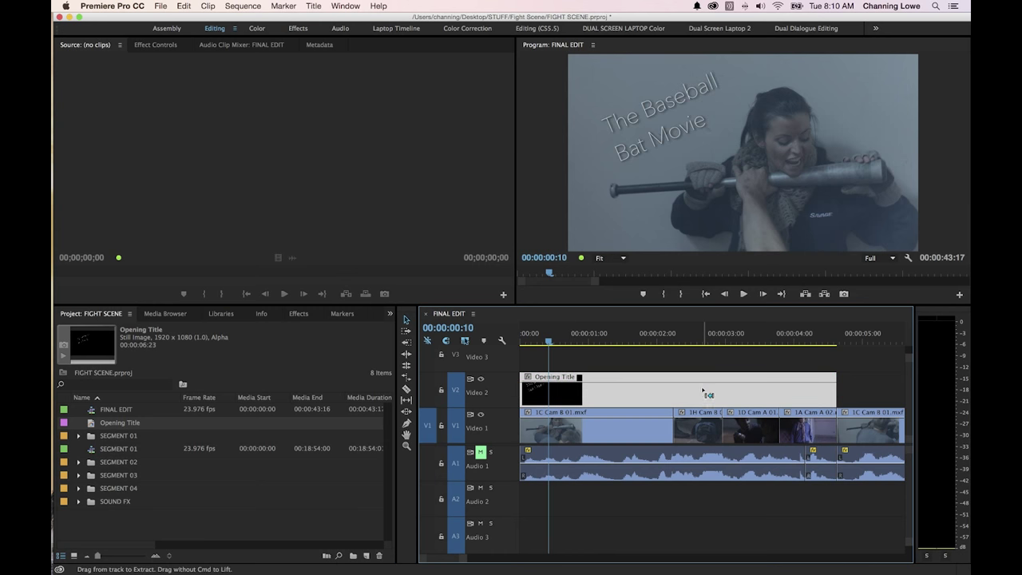
key("shift+d")
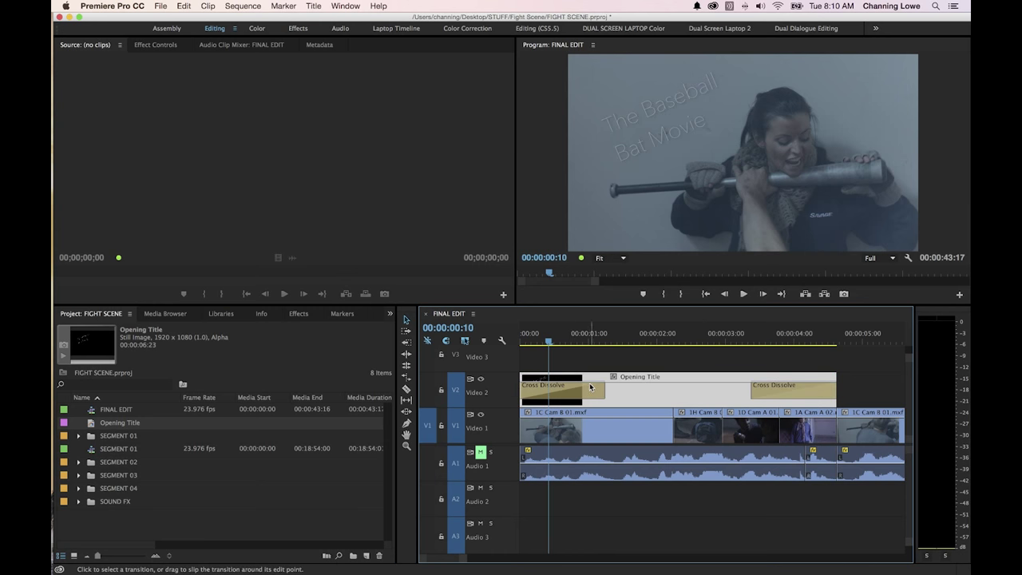
left_click(581, 389)
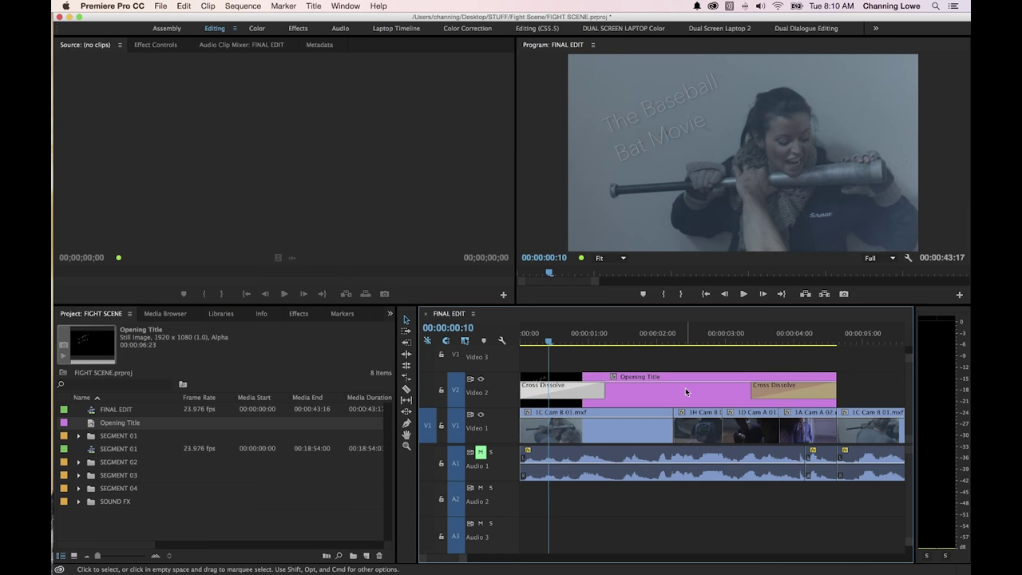
left_click(754, 389)
Play the opening section from the sequence start twice to review the title's fades, and return to the start
left_click(537, 341)
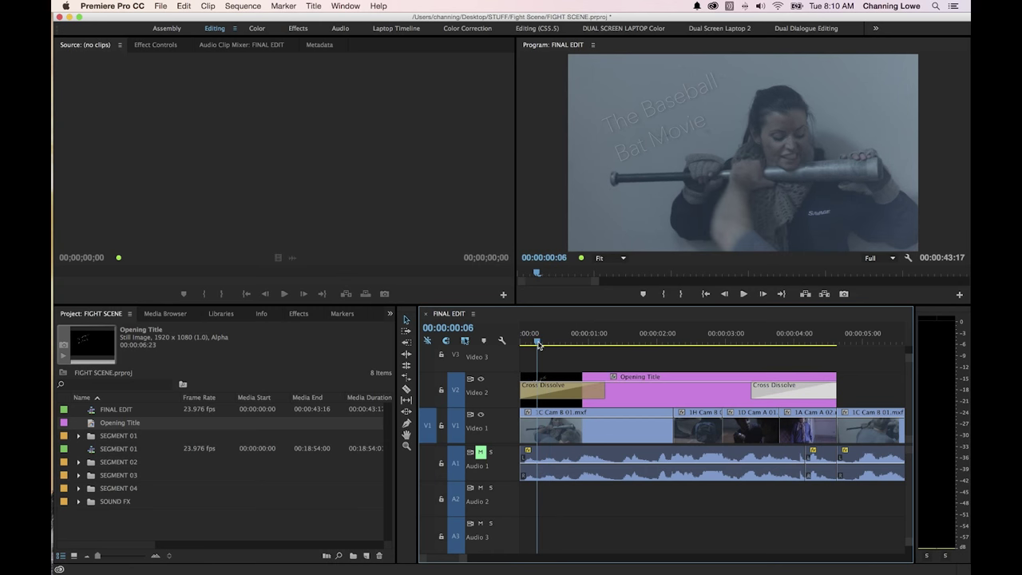
left_click_drag(537, 344, 521, 343)
key("space")
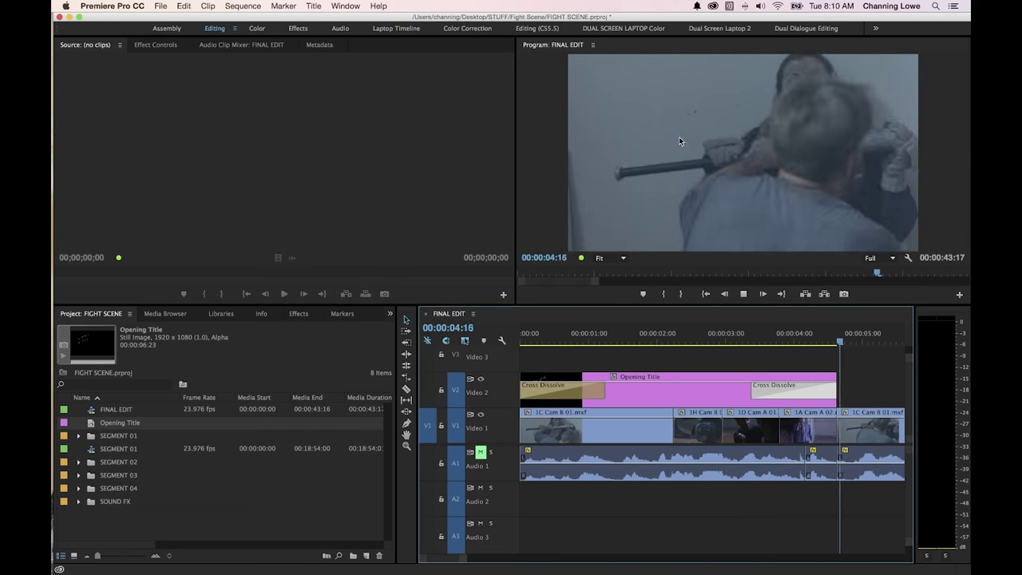
left_click_drag(523, 334, 491, 327)
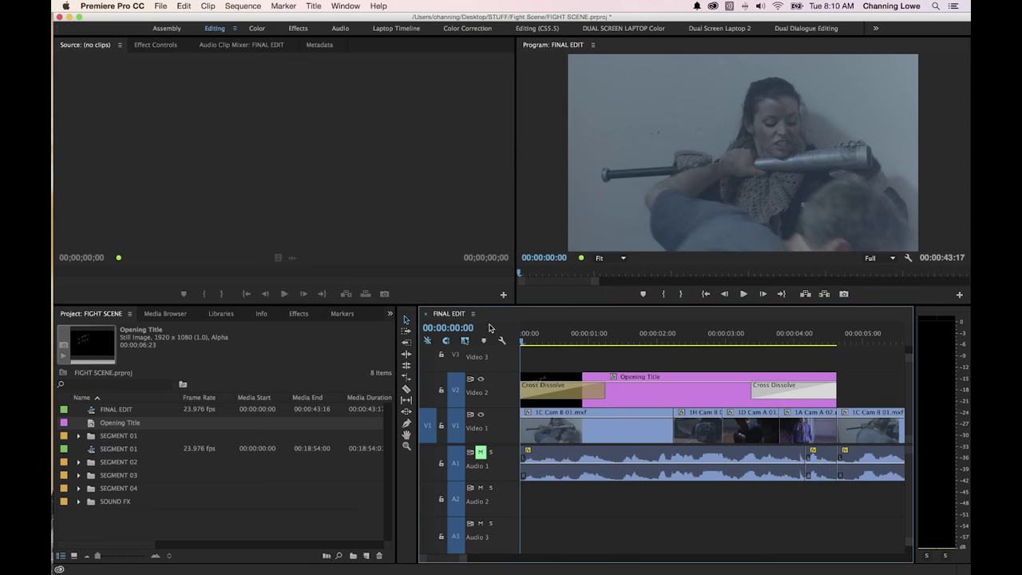
key("space")
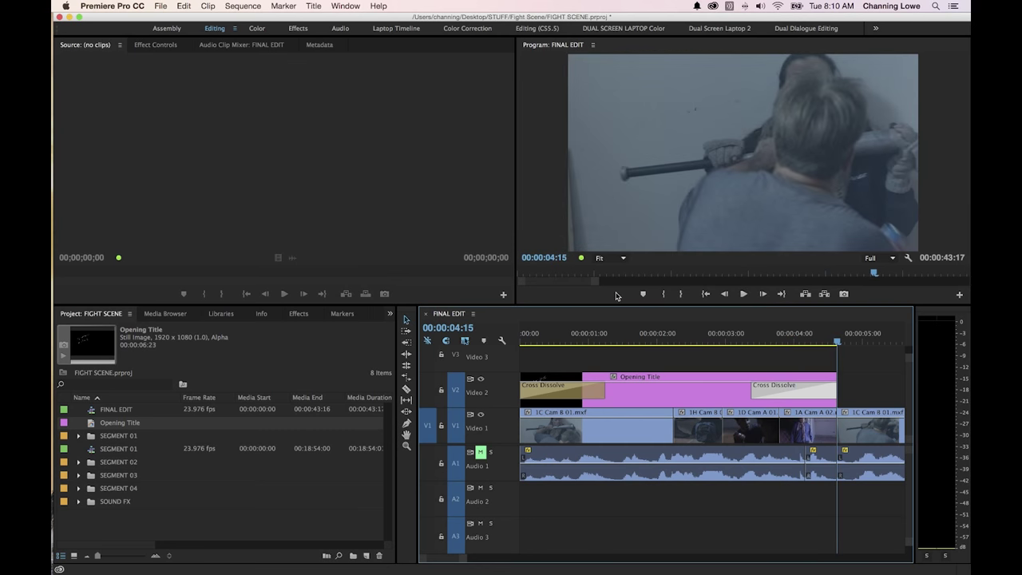
key("Home")
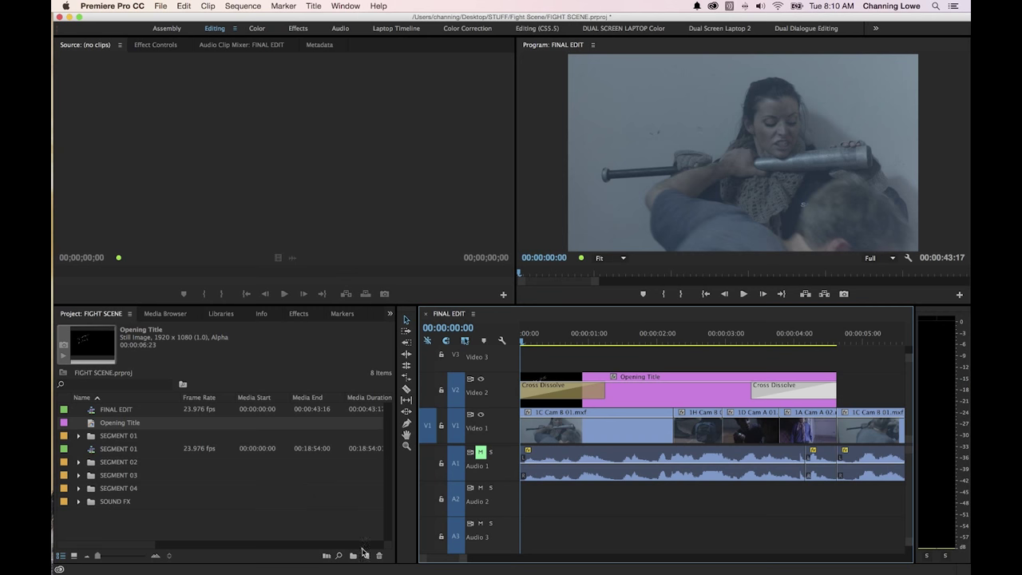
Reopen Opening Title from the timeline, create a new title based on it named "Open Title 02", and move the editor window to uncover the project items
left_click(634, 389)
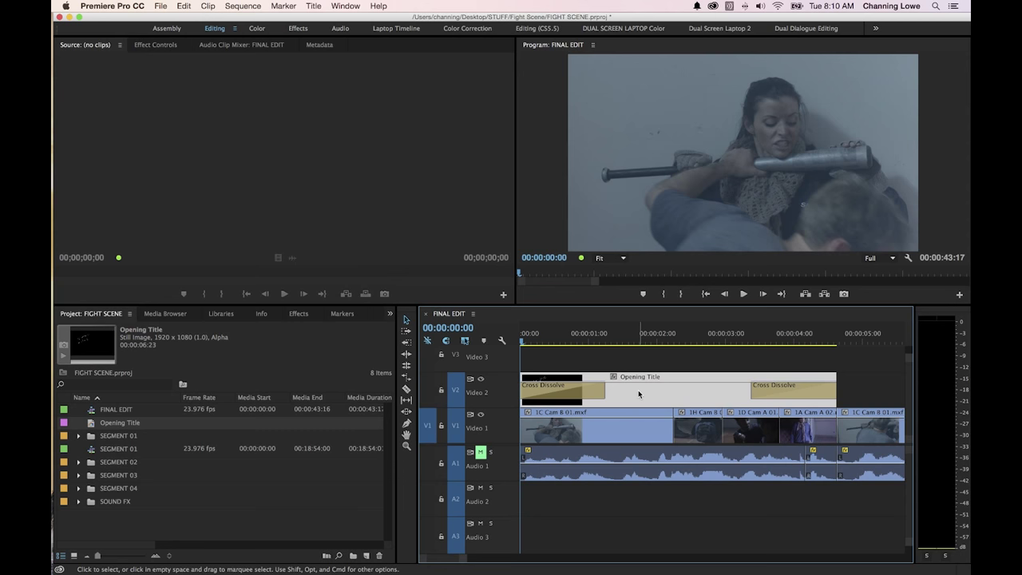
double_click(638, 389)
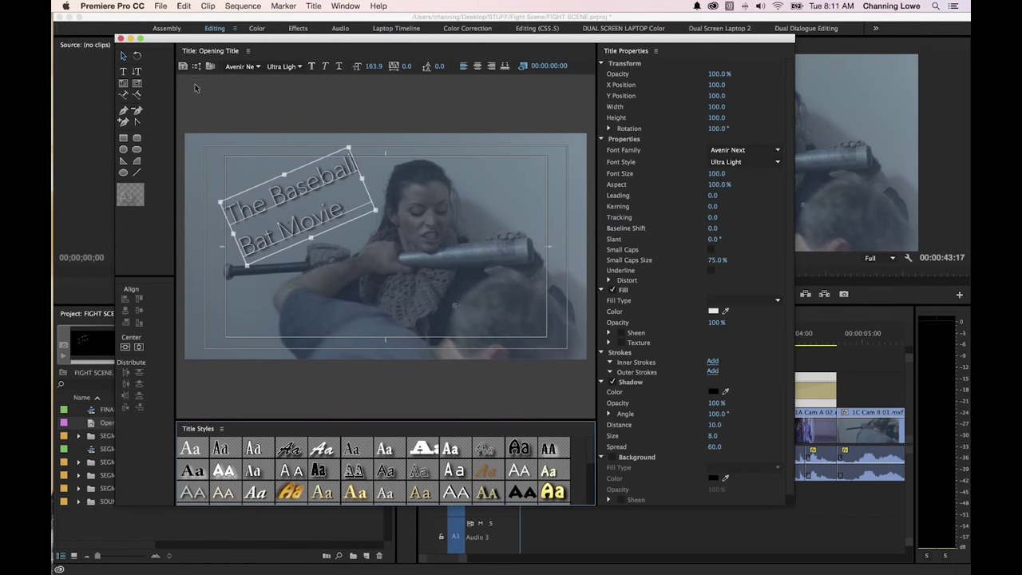
left_click(186, 70)
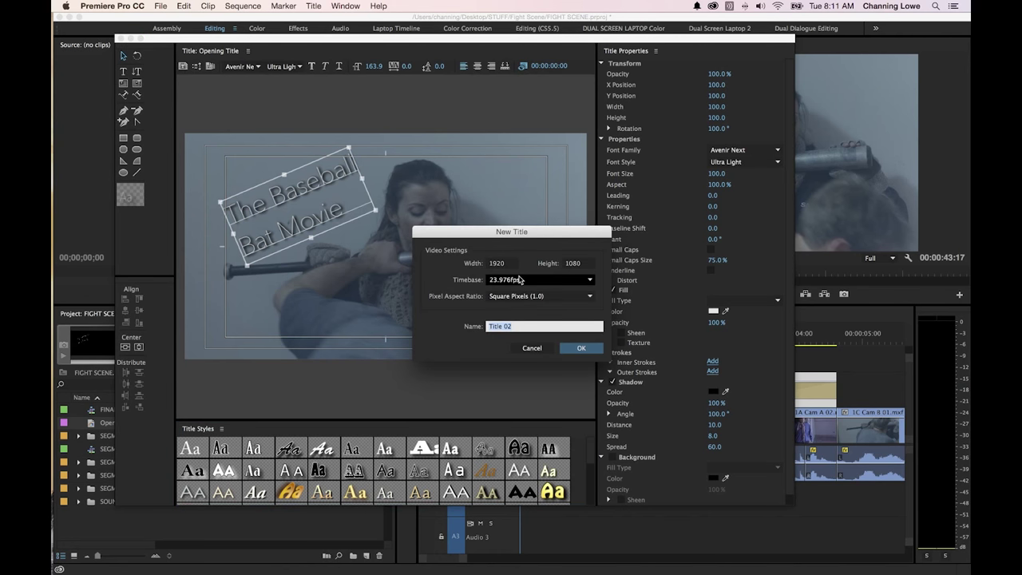
type("2nd")
key("Return")
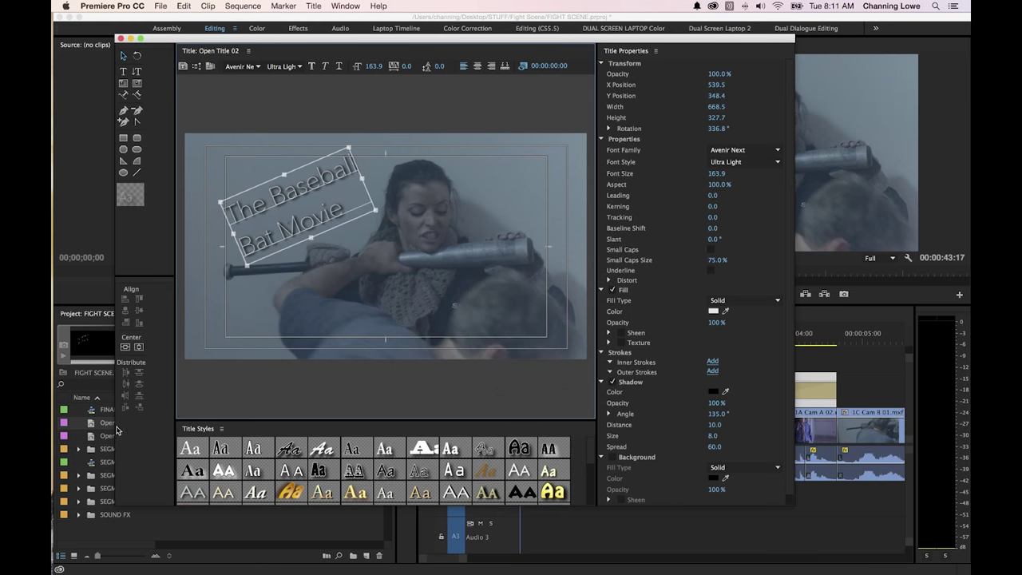
left_click_drag(188, 60, 263, 57)
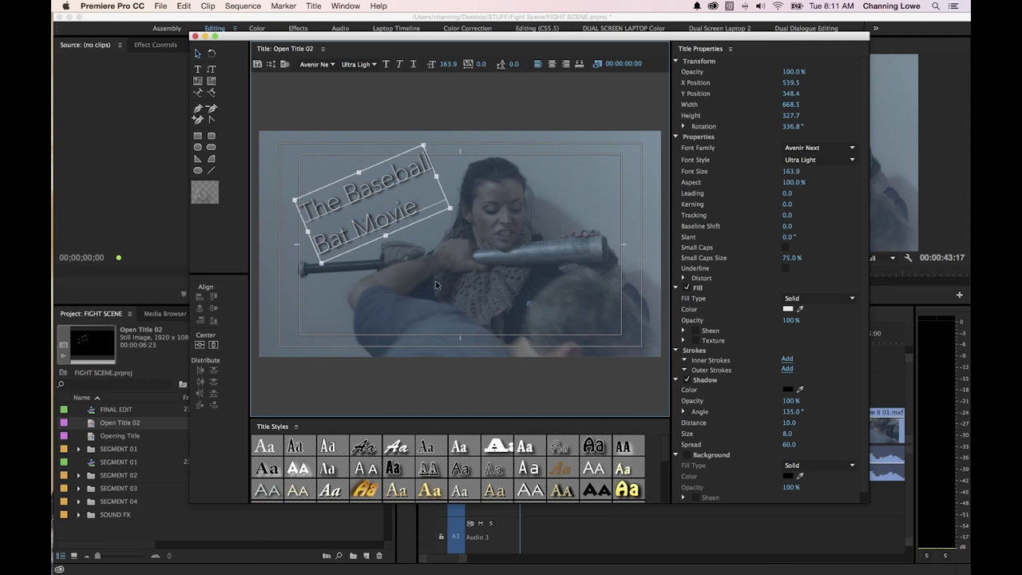
Replace the text of Open Title 02 with "Starring" and the performer's full name on a second line, and close the title editor
double_click(402, 216)
double_click(412, 205)
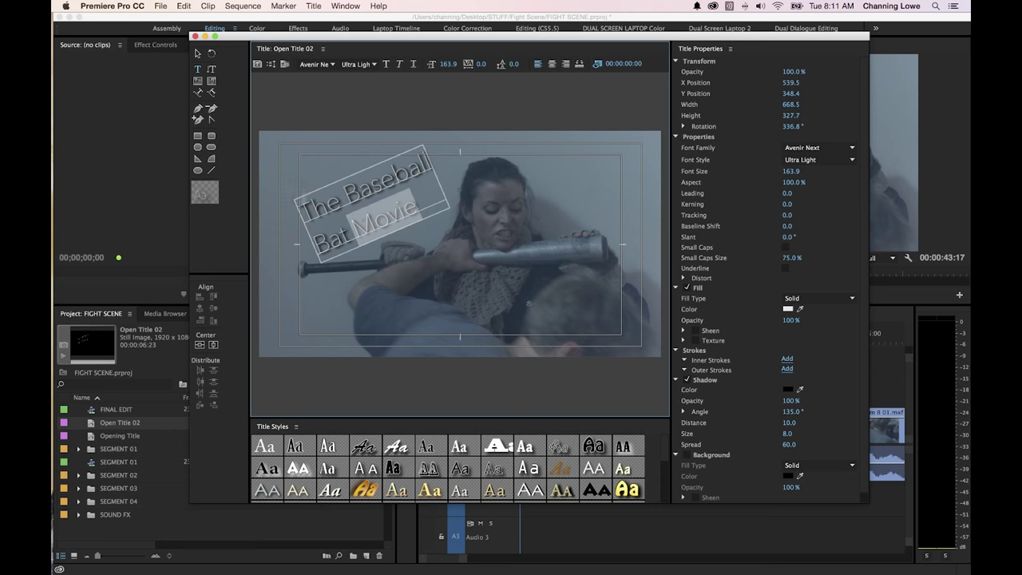
type("Starring")
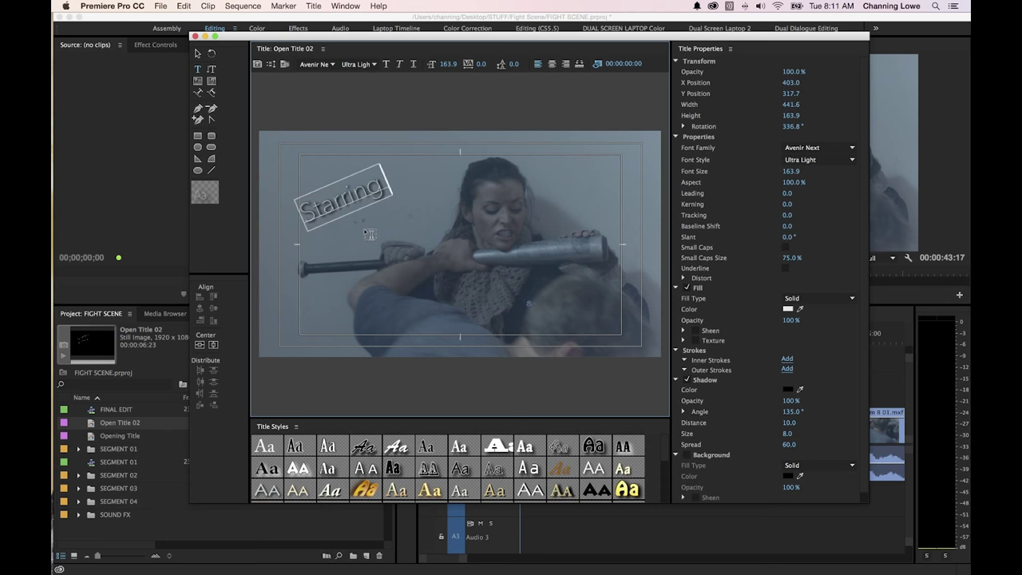
key("Return")
type("Kine")
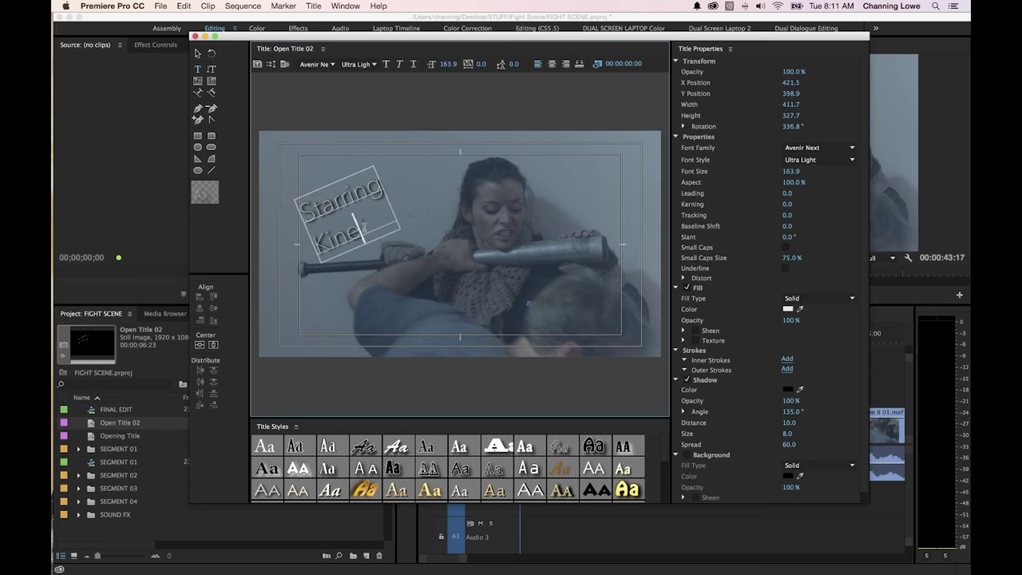
type("tic Johnson")
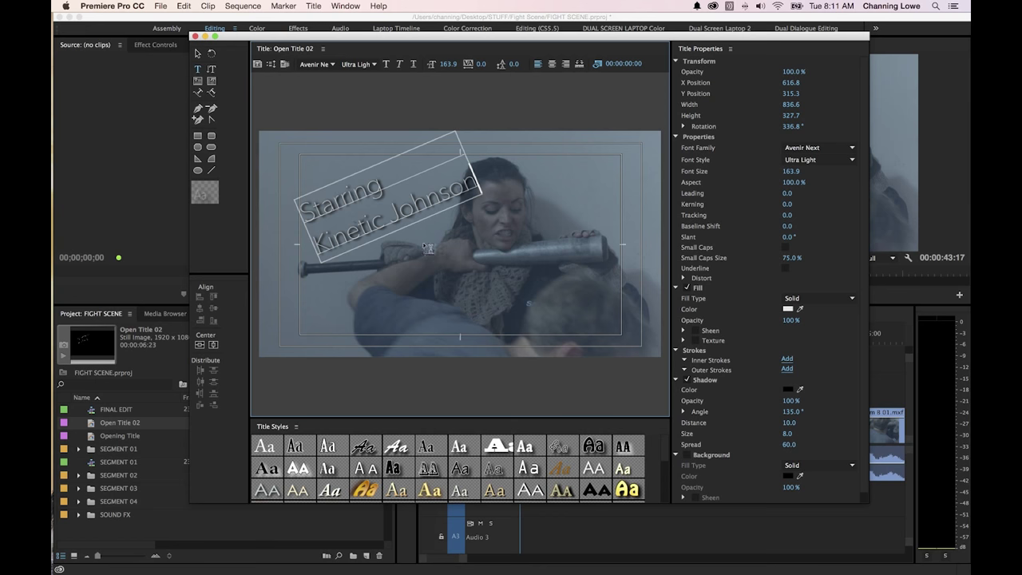
left_click_drag(477, 181, 387, 217)
left_click(194, 37)
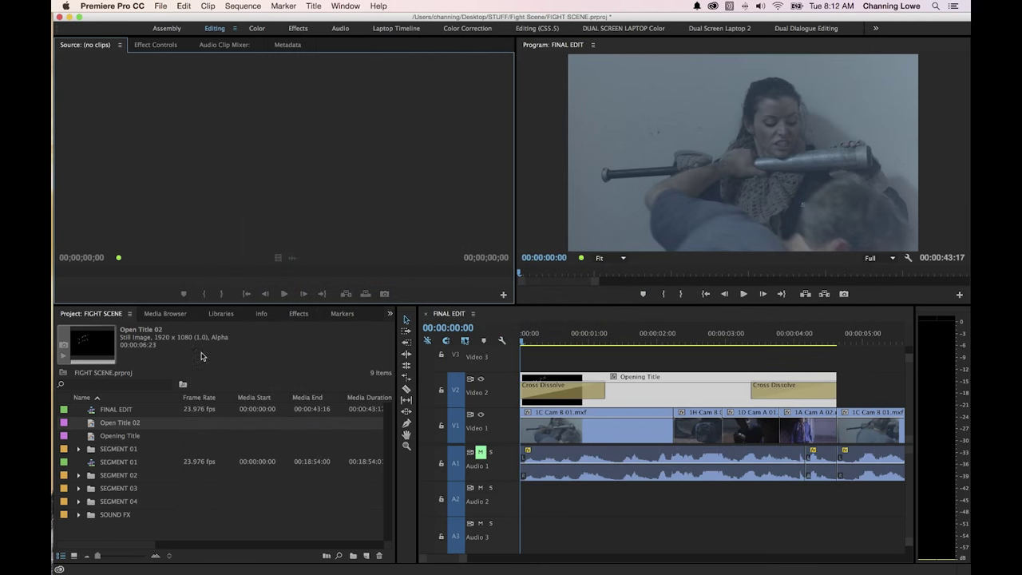
Place Open Title 02 on Video 2 just after Opening Title with Cross Dissolves at both ends, and play it over the footage
left_click_drag(120, 422, 854, 402)
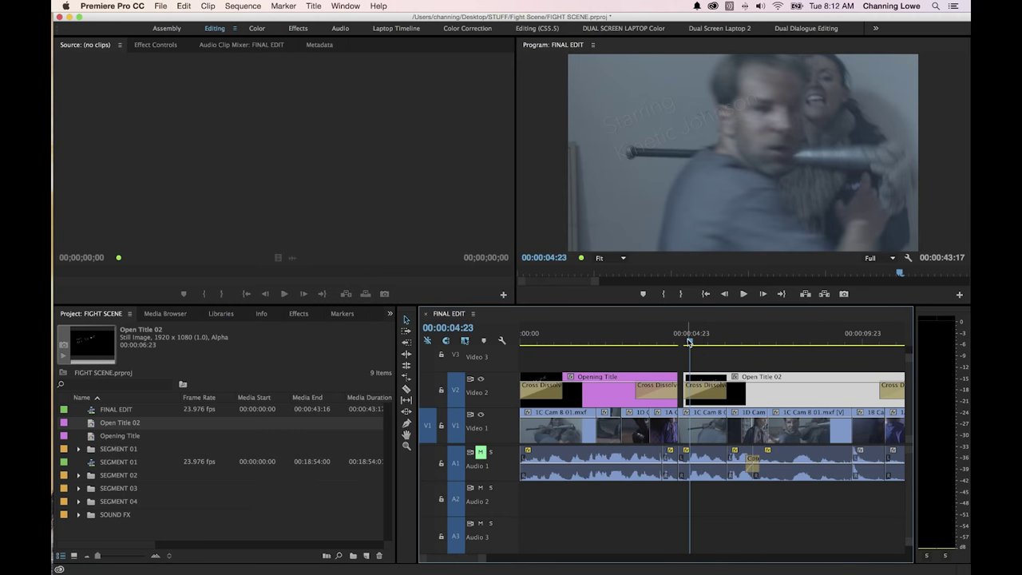
left_click_drag(690, 341, 625, 342)
key("space")
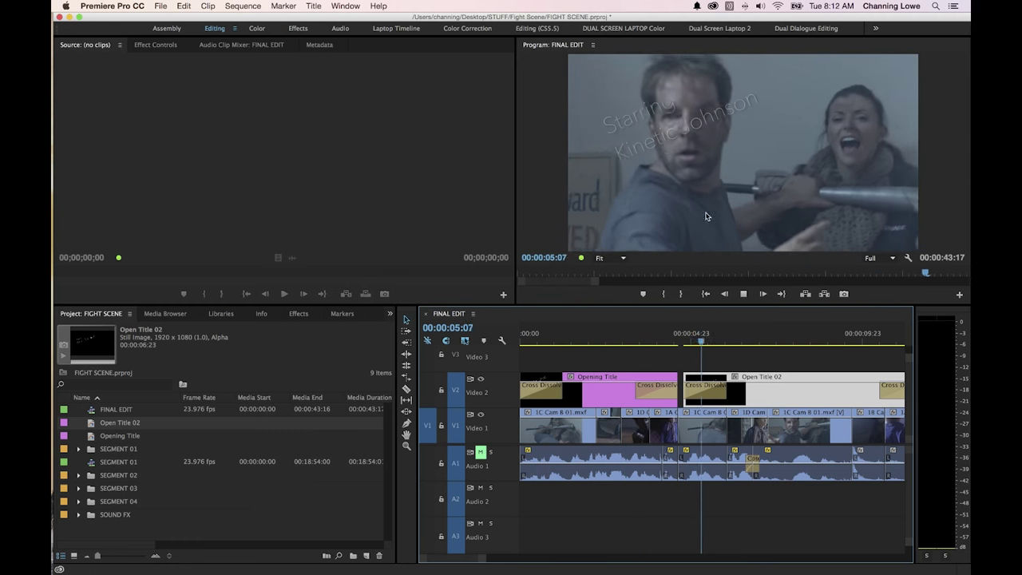
key("space")
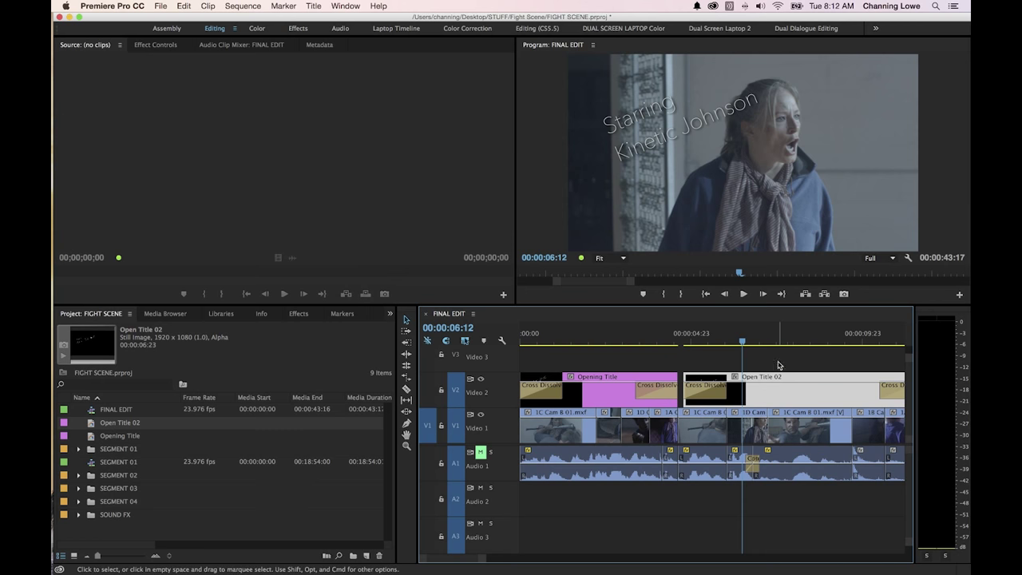
Reopen Open Title 02 from the timeline, straighten its text to 0° rotation, and move it into the lower-left area of the frame
double_click(754, 388)
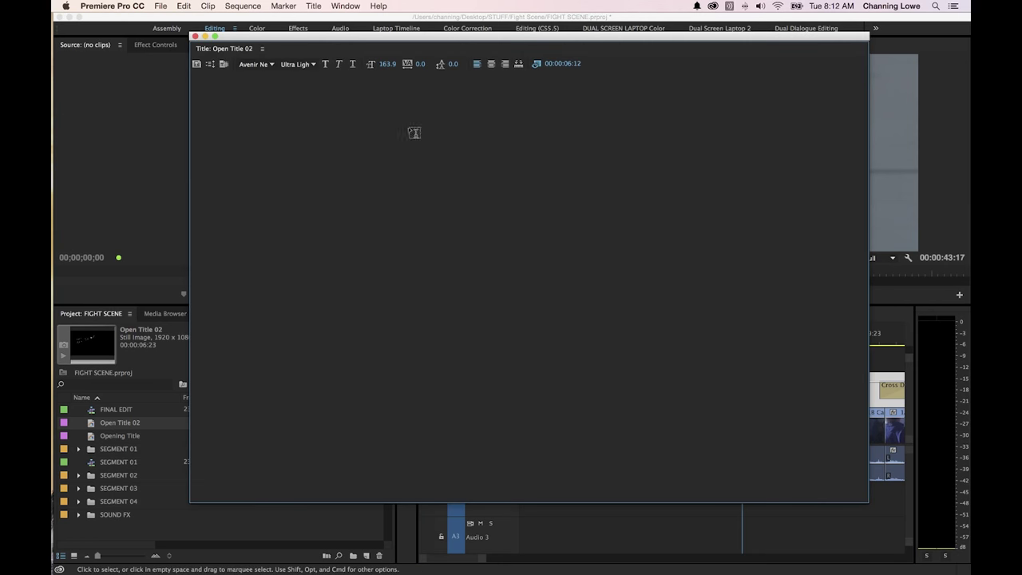
left_click_drag(361, 190, 391, 251)
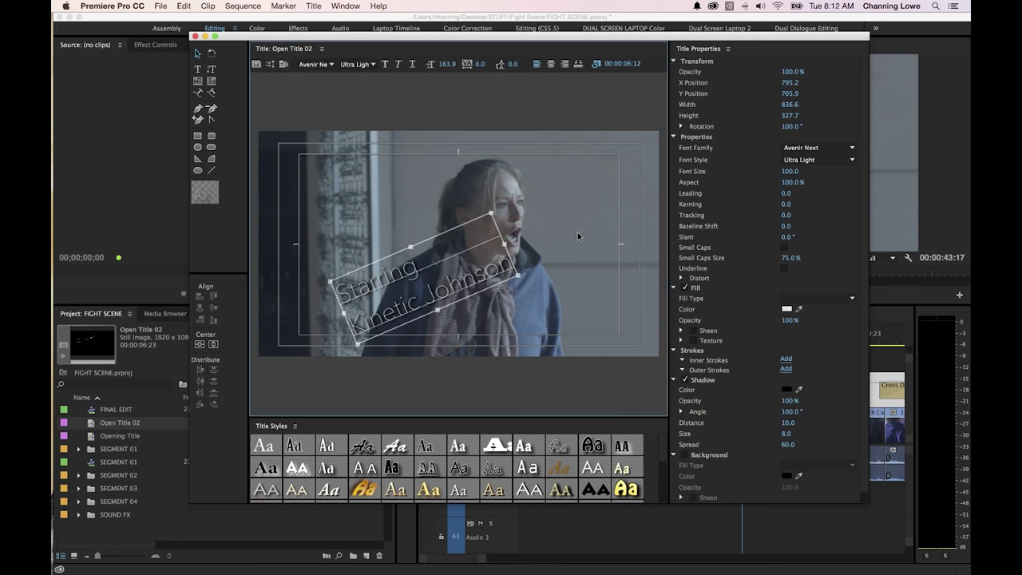
left_click_drag(490, 214, 511, 240)
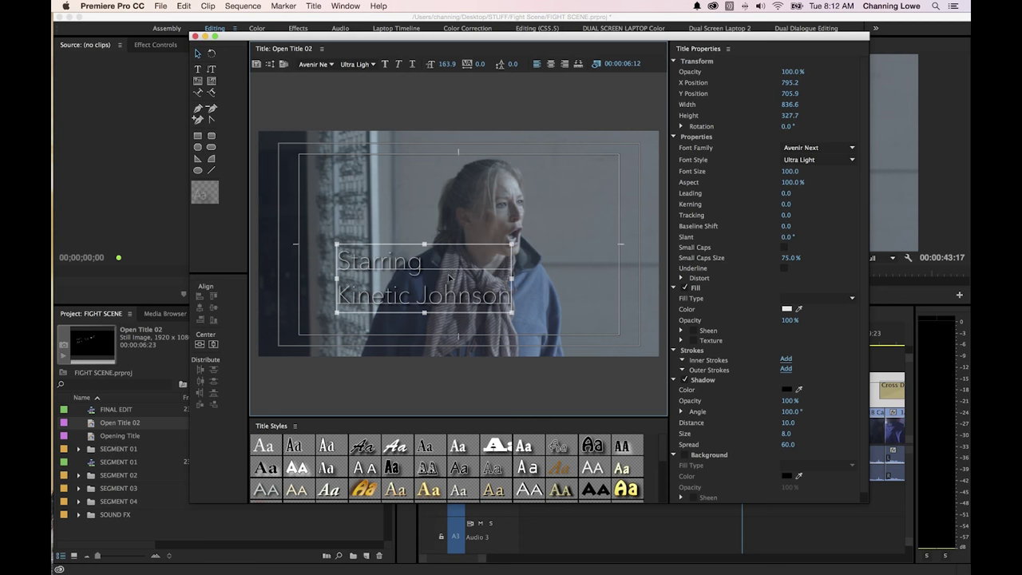
left_click_drag(445, 274, 418, 293)
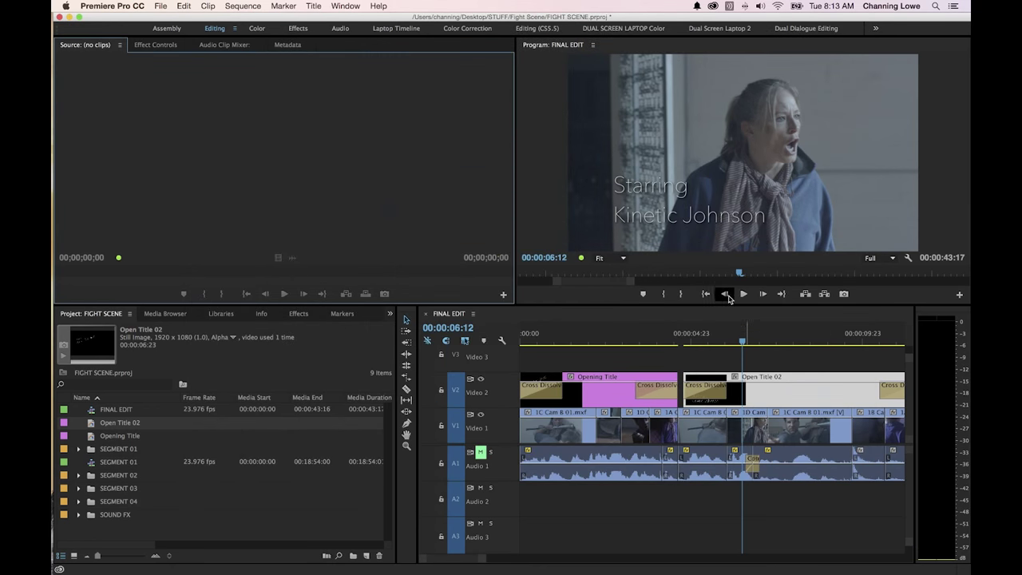
Trim the end of the Open Title 02 clip to 00:00:08:06 and play the shortened title
left_click_drag(719, 341, 673, 340)
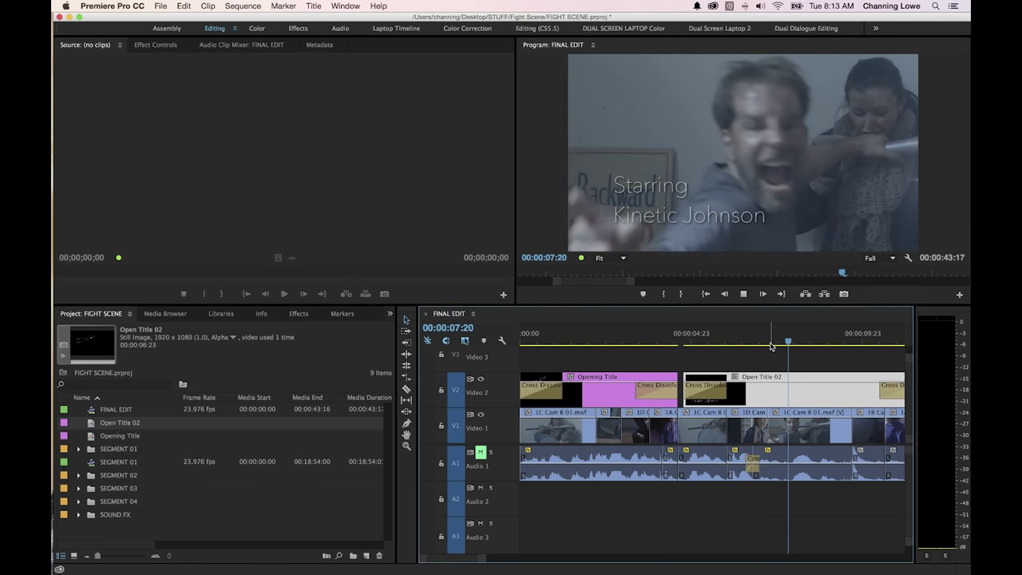
key("minus")
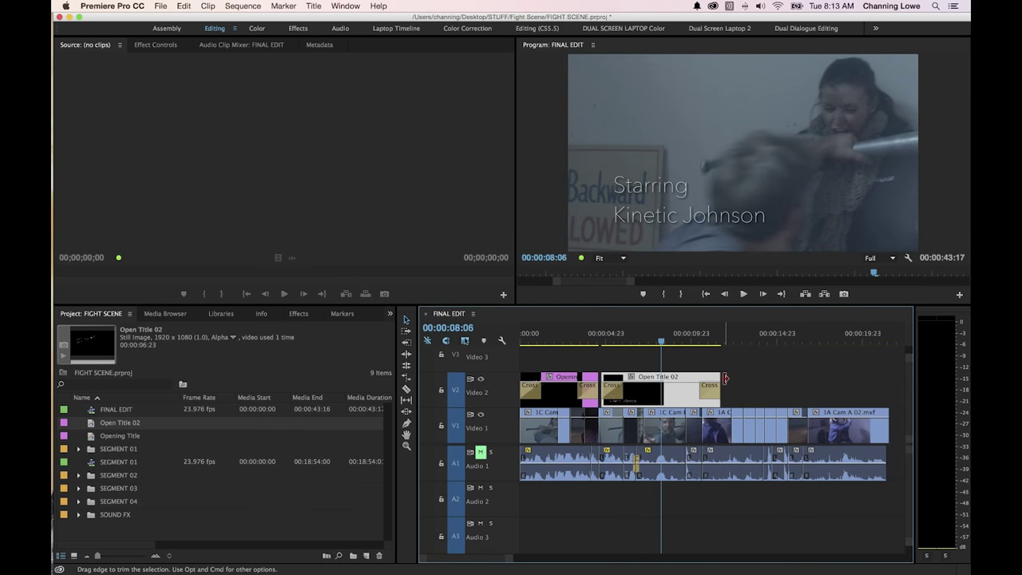
left_click_drag(718, 378, 659, 379)
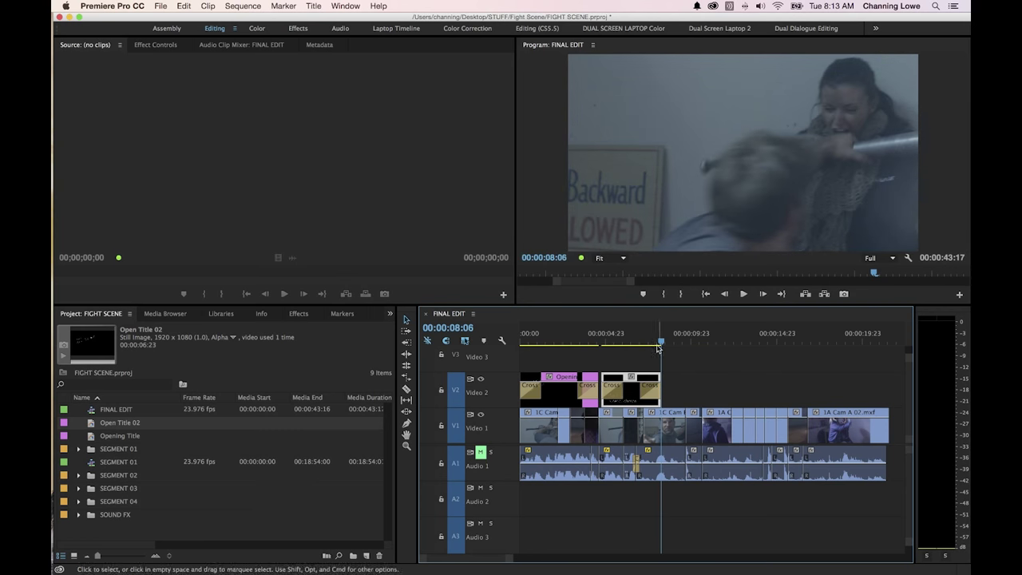
left_click(629, 342)
key("shift+k")
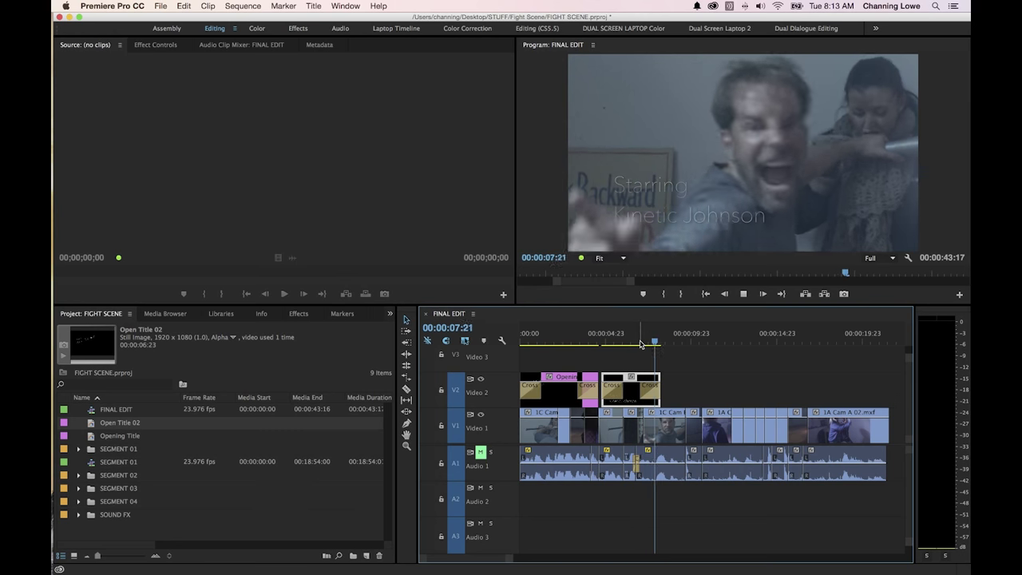
Add a Cross Dissolve to the start of the first Video 1 clip at the beginning of the sequence
key("super+s")
key("Home")
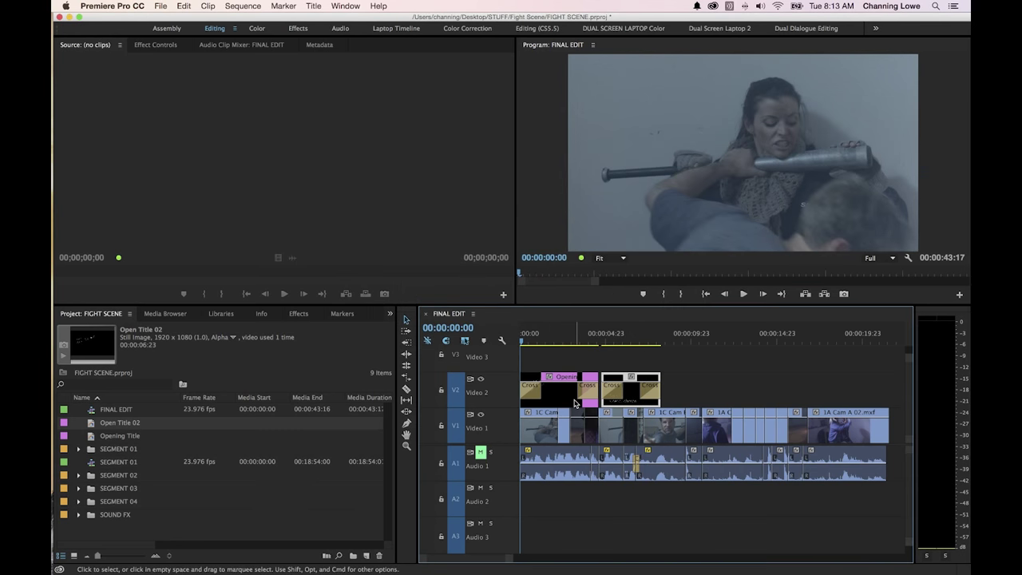
key("=")
key("=")
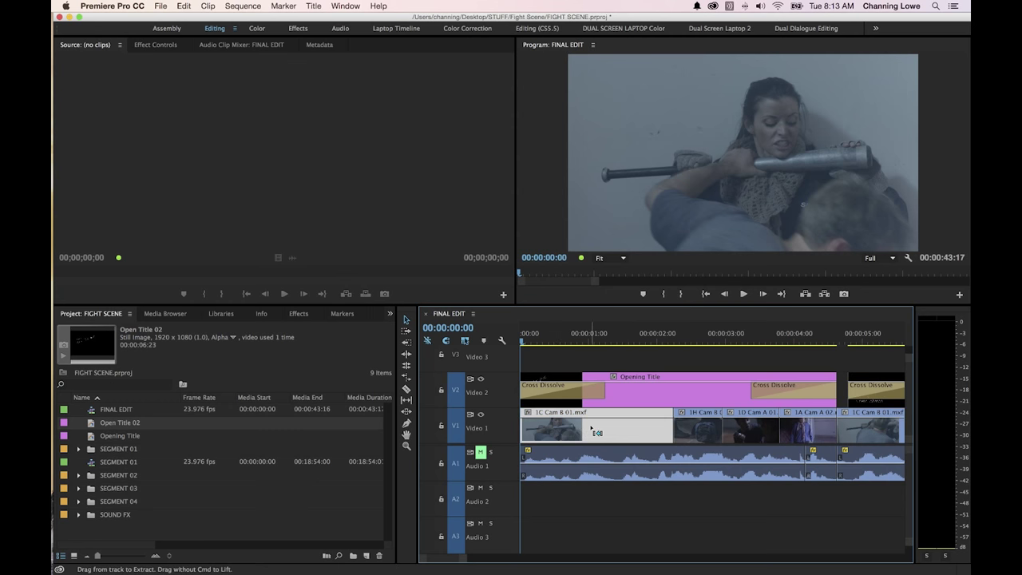
key("super+d")
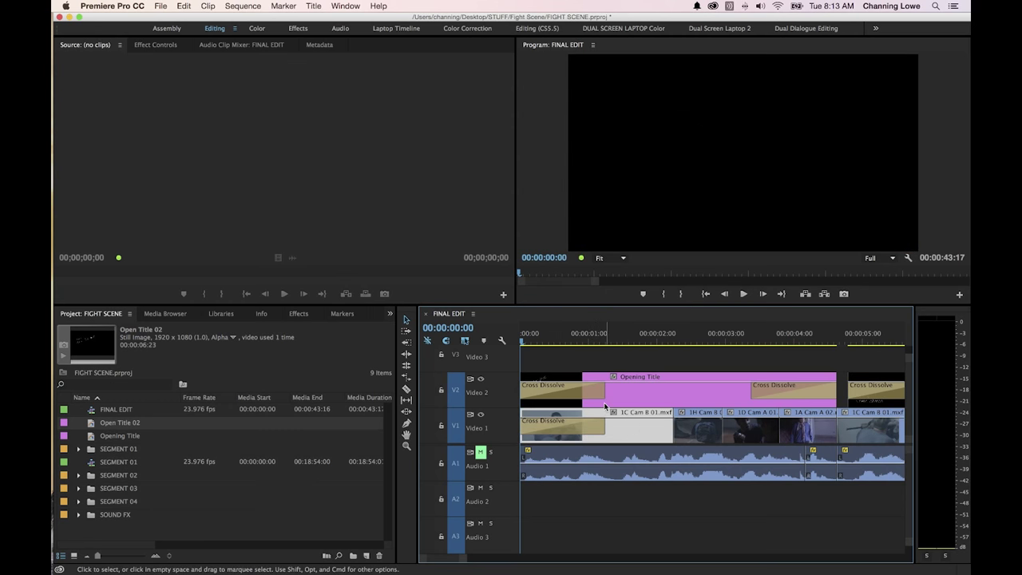
Play the opening to review the footage's fade-in from black together with the title, and return to the sequence start
key("space")
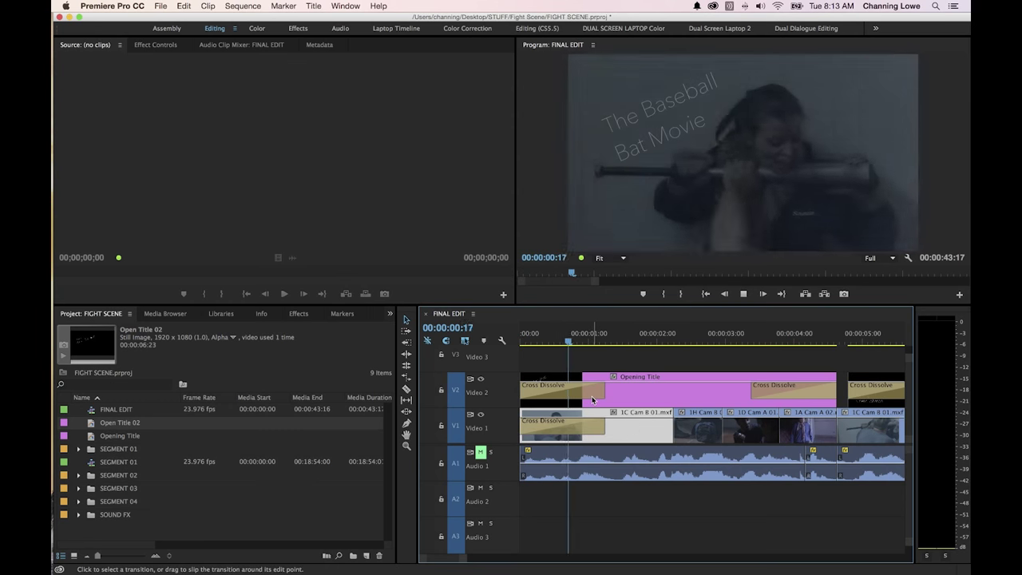
key("space")
key("minus")
key("minus")
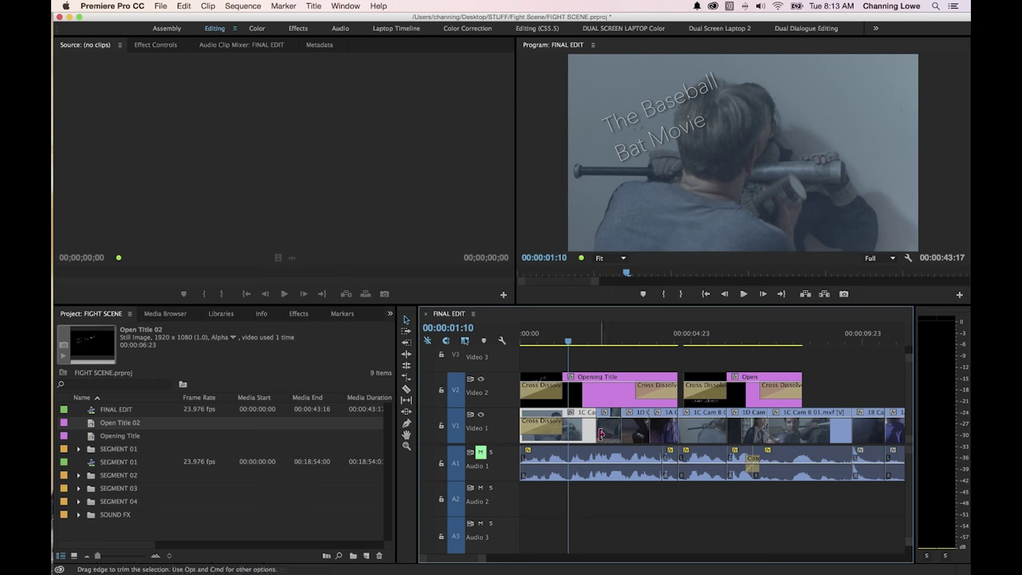
key("Home")
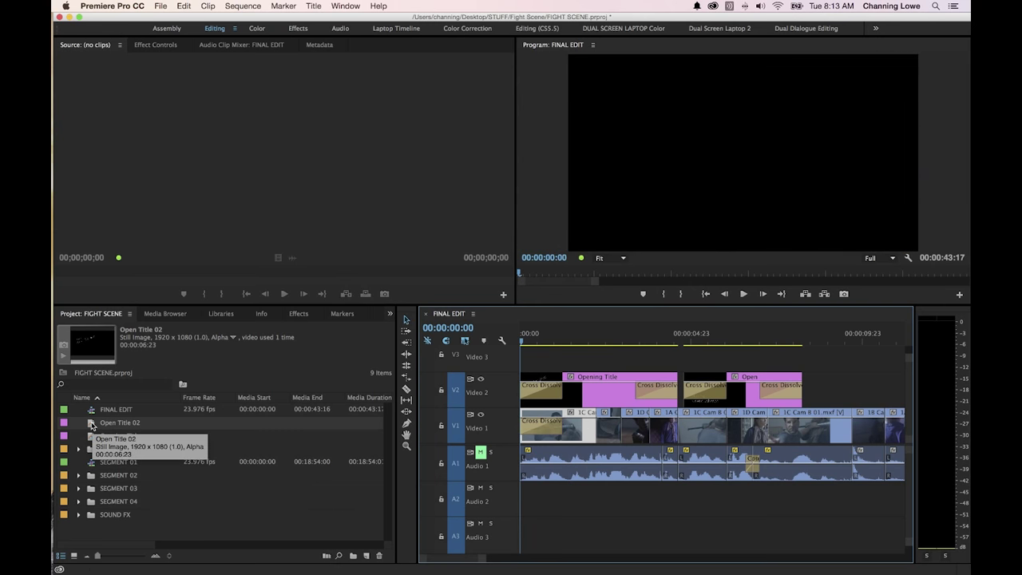
Open Open Title 02 from the project items and create a new title based on it named "FIRST TITLE"
double_click(91, 426)
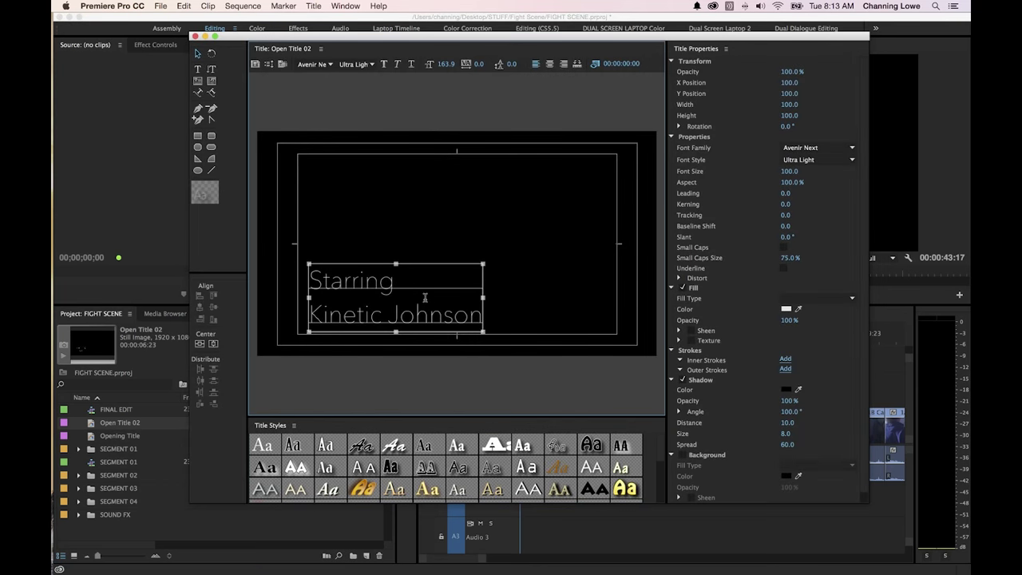
key("super+a")
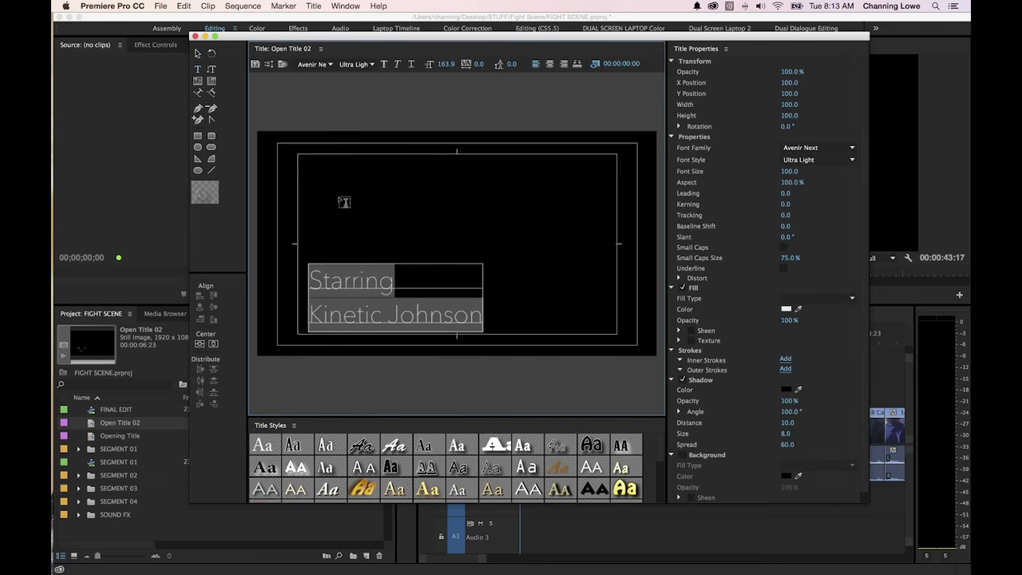
left_click(255, 65)
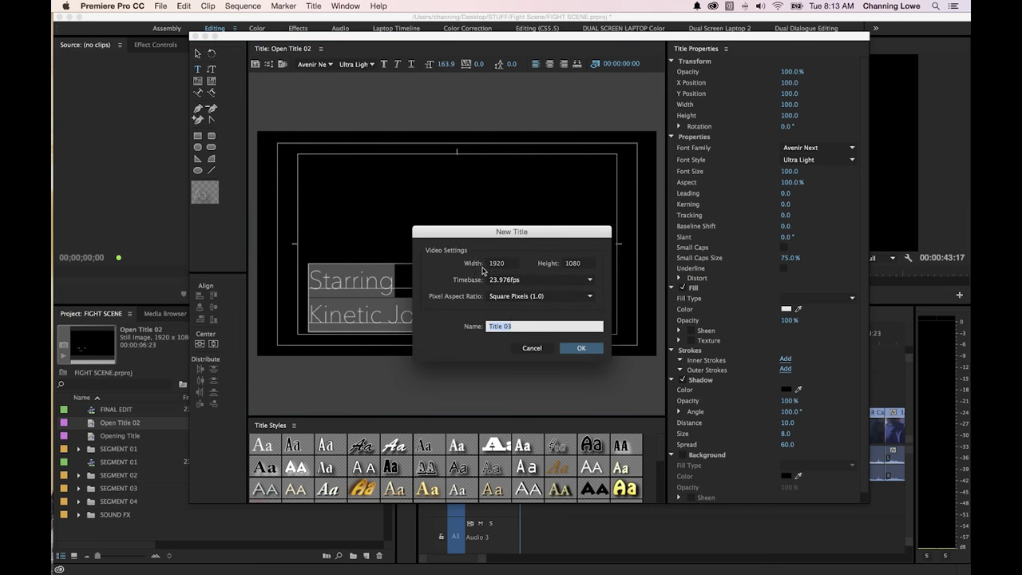
type("Fi")
key("Return")
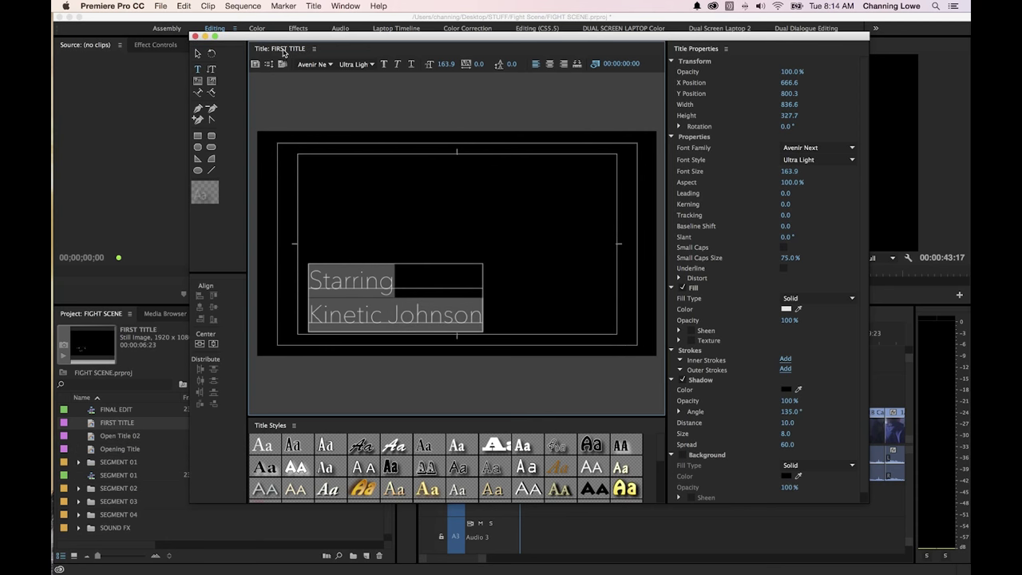
Replace the text of FIRST TITLE with "AnAwesome Movie" and "Production" on a second line
left_click(415, 314)
left_click(468, 315)
key("ctrl+a")
type("AnAweoms")
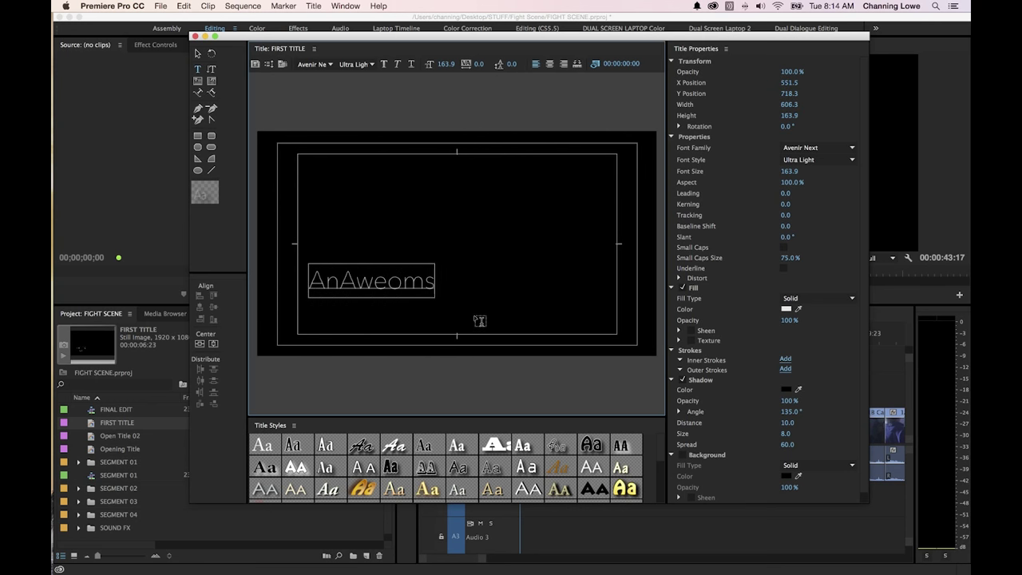
key("BackSpace")
key("BackSpace")
key("BackSpace")
type("some")
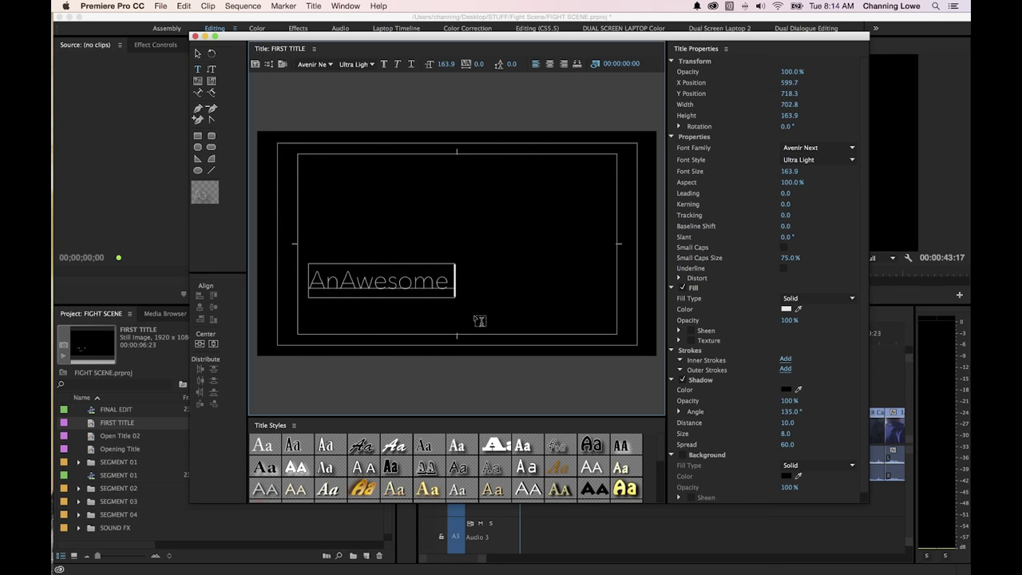
type(" Movie")
key("Return")
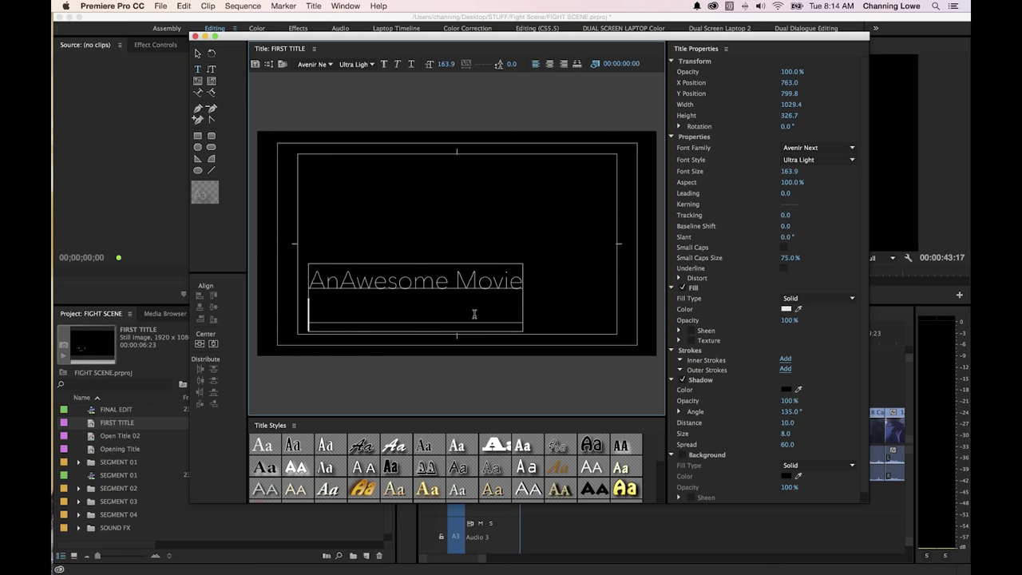
type("Production")
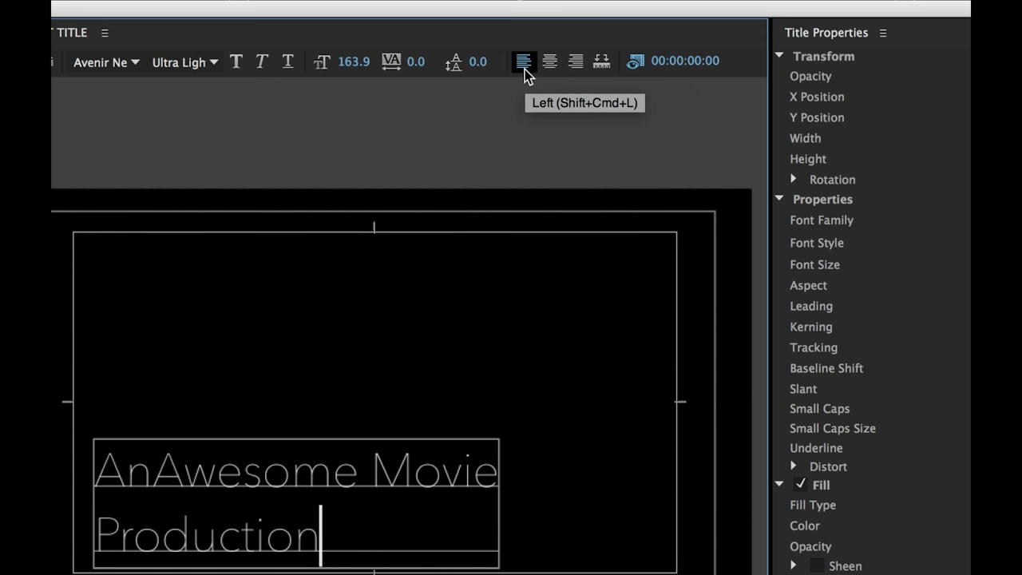
Center-align the two lines of text and insert the missing space between "An" and "Awesome"
left_click(552, 74)
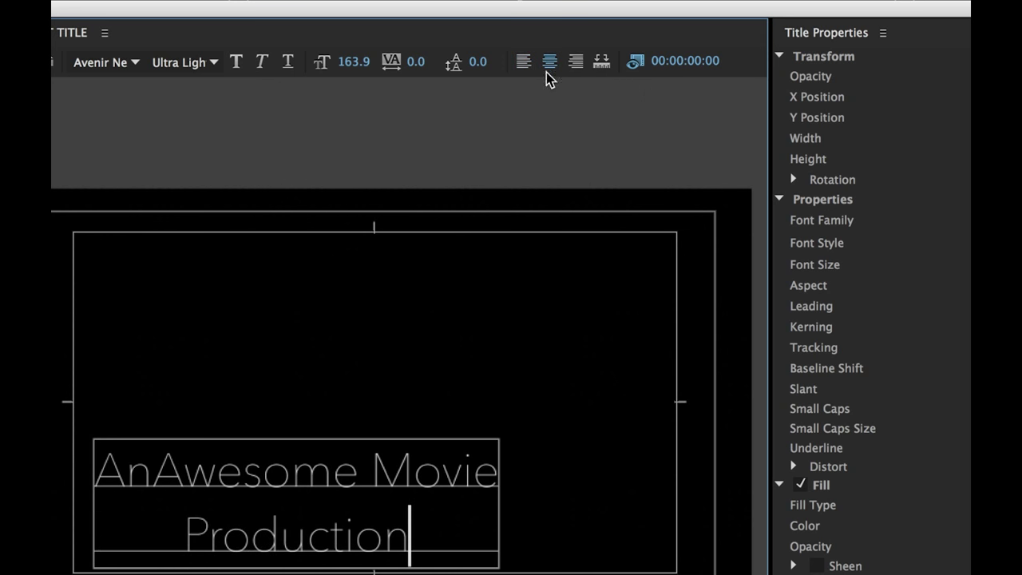
left_click(156, 469)
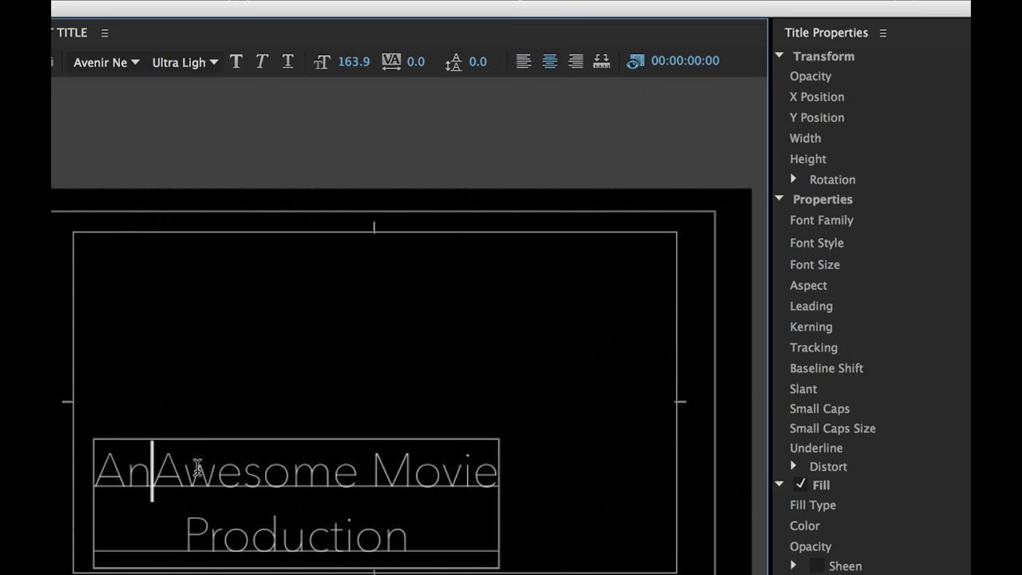
left_click(374, 470)
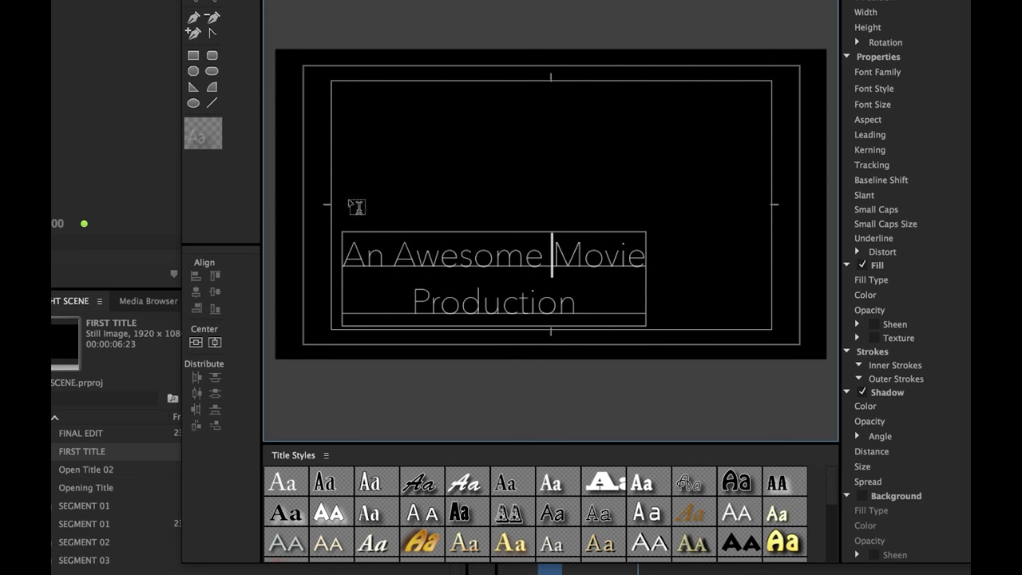
Center the text block vertically and horizontally in the frame, and close the title editor
left_click(197, 344)
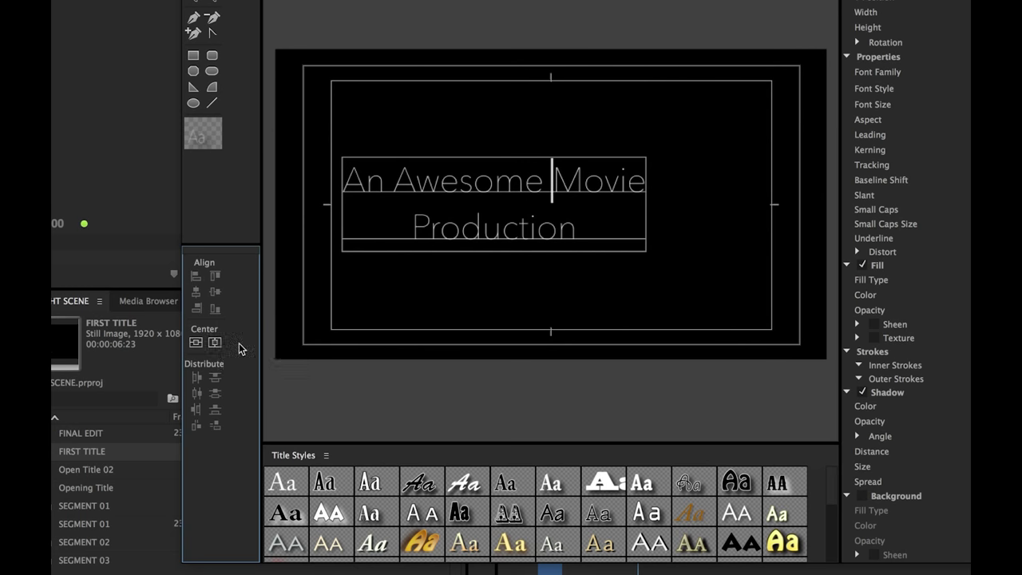
left_click(214, 343)
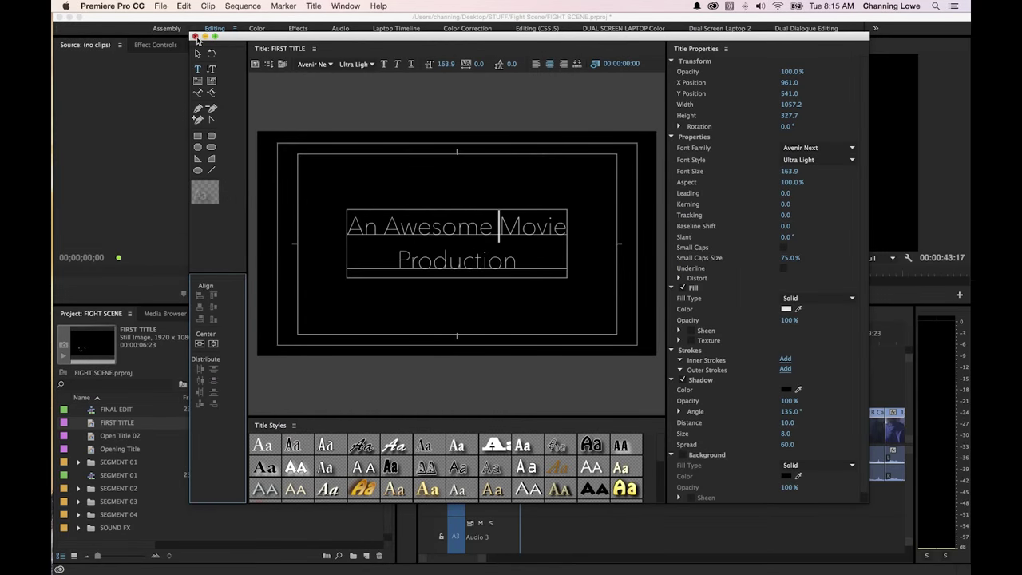
left_click(195, 37)
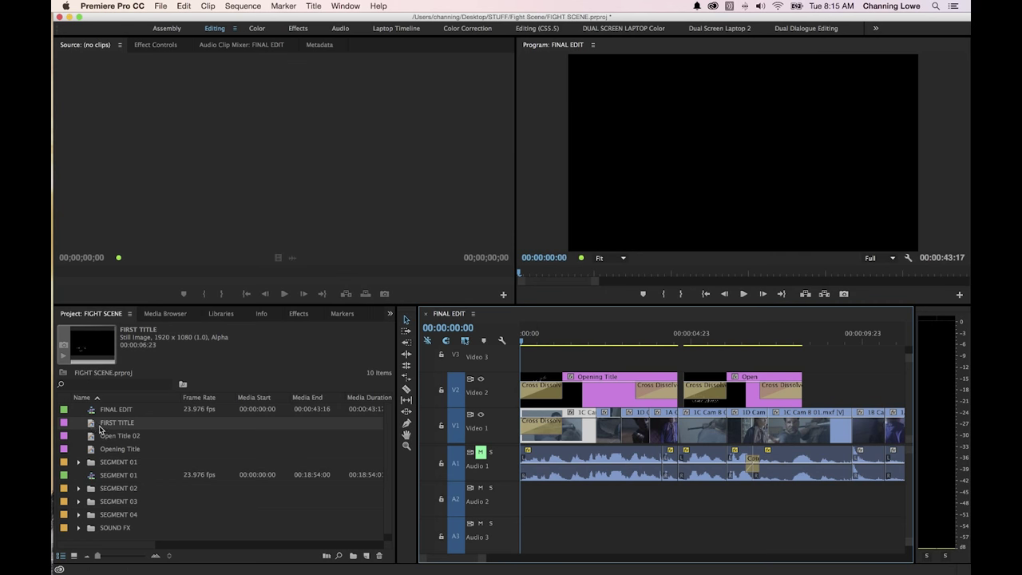
Load FIRST TITLE into the source monitor and move its playhead to 00:00:06:00
left_click(92, 426)
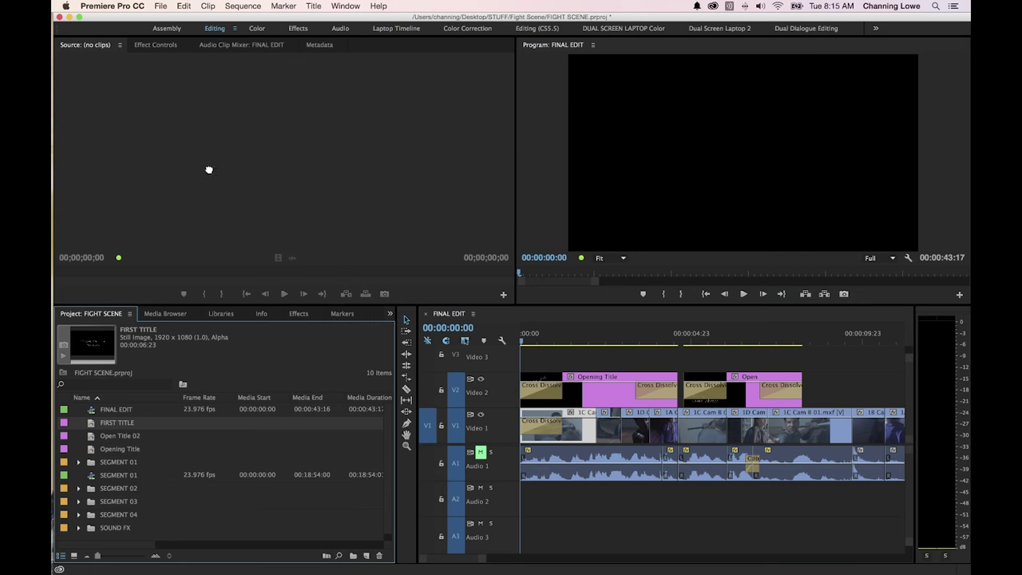
left_click_drag(208, 169, 209, 171)
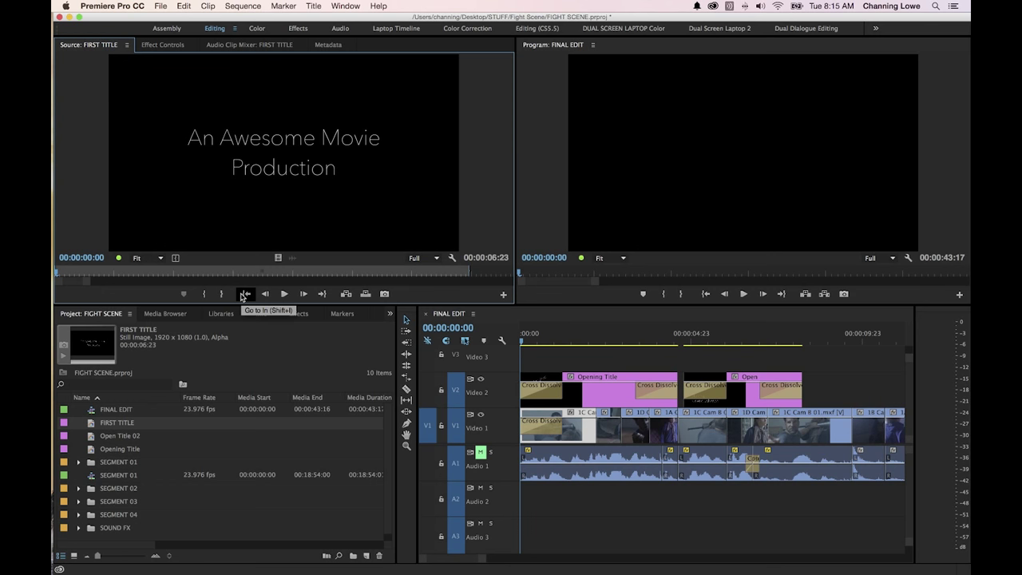
type("6.")
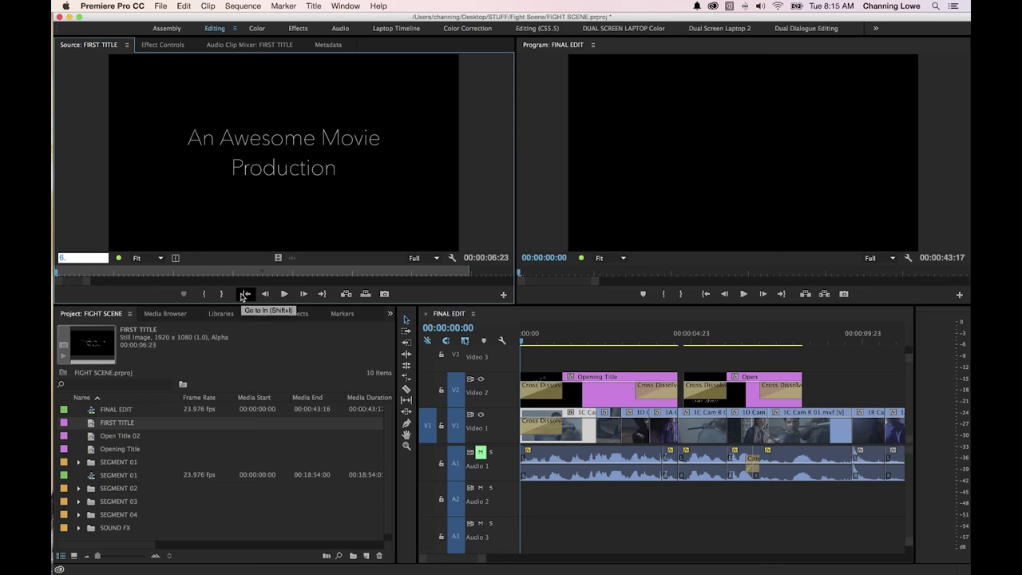
key("Return")
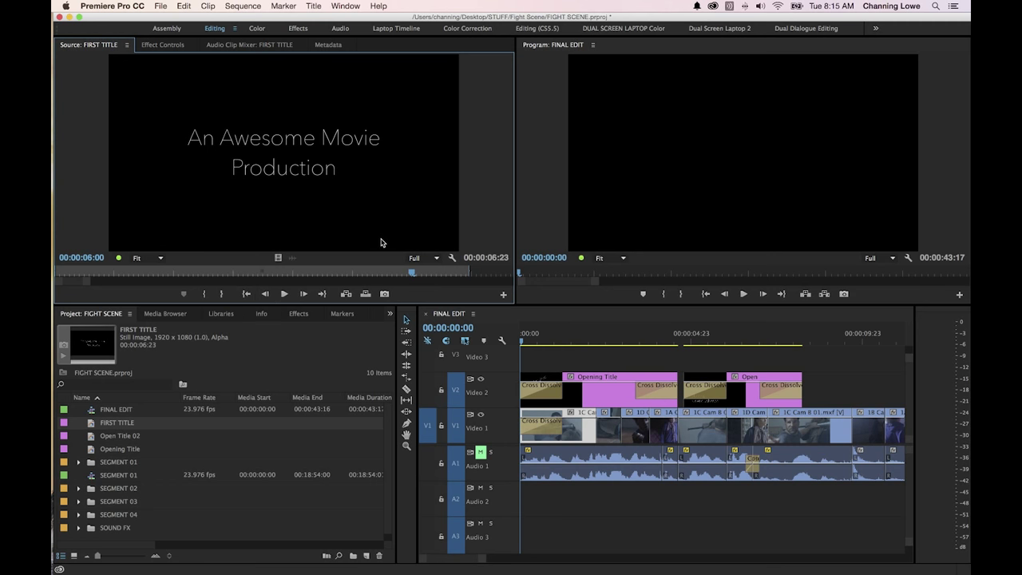
Set the source out point at 00:00:06:00 and insert FIRST TITLE at the start of the sequence on Video 1
key("o")
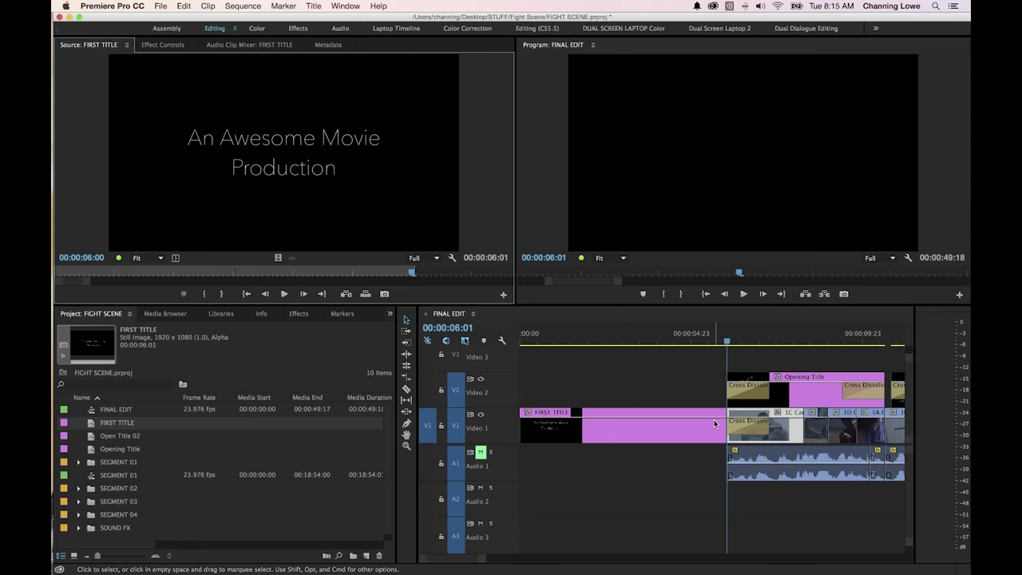
left_click(659, 423)
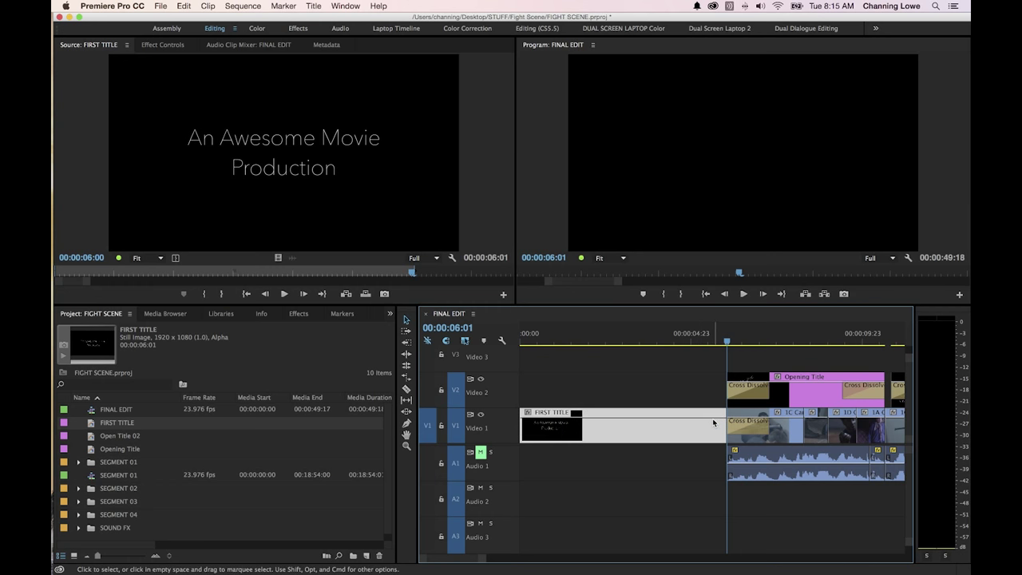
Shift all clips following FIRST TITLE on every track one frame later, leaving a one-frame gap behind the title
key("a")
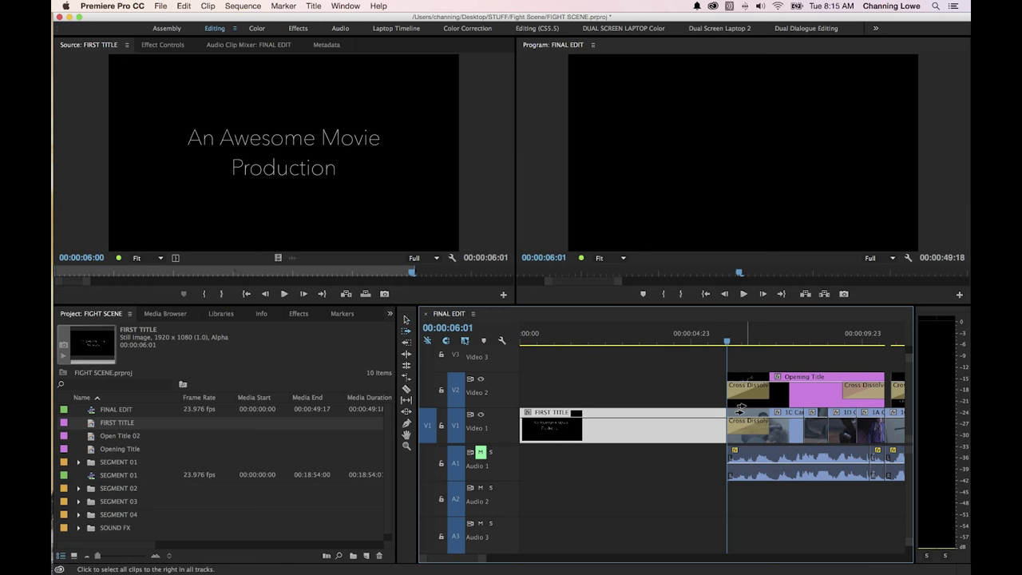
left_click(741, 414)
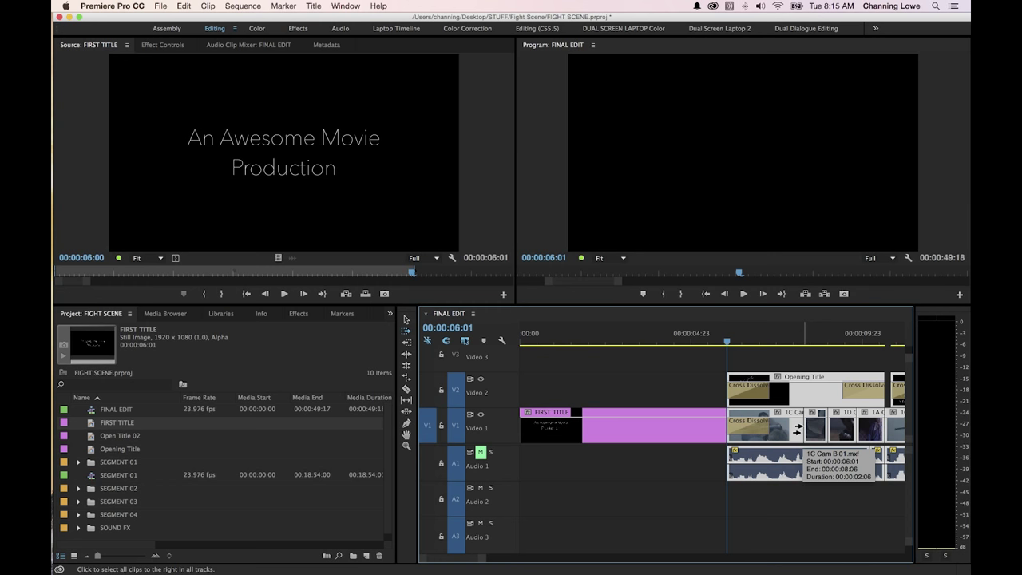
key("super+Right")
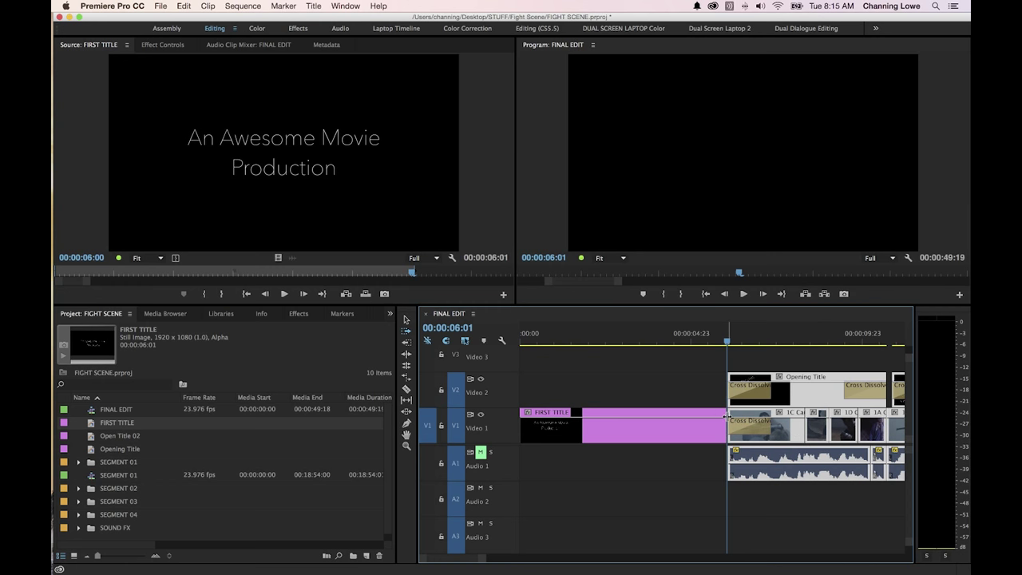
key("equal")
key("equal")
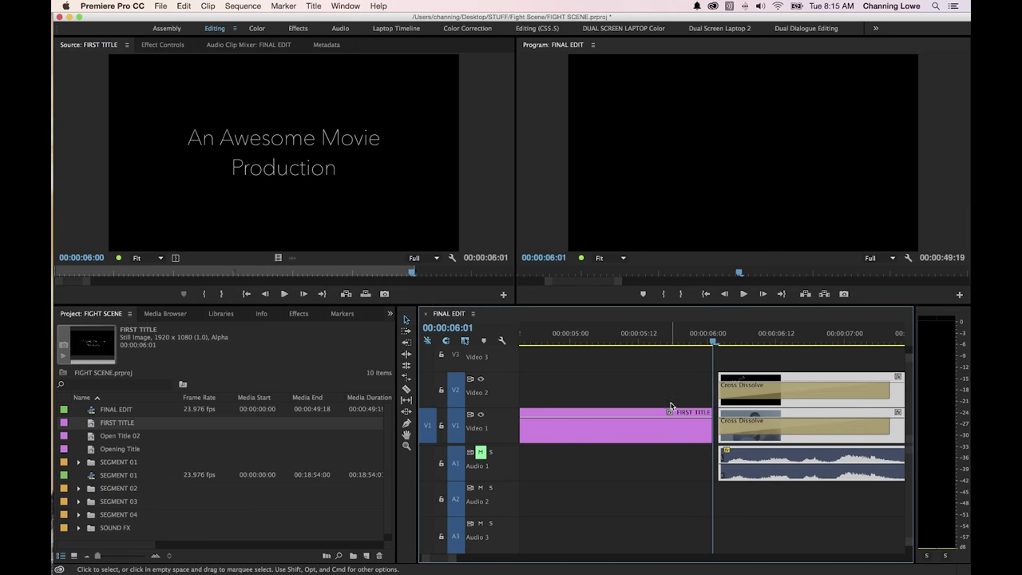
Apply Cross Dissolve transitions to both the beginning and the end of the FIRST TITLE clip on Video 1
left_click(664, 423)
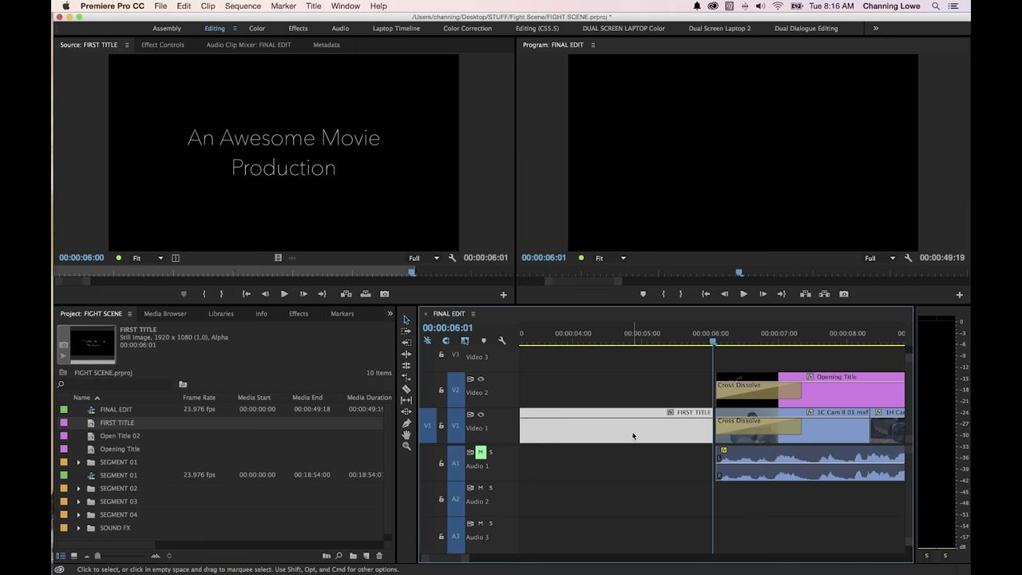
key("minus")
key("minus")
key("minus")
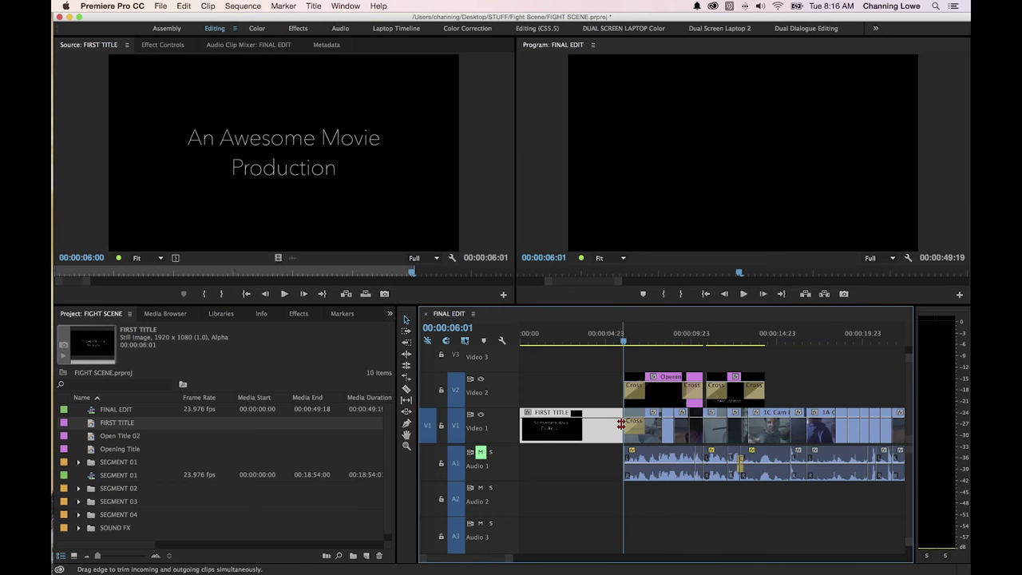
key("super+d")
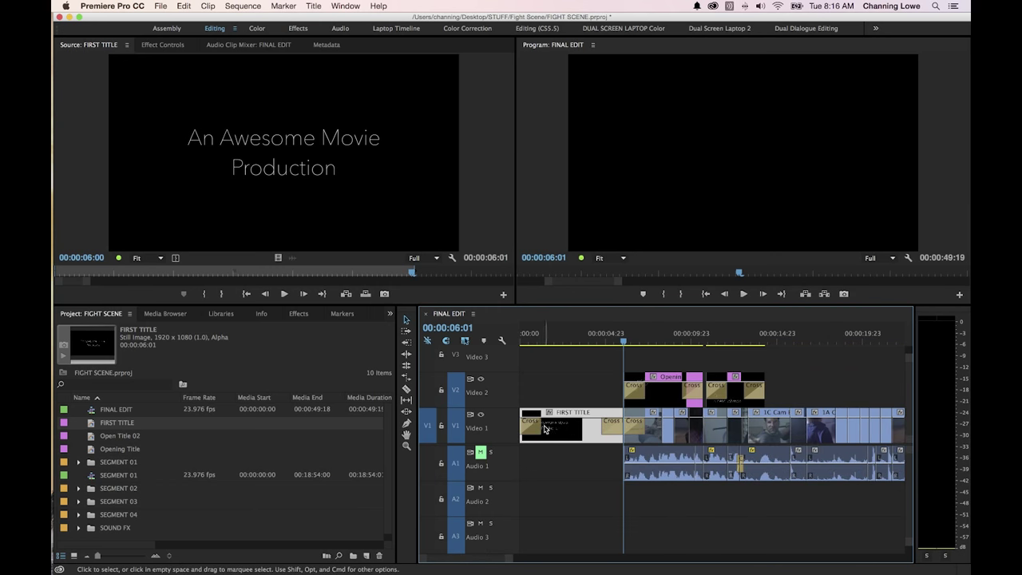
key("=")
key("=")
key("=")
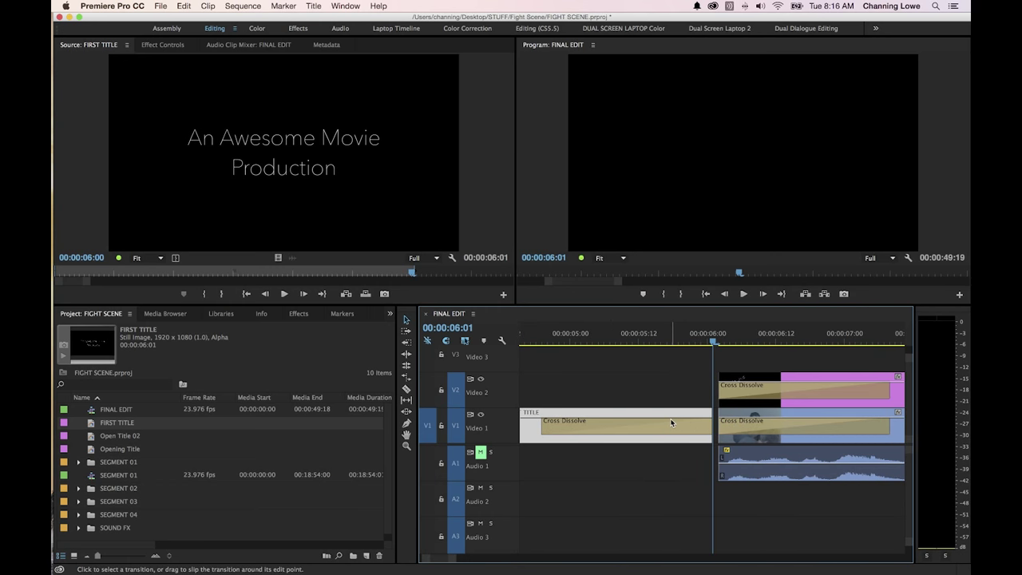
key("minus")
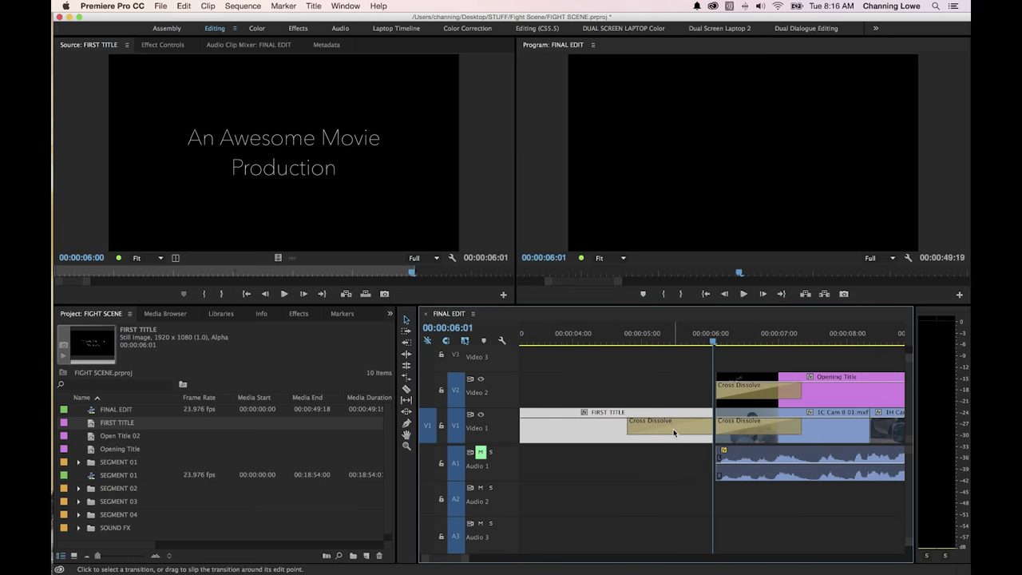
key("minus")
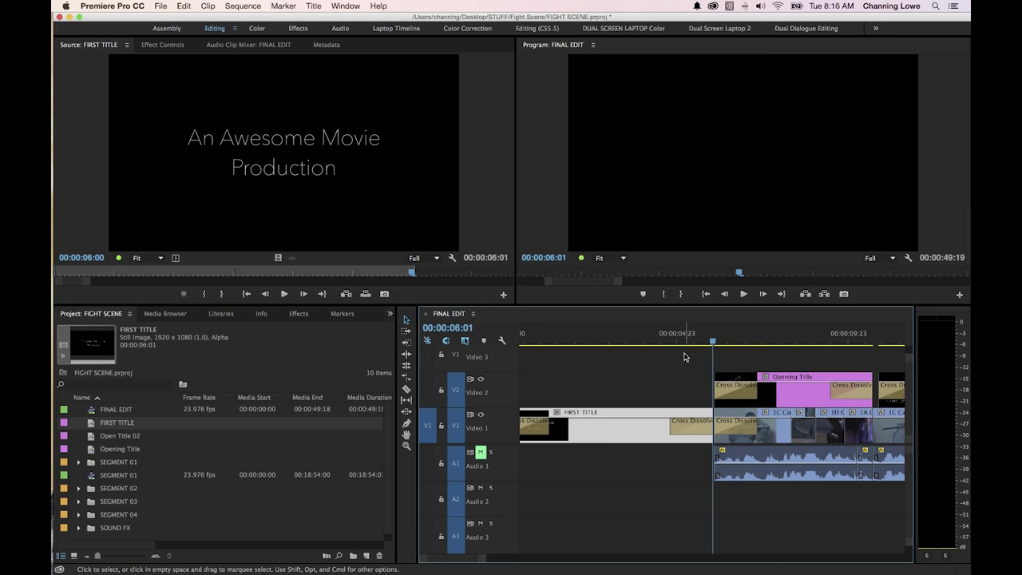
Play the sequence from its beginning to review the opening titles and their fades
key("Home")
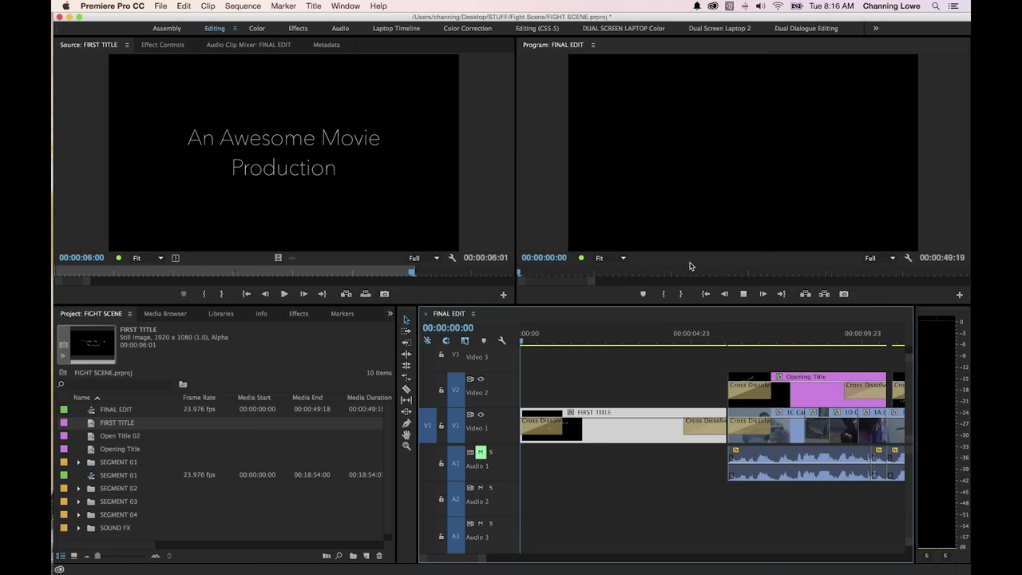
key("space")
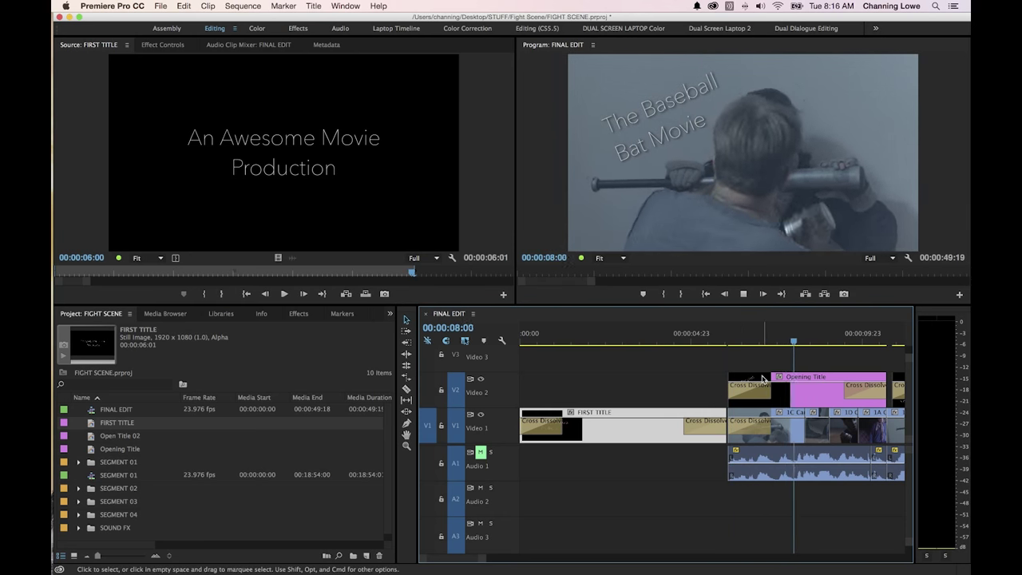
key("minus")
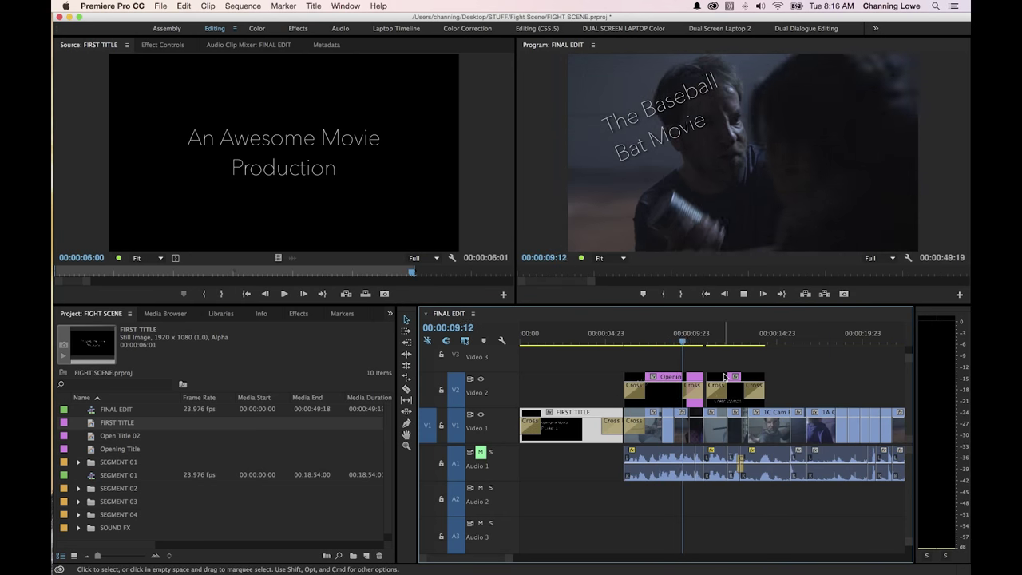
key("space")
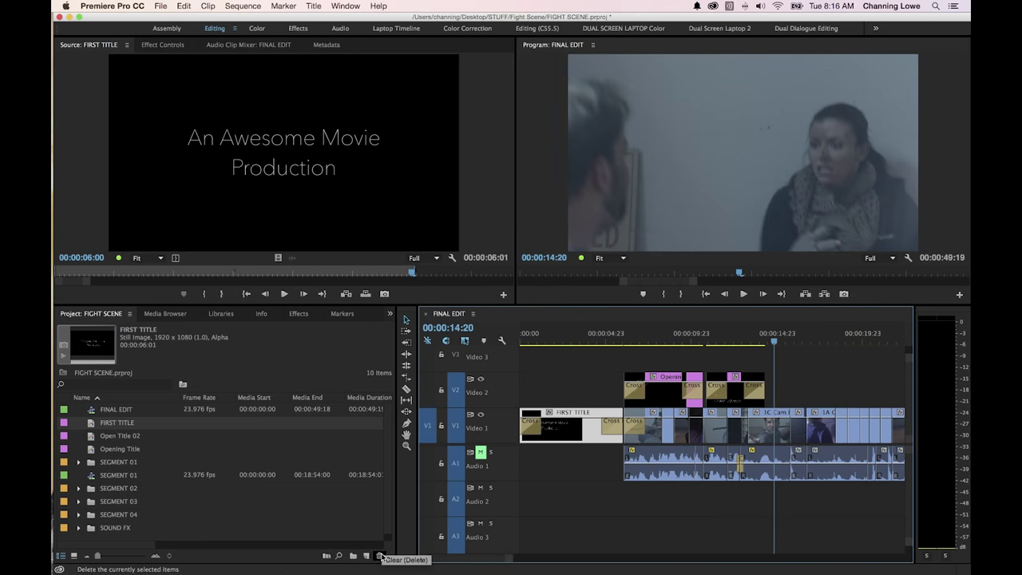
Create a new 1920 x 1080, 23.976 fps title named END CREDIT
left_click(367, 556)
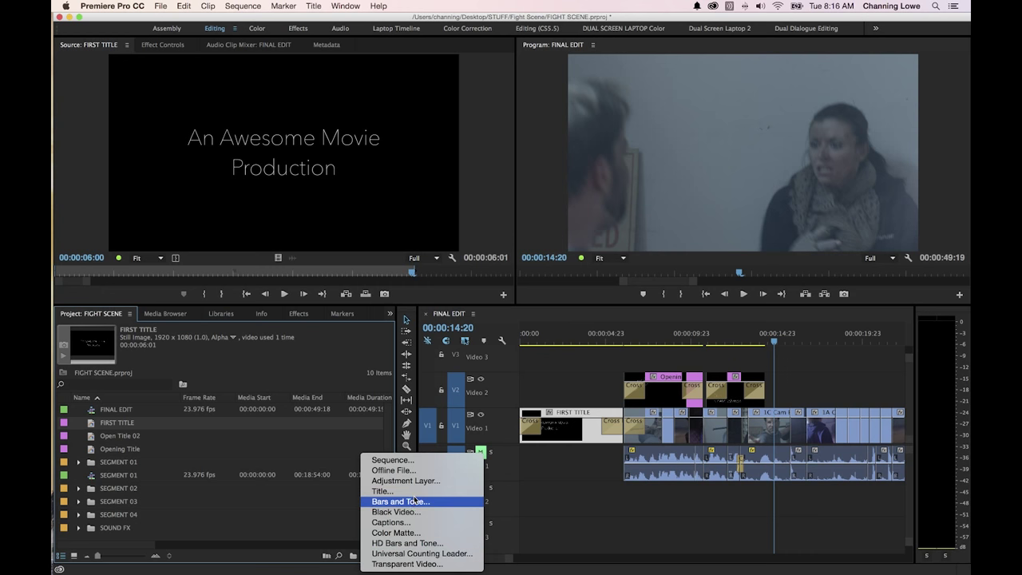
left_click(381, 491)
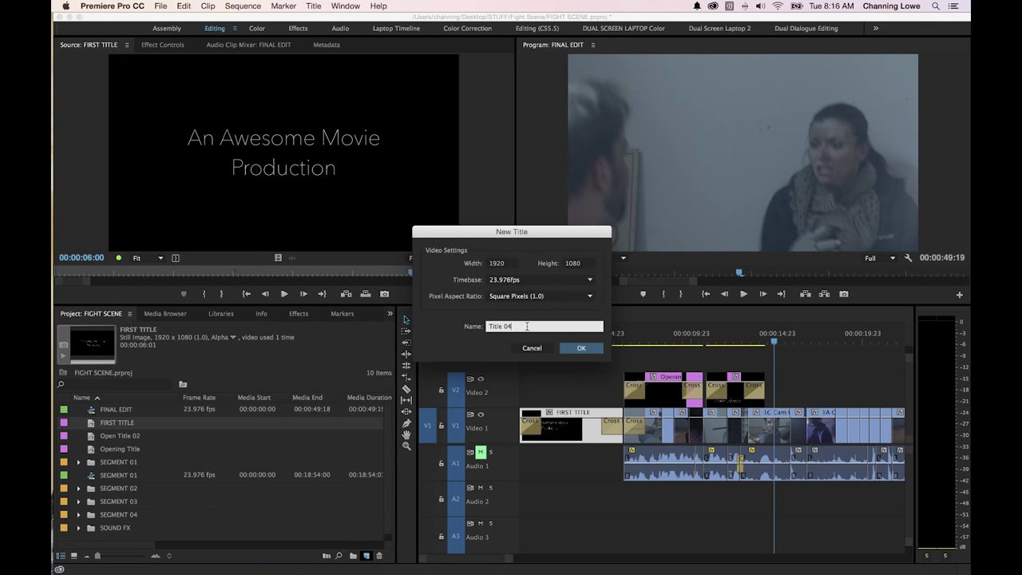
type("END CREDIT")
key("Return")
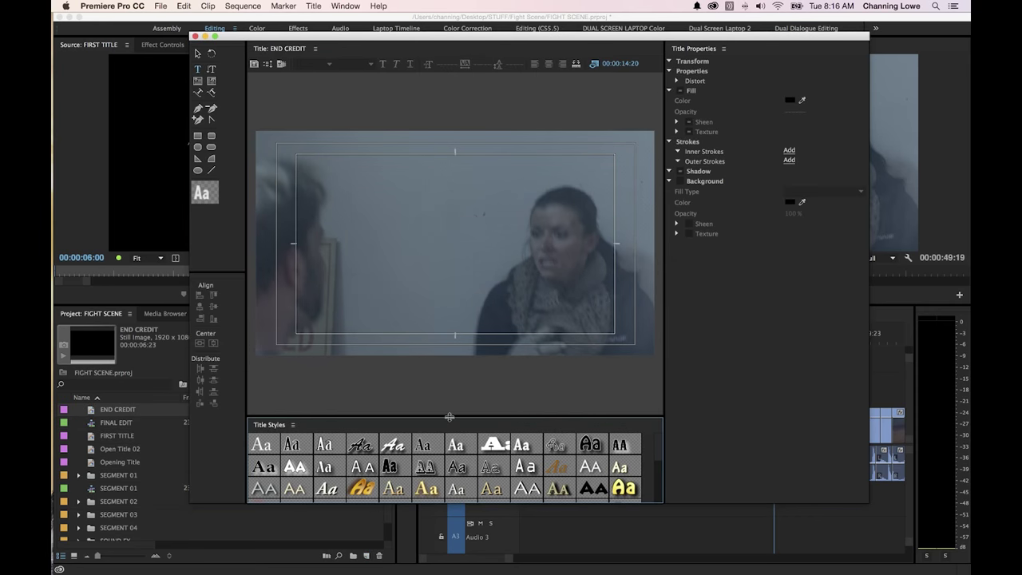
Enlarge the title styles area and add the text "Thank you for watching." in white Adobe Caslon Pro Regular
left_click_drag(450, 417, 505, 361)
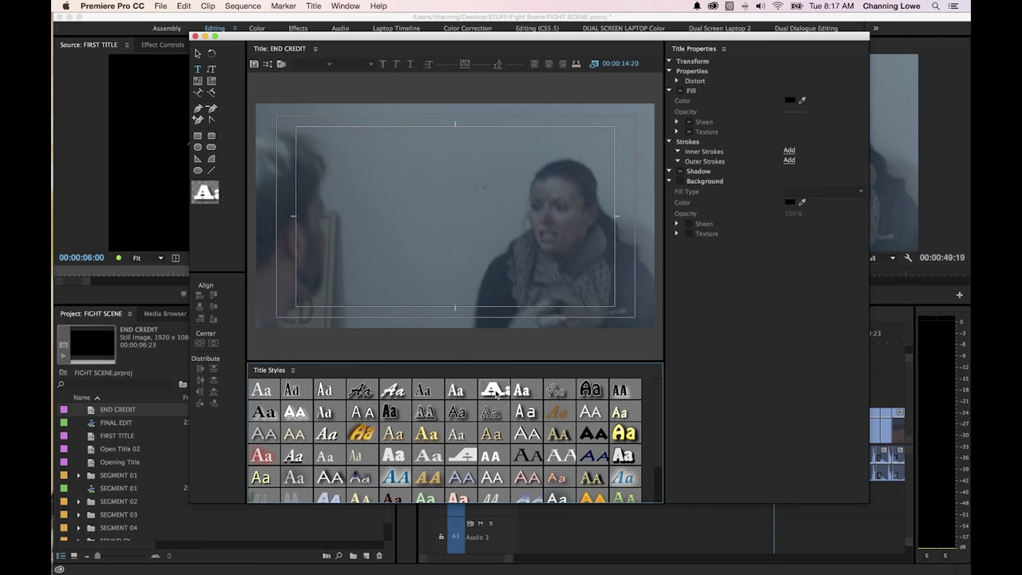
left_click(346, 212)
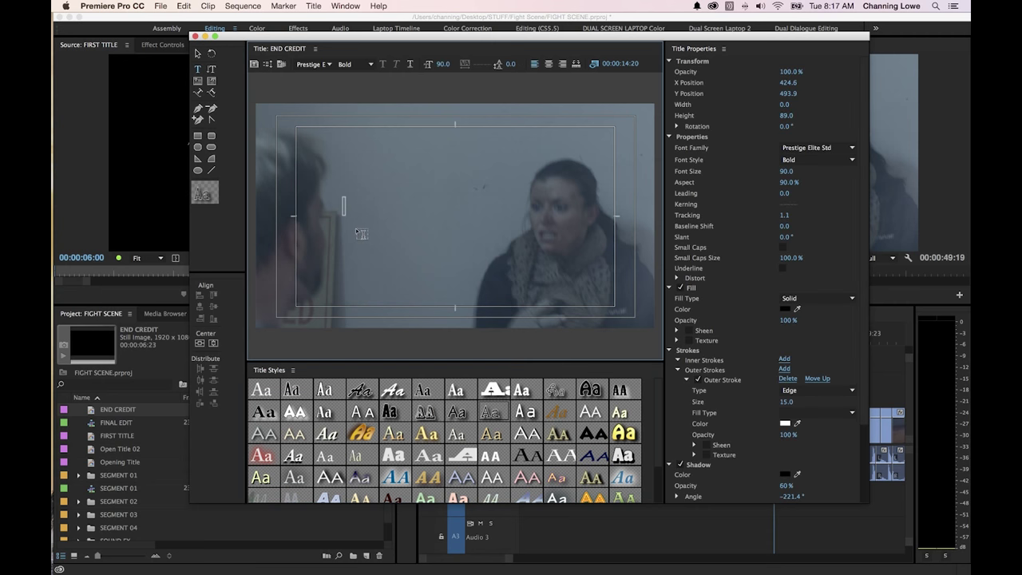
left_click(388, 184)
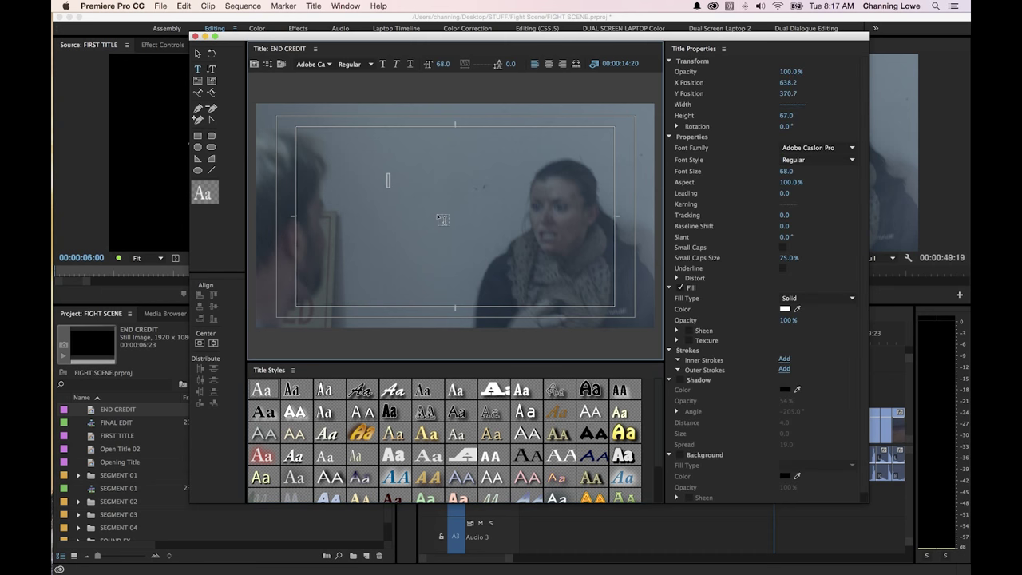
type("Thank")
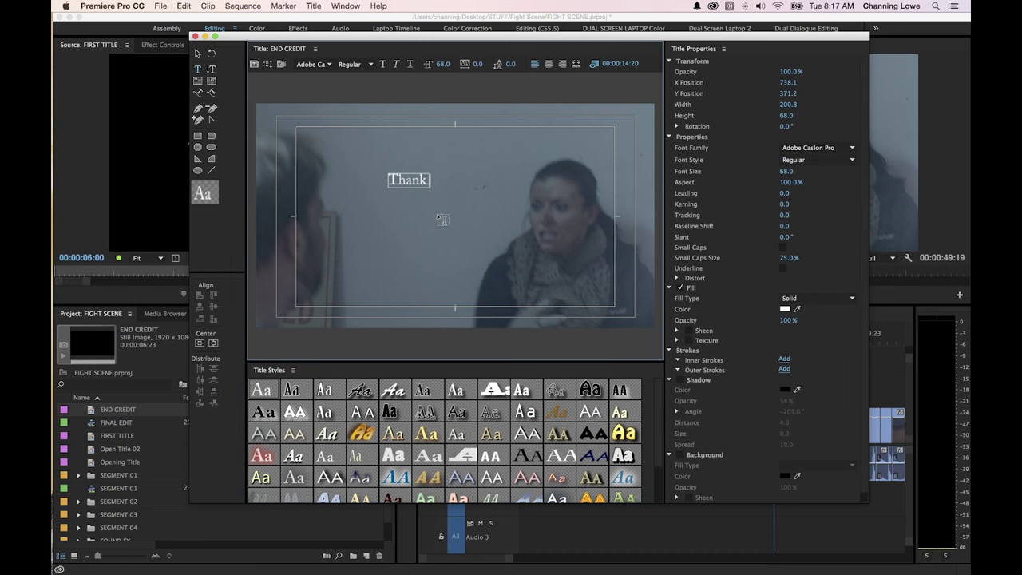
type(" you for wact")
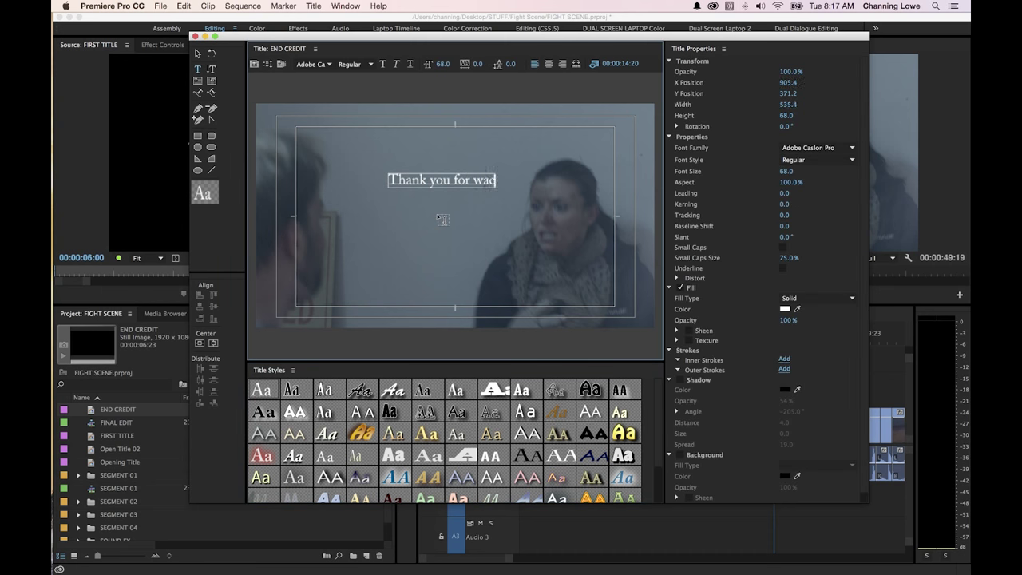
key("BackSpace")
key("BackSpace")
type("tching.")
key("Escape")
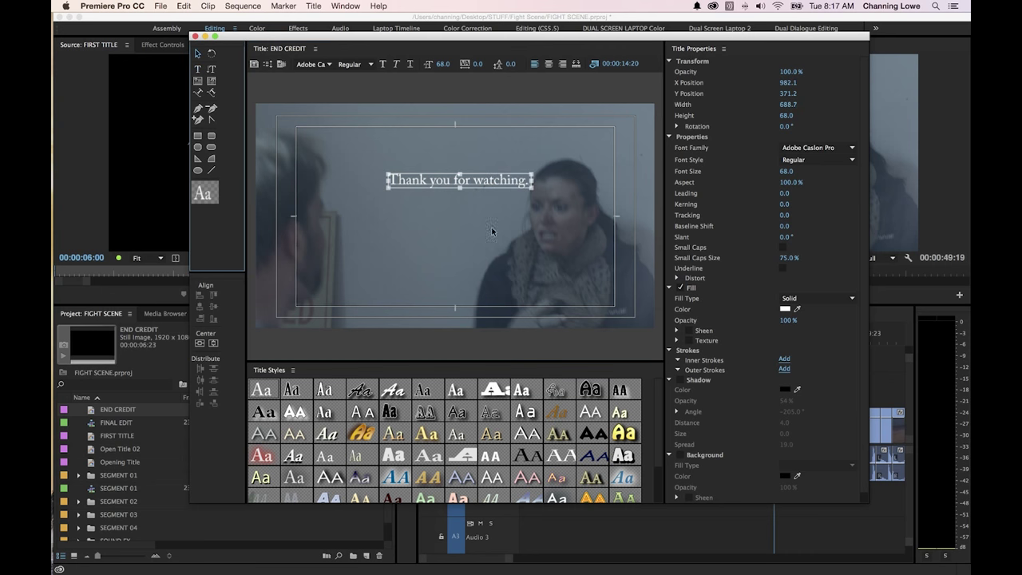
Set the text's font size to 107 and center it vertically and horizontally in the frame
left_click_drag(786, 173, 818, 173)
left_click(215, 343)
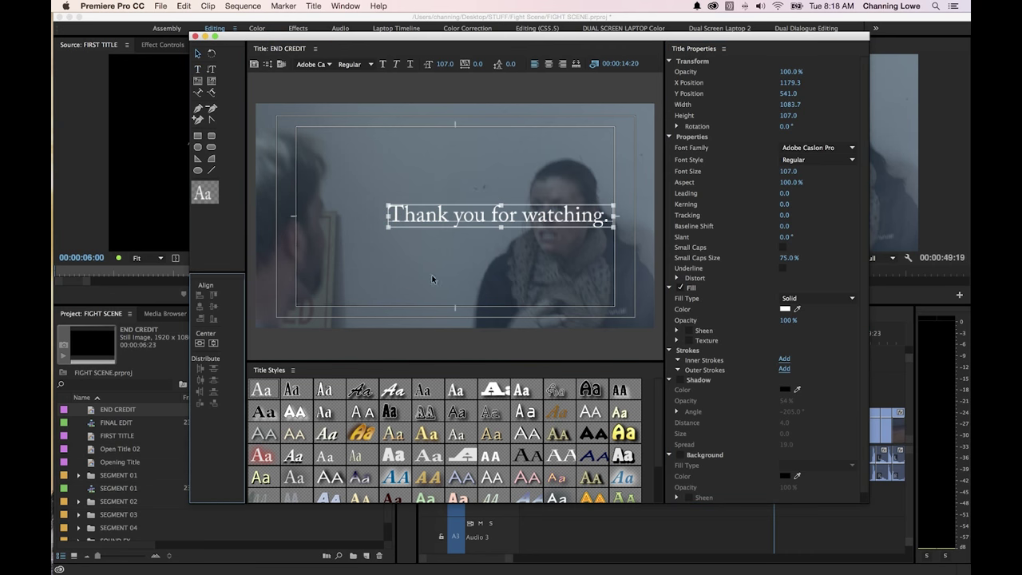
left_click(199, 342)
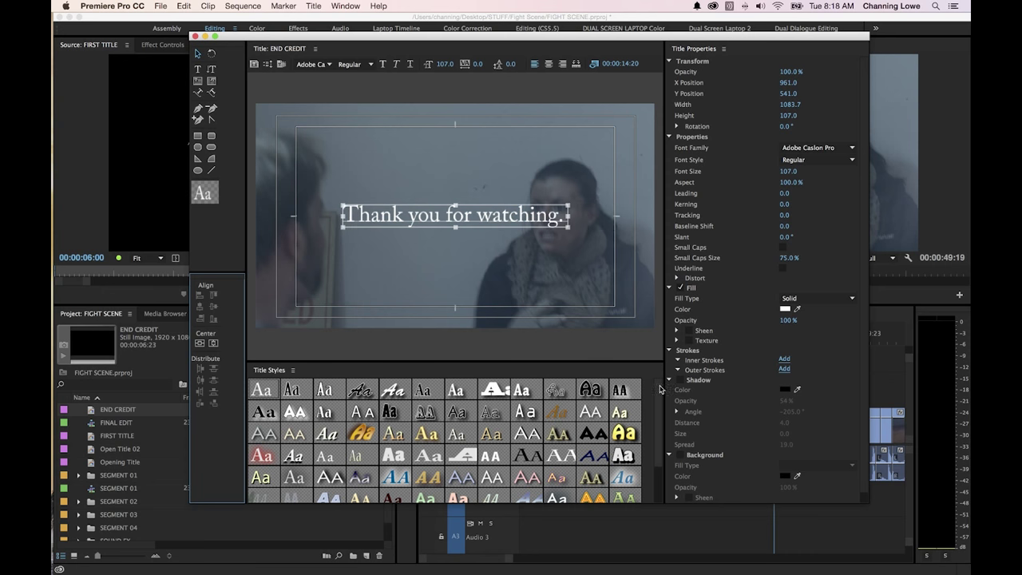
Apply the orange-gold Lithos Pro title style with red outer strokes to the text and center it in the frame again
scroll(659, 431, "down", 3)
scroll(659, 427, "up", 3)
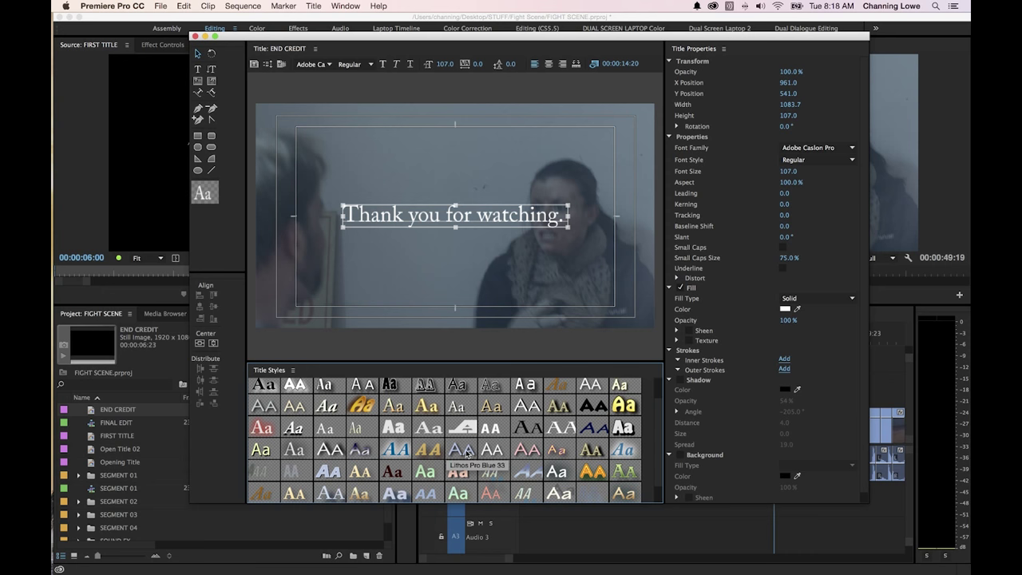
scroll(447, 446, "down", 1)
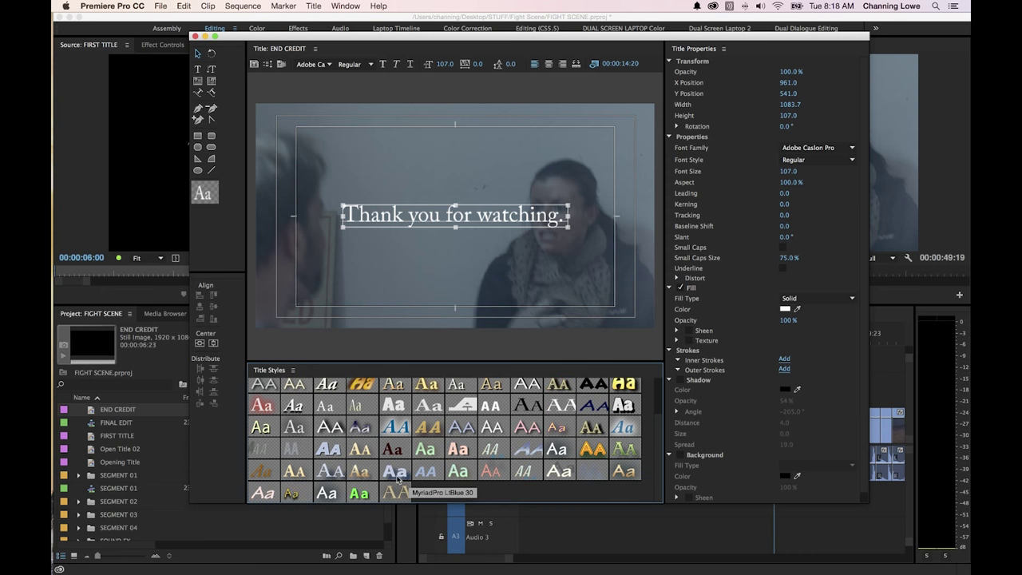
left_click(587, 448)
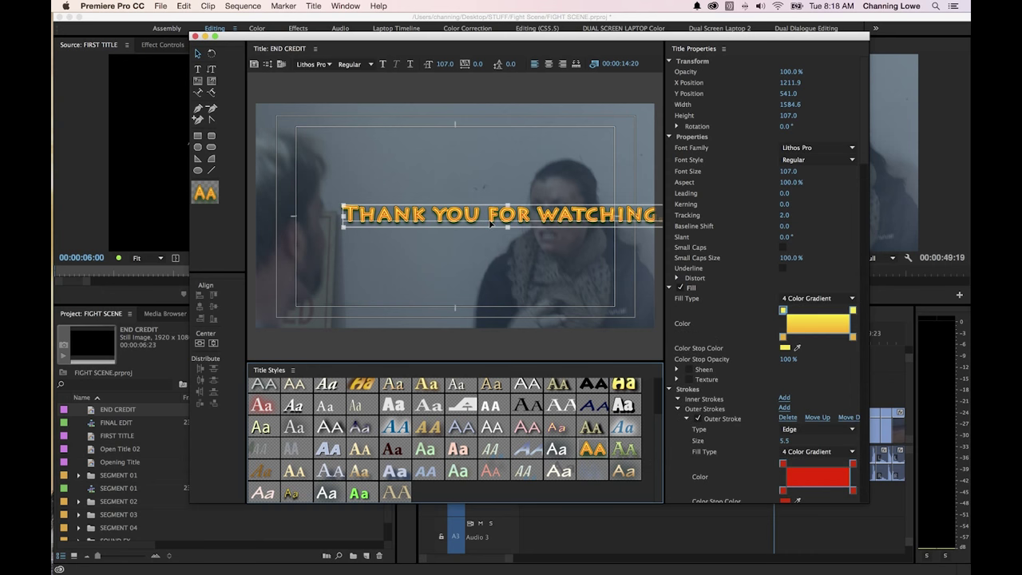
left_click_drag(491, 225, 466, 226)
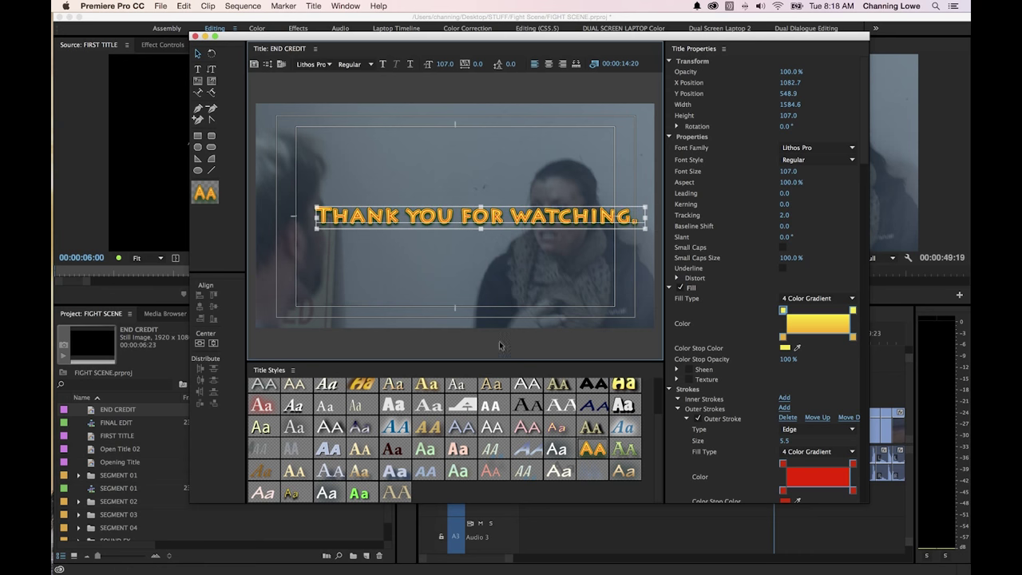
left_click(199, 342)
left_click(213, 342)
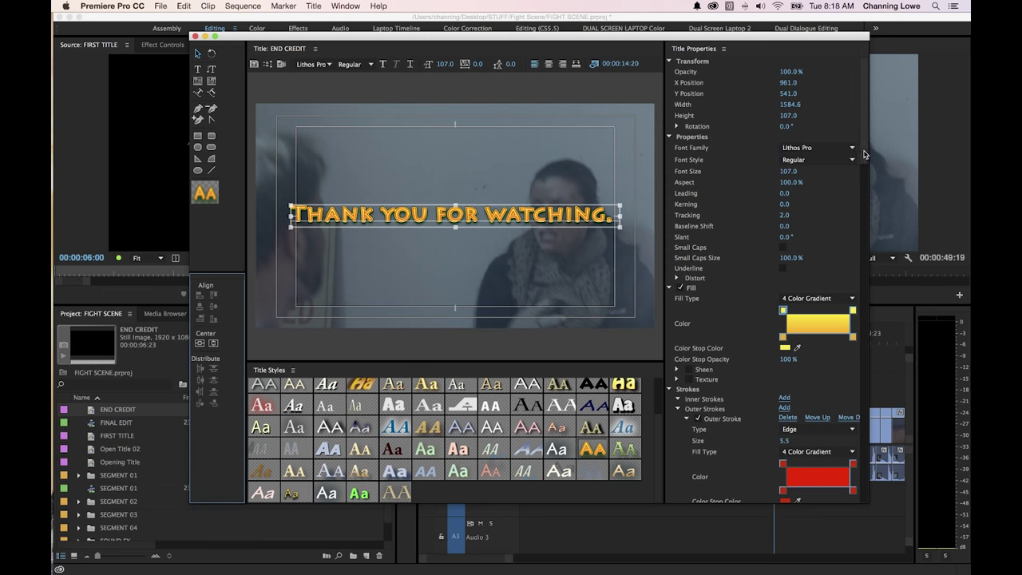
Change the upper-left color stop of the first outer stroke's 4 Color Gradient to dark purple
scroll(823, 298, "down", 5)
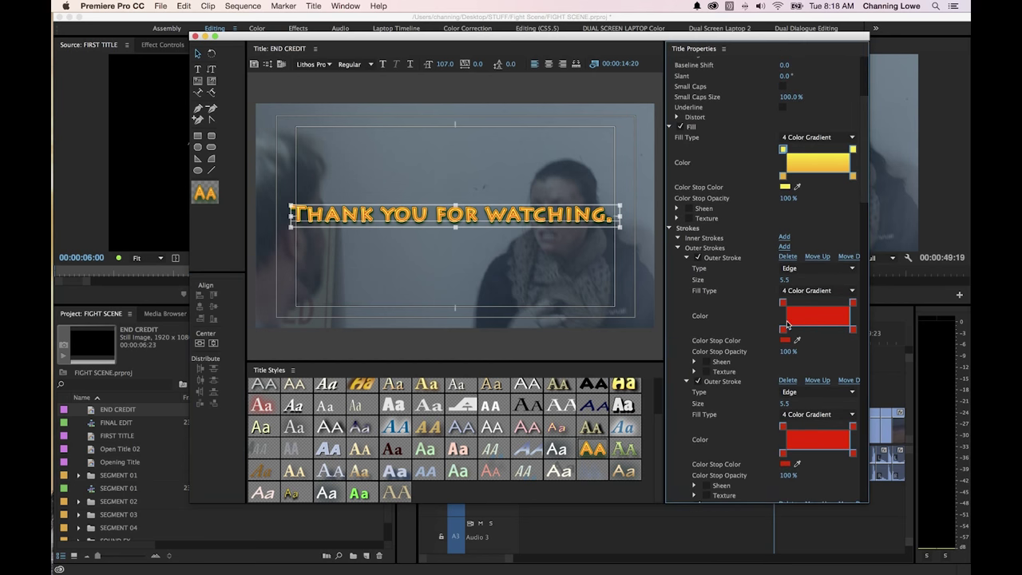
left_click(784, 340)
key("Return")
scroll(762, 317, "up", 2)
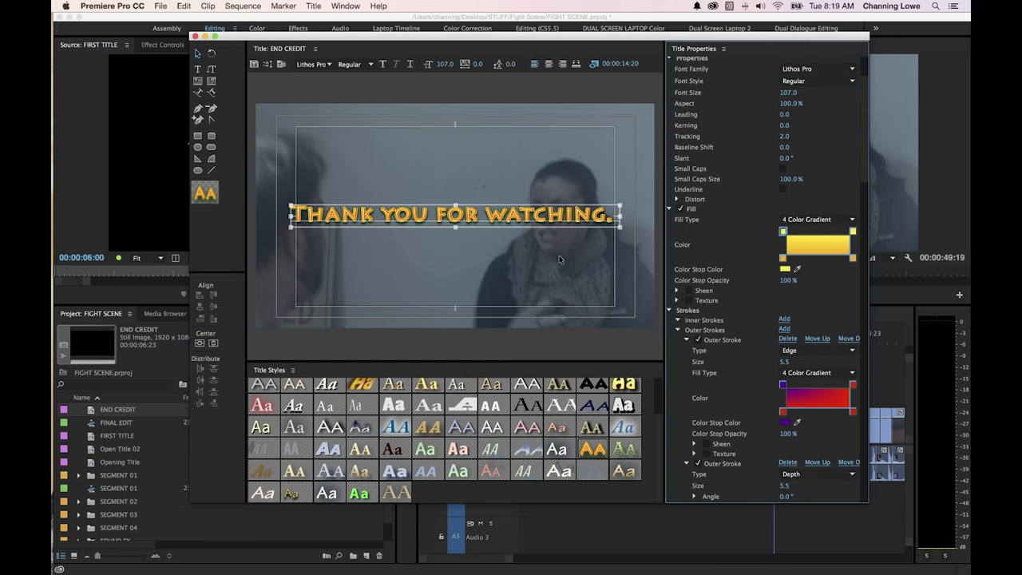
Change the upper-left color stop of the text's 4 Color Gradient fill to dark blue
left_click(785, 269)
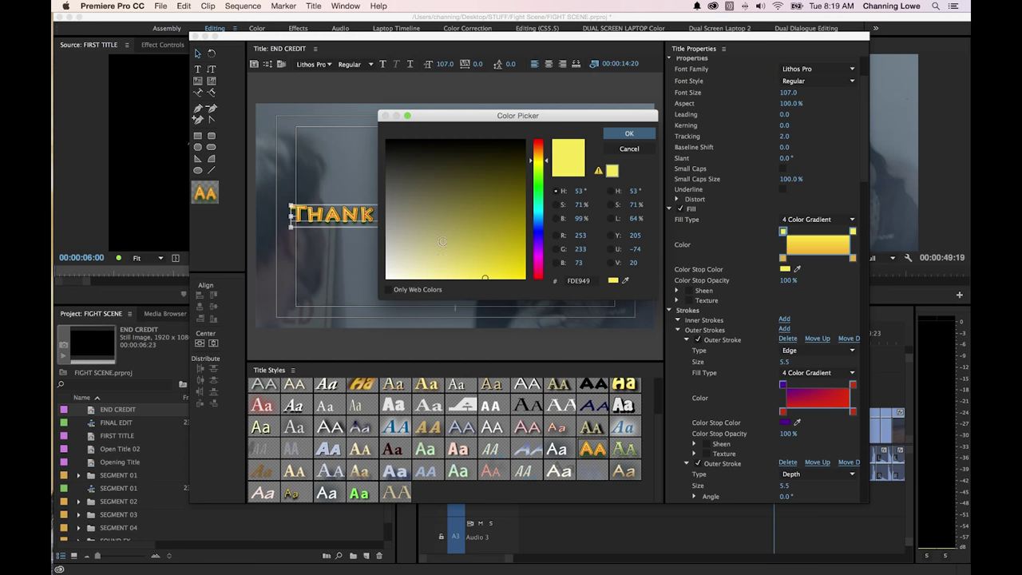
mouse_move(442, 241)
left_mouse_down()
mouse_move(501, 262)
mouse_move(508, 221)
mouse_move(490, 209)
mouse_move(537, 236)
left_mouse_up()
left_click(629, 136)
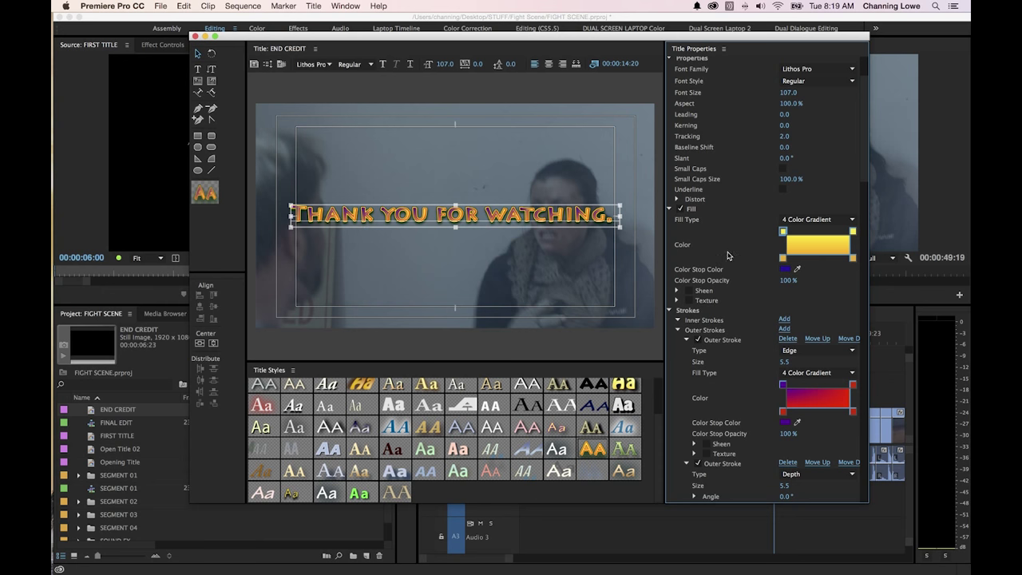
Look through the text's remaining outer stroke, shadow and background properties
scroll(733, 254, "down", 2)
scroll(733, 252, "down", 12)
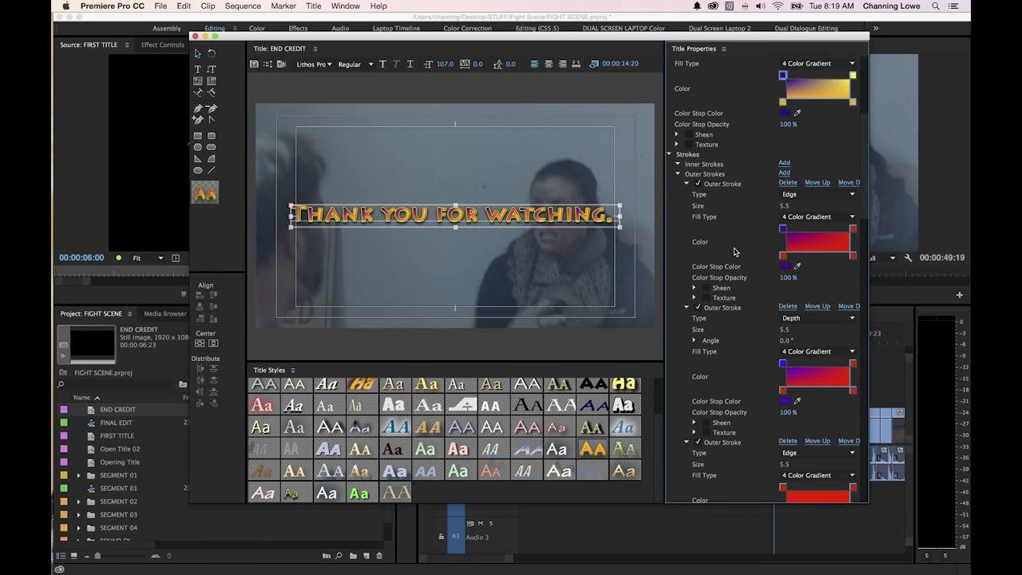
scroll(733, 252, "down", 15)
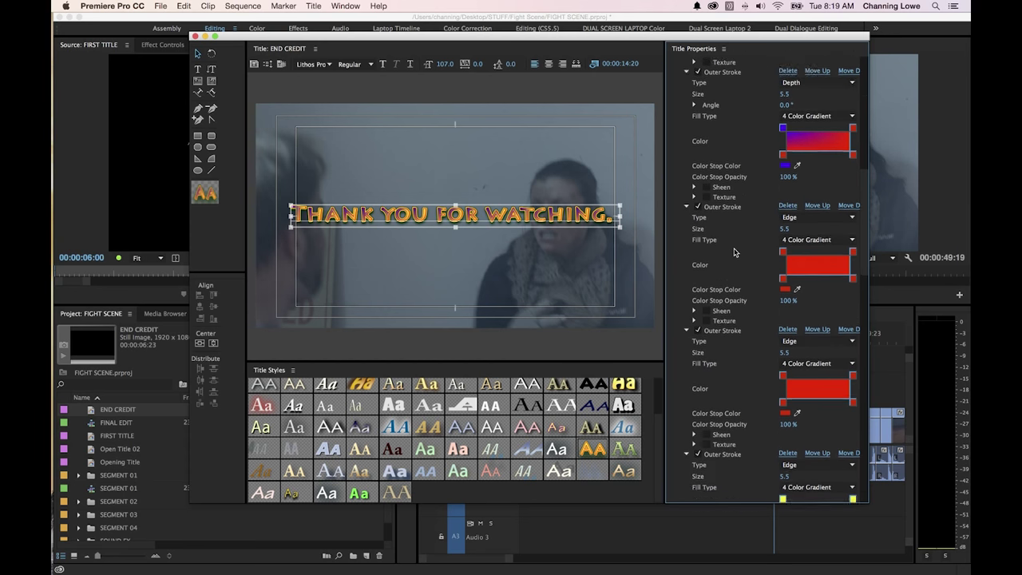
scroll(735, 254, "down", 12)
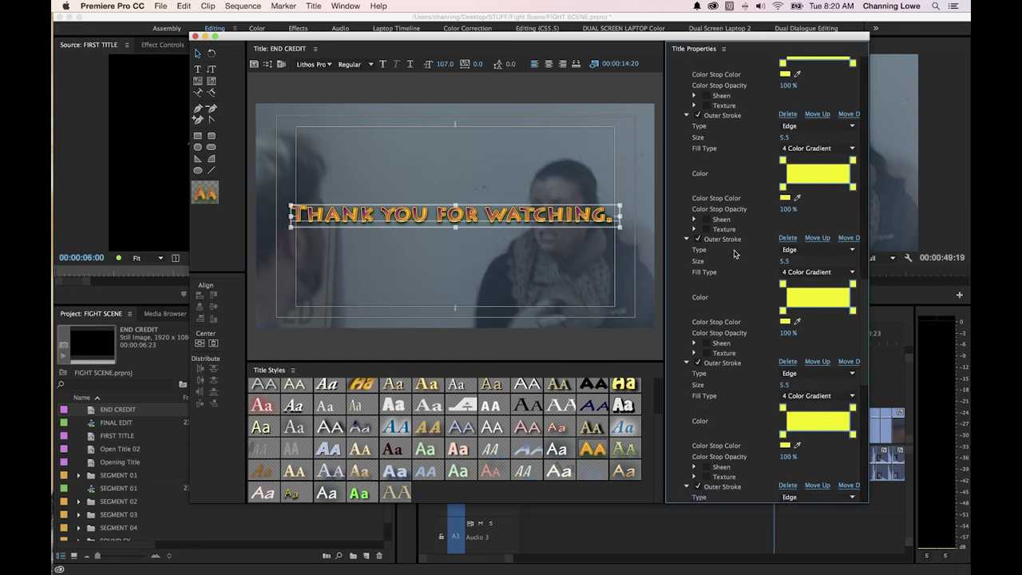
scroll(734, 254, "down", 10)
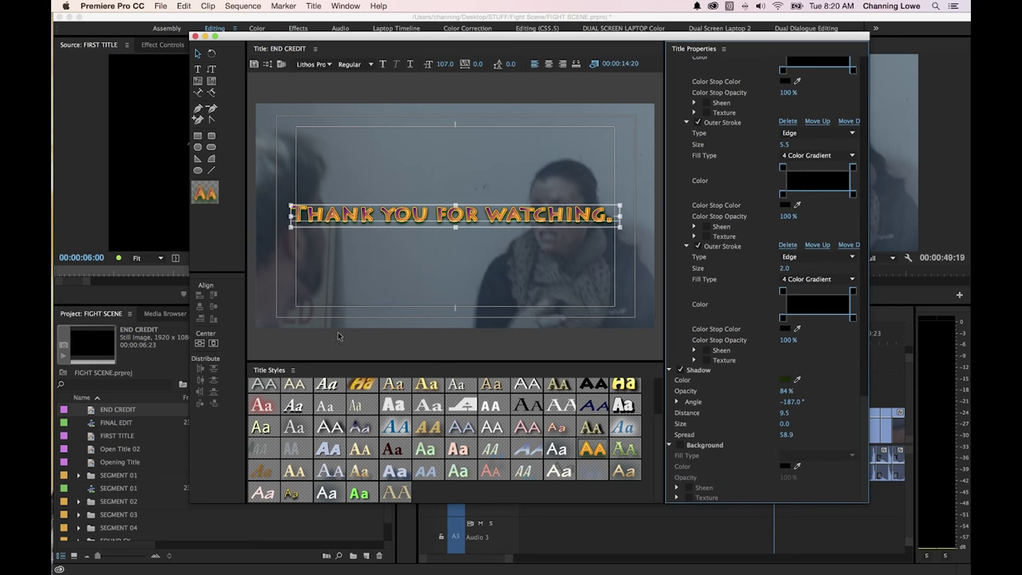
Add the text "Hello" near the upper-left of the title frame in the plain white Lithos Pro Regular style
left_click(225, 86)
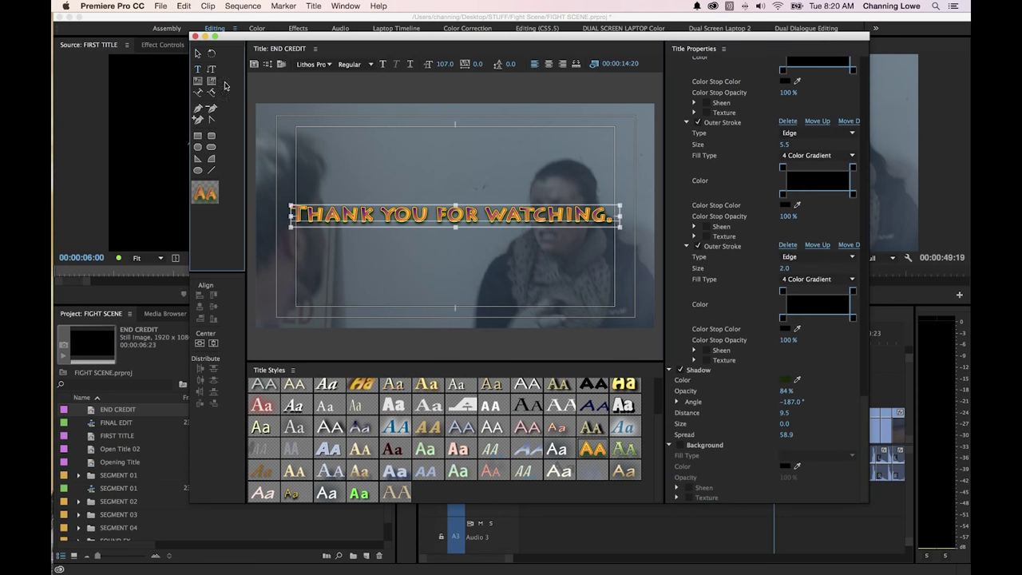
left_click(317, 141)
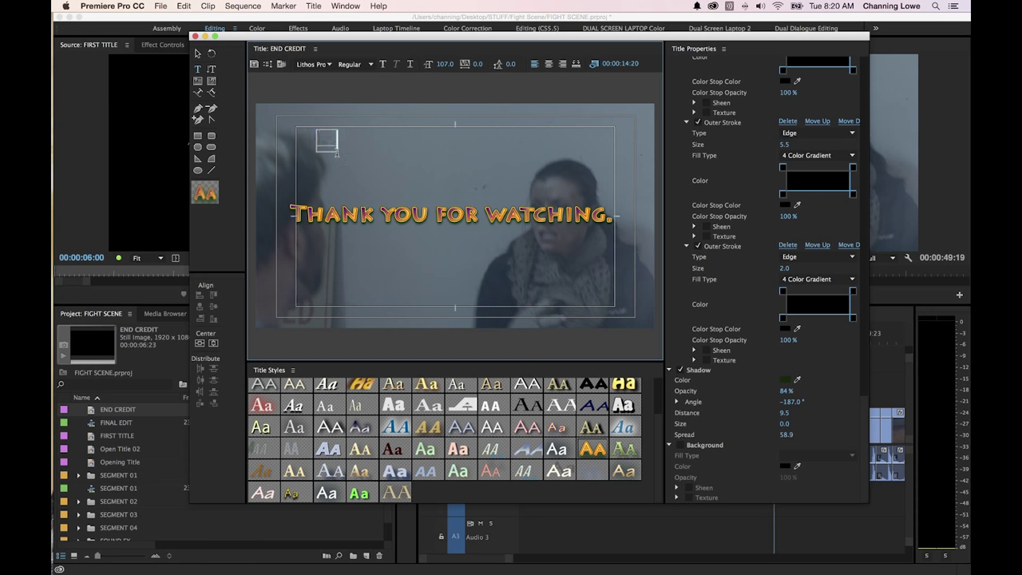
type("Hello")
left_click(269, 391)
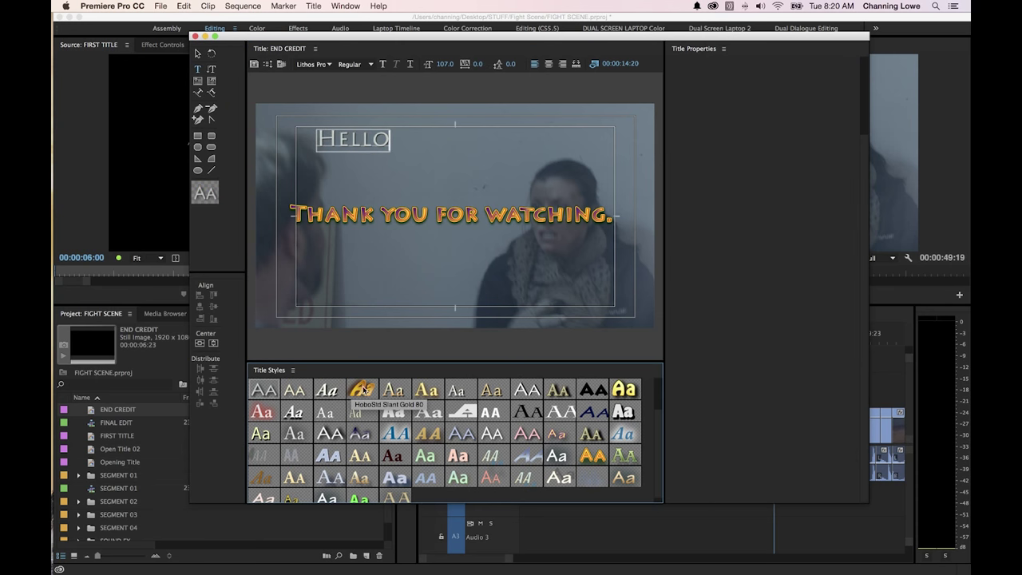
left_click(407, 199)
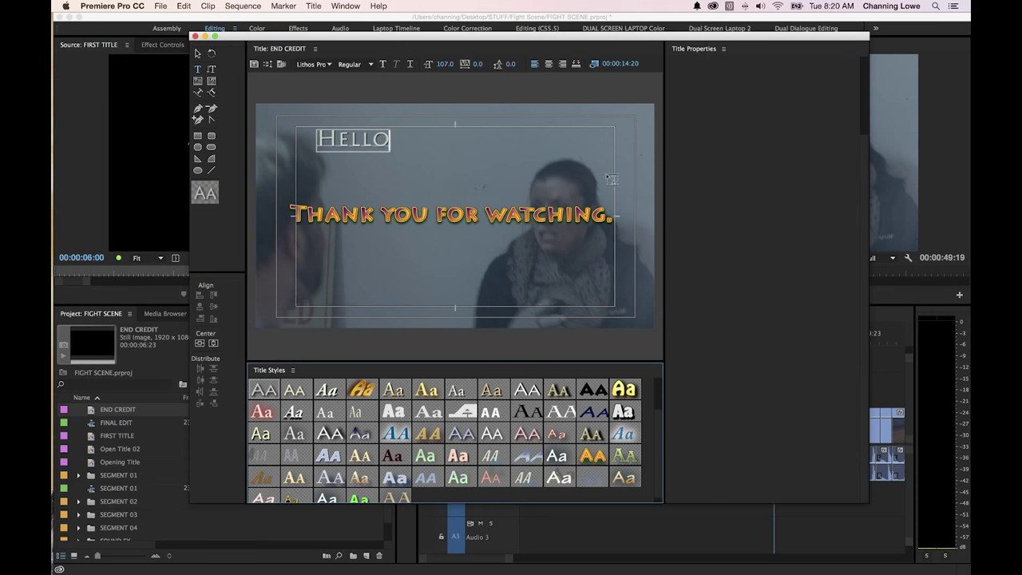
left_click(338, 137)
key("Escape")
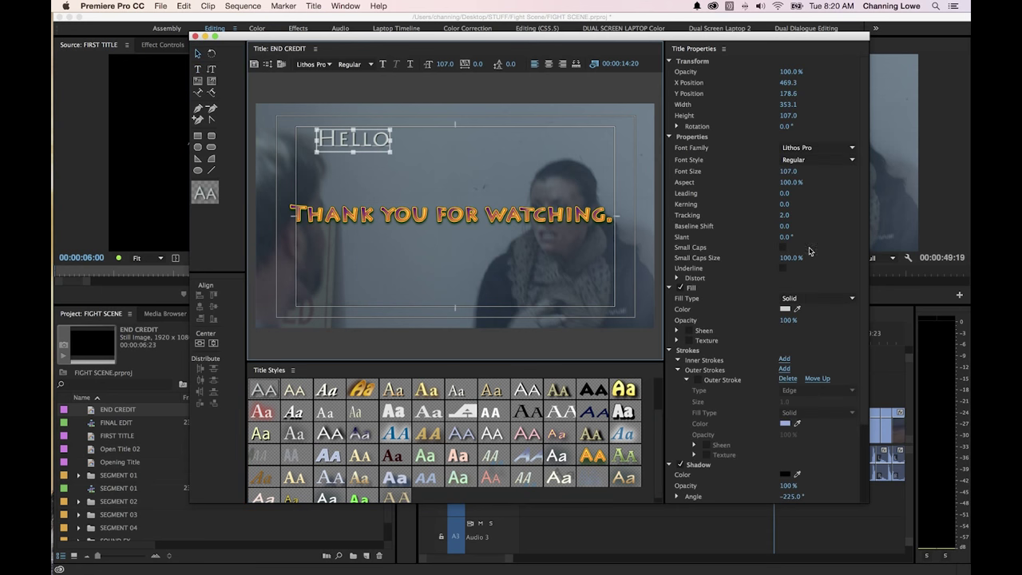
Enable sheen on the "Hello" text's fill with an increased sheen size, and set the font size to 201
scroll(860, 256, "down", 5)
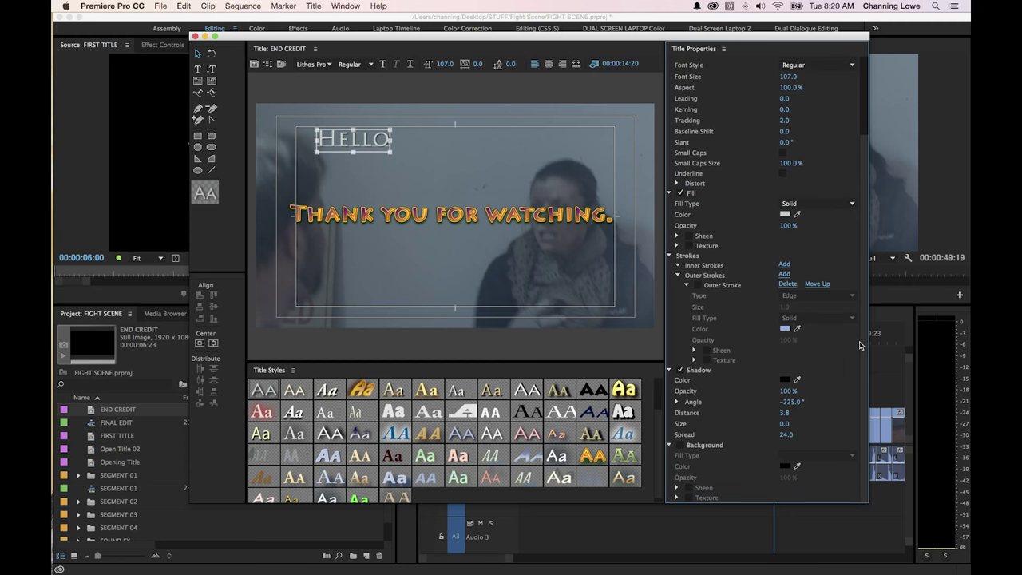
left_click(680, 445)
key("super+z")
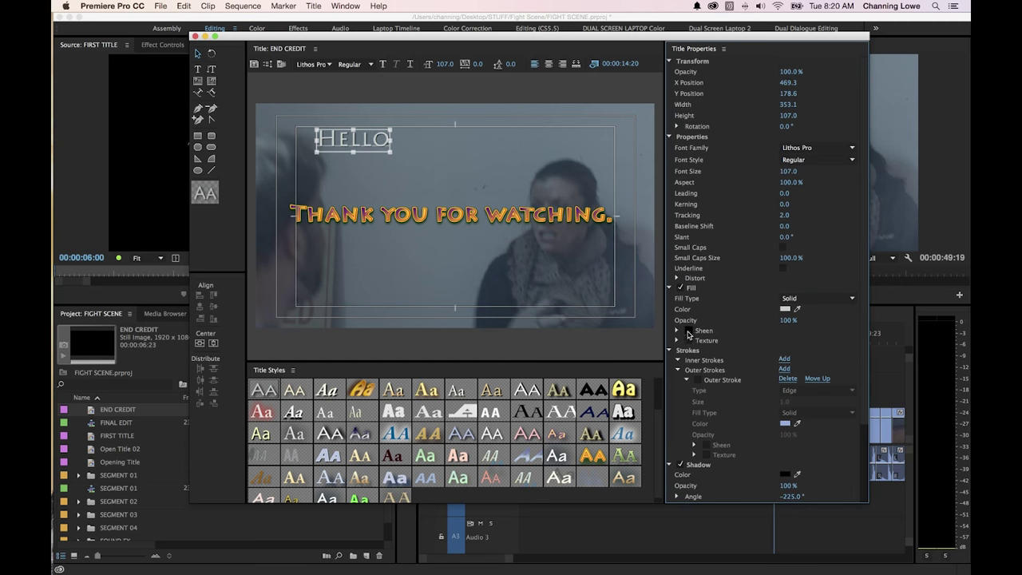
left_click(690, 330)
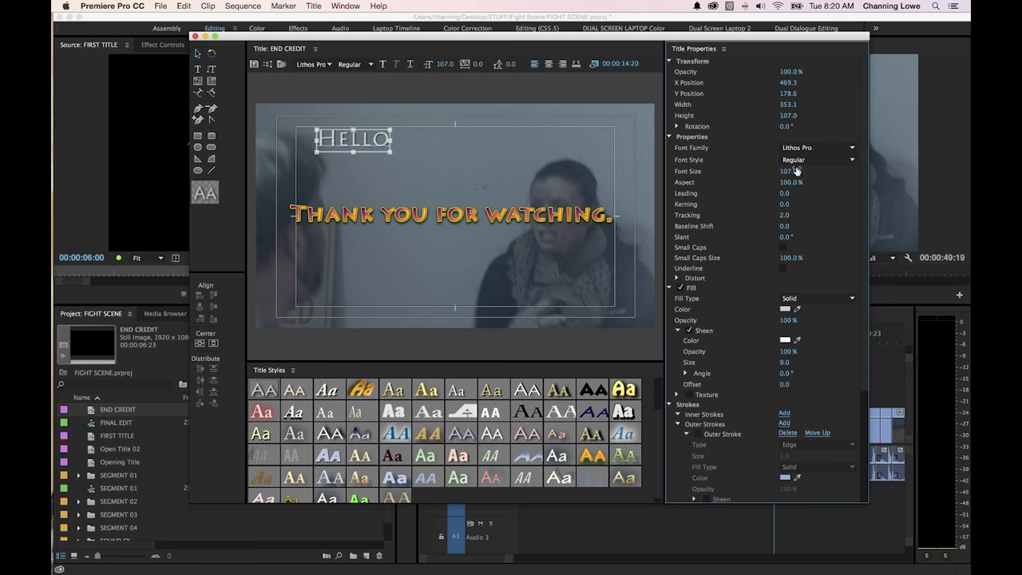
left_click_drag(790, 171, 822, 171)
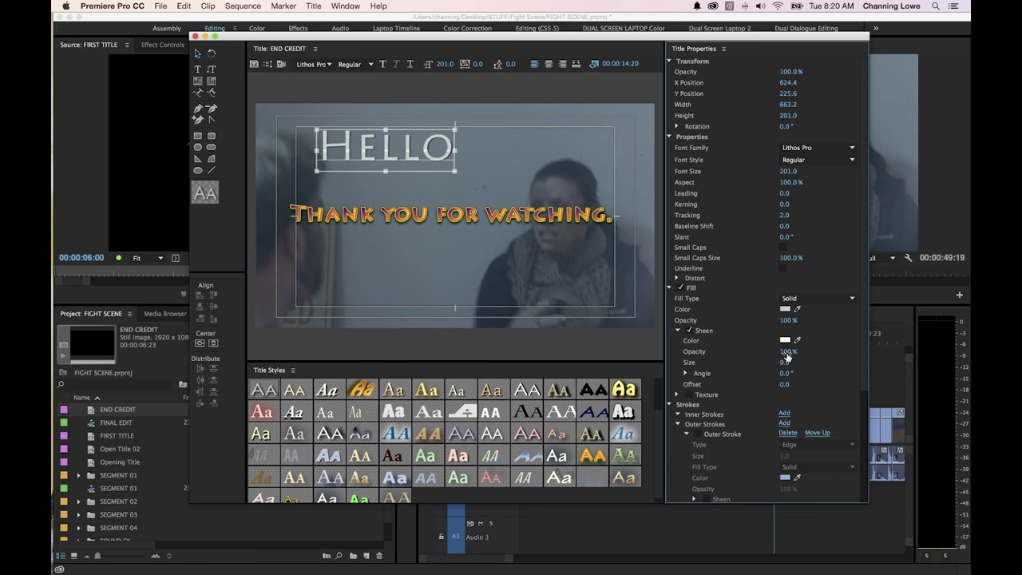
left_click_drag(787, 361, 795, 360)
Close the title and place END CREDIT on Video 2 at about 23 seconds, above the 3A Cam clip
key("super+w")
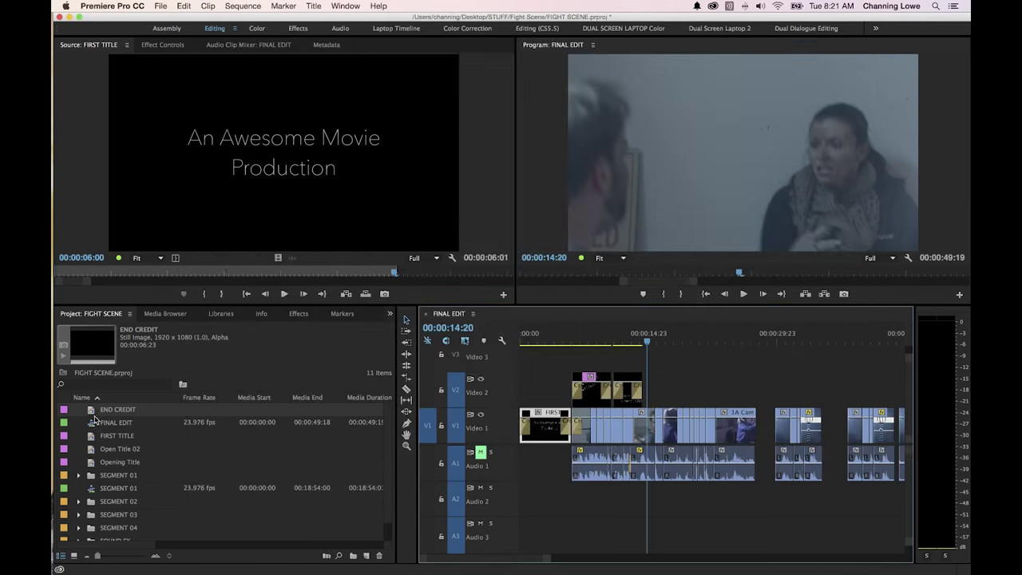
left_click_drag(97, 412, 719, 390)
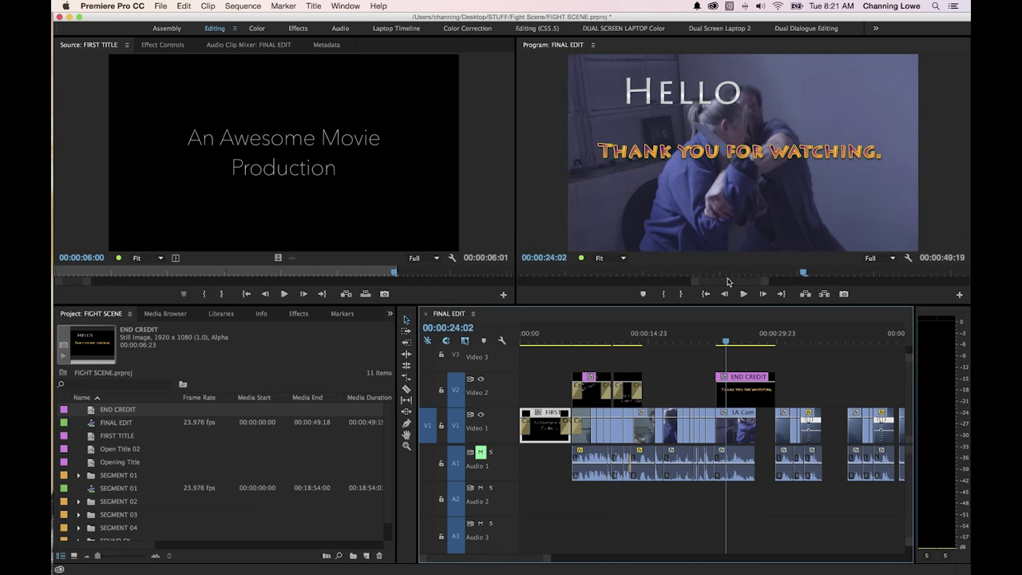
Search the computer for "photoshop" and switch to Photoshop
mouse_move(75, 219)
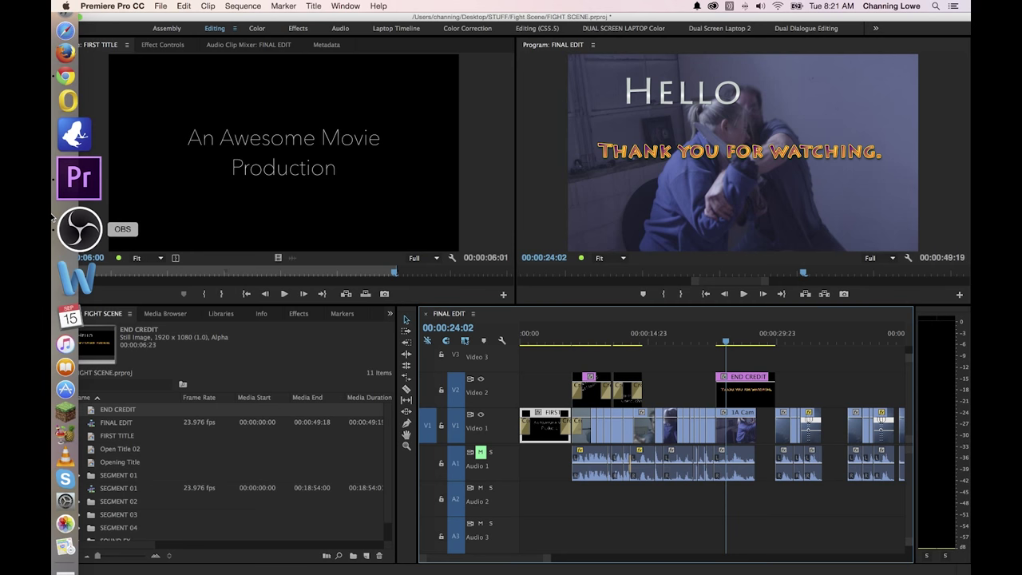
key("super+space")
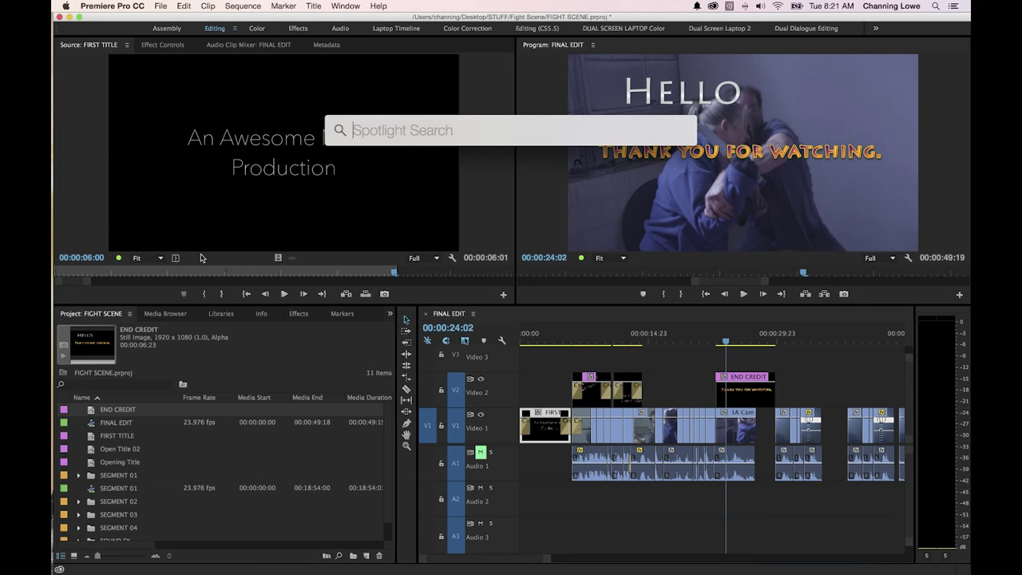
type("photoshop")
key("Return")
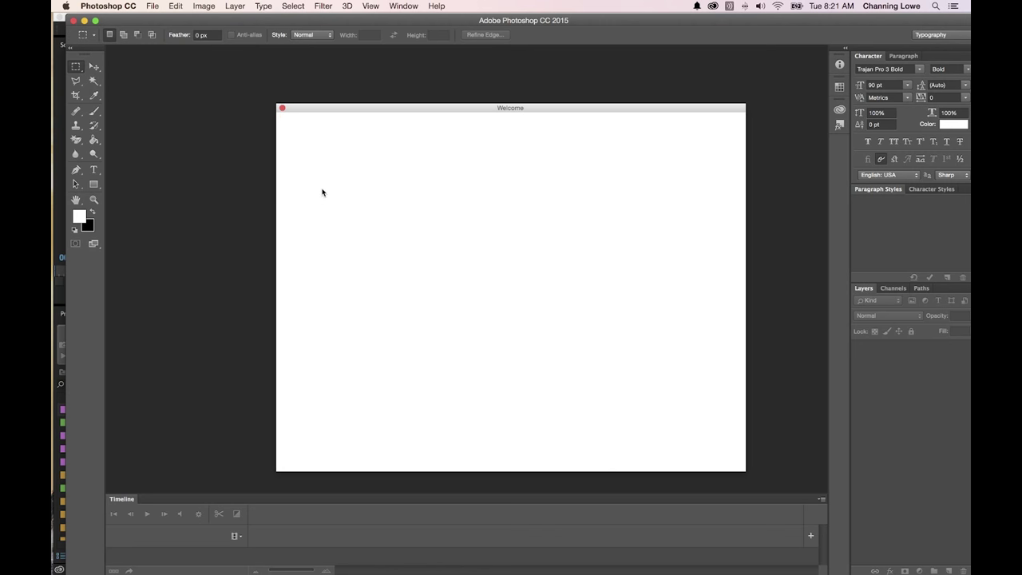
Create a new Film & Video document with the HDTV 1080p/29.97 size
key("super+n")
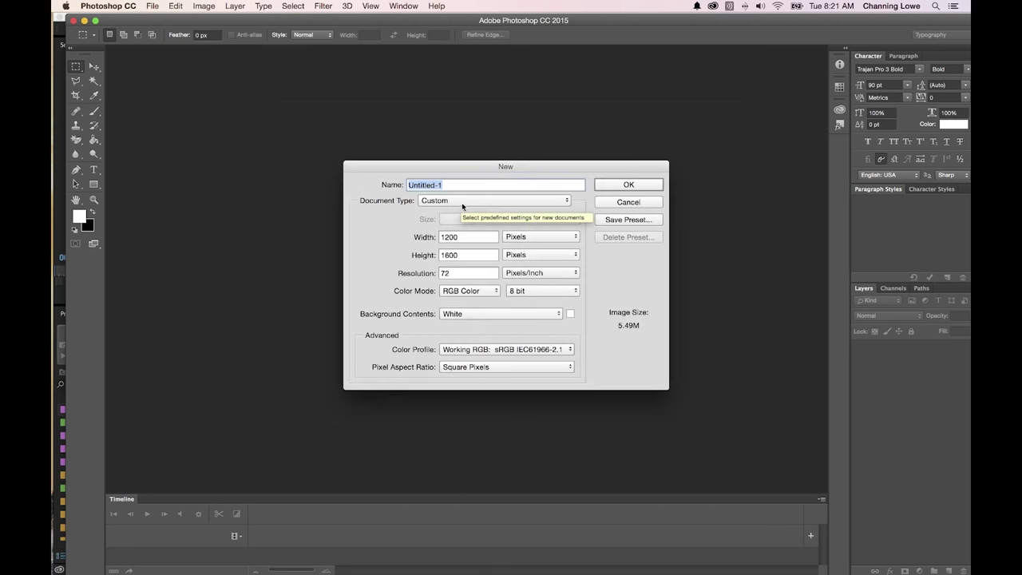
left_click(465, 202)
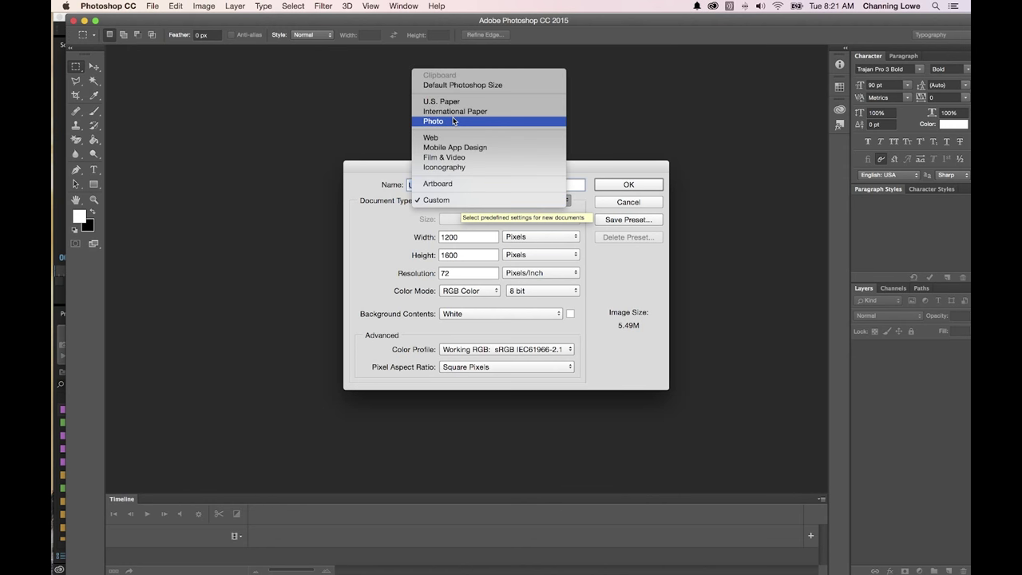
left_click(456, 158)
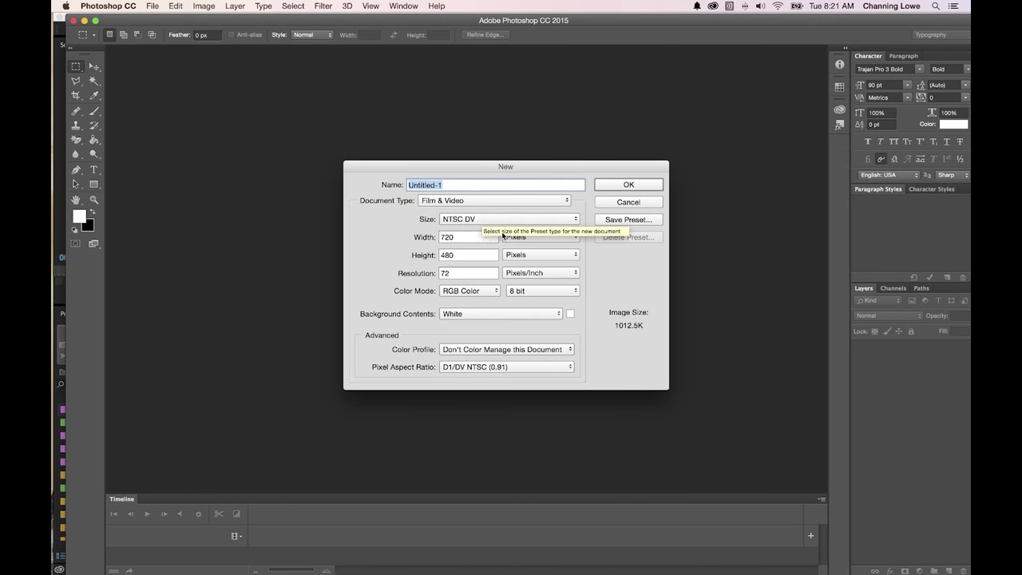
left_click(488, 219)
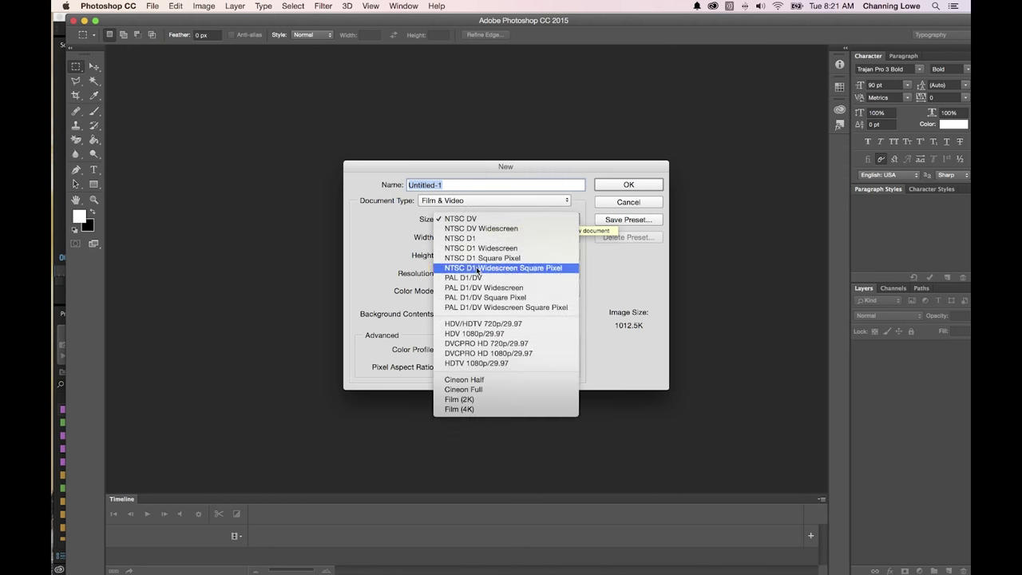
left_click(491, 363)
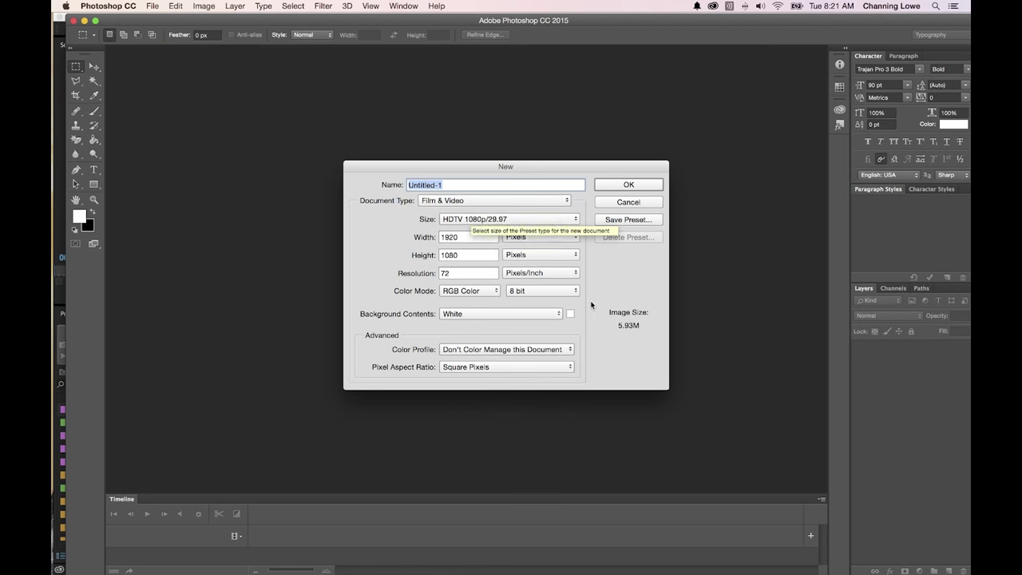
left_click(629, 185)
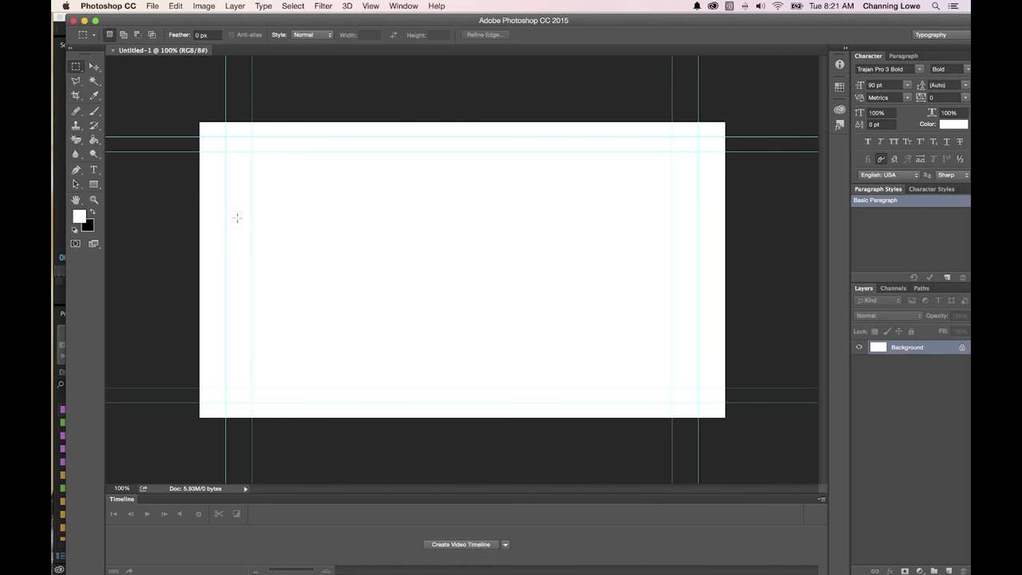
Add the text "Aweo" in white Trajan Pro 3 Bold at 90 pt and hide the Background layer
left_click(93, 170)
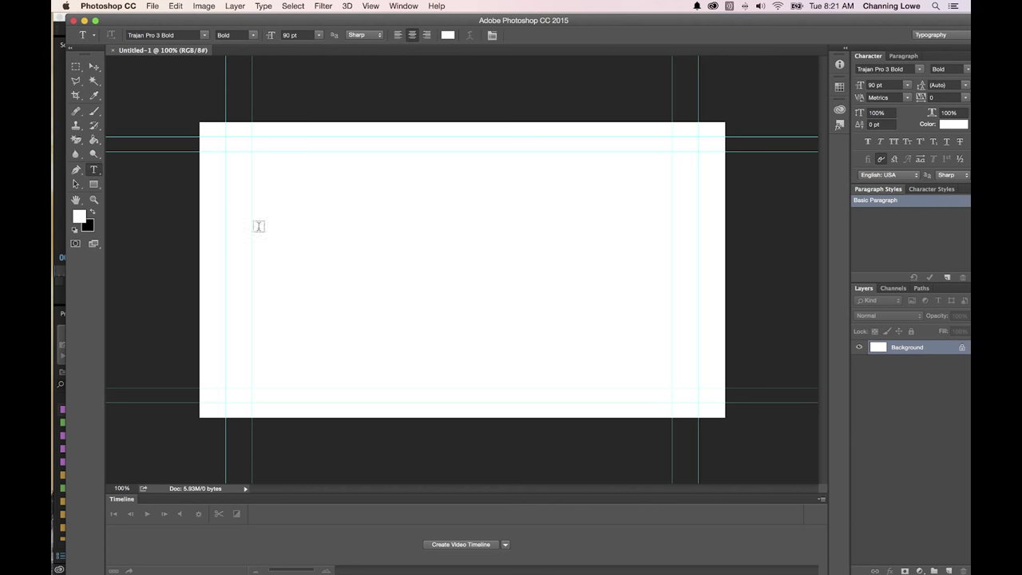
left_click(317, 255)
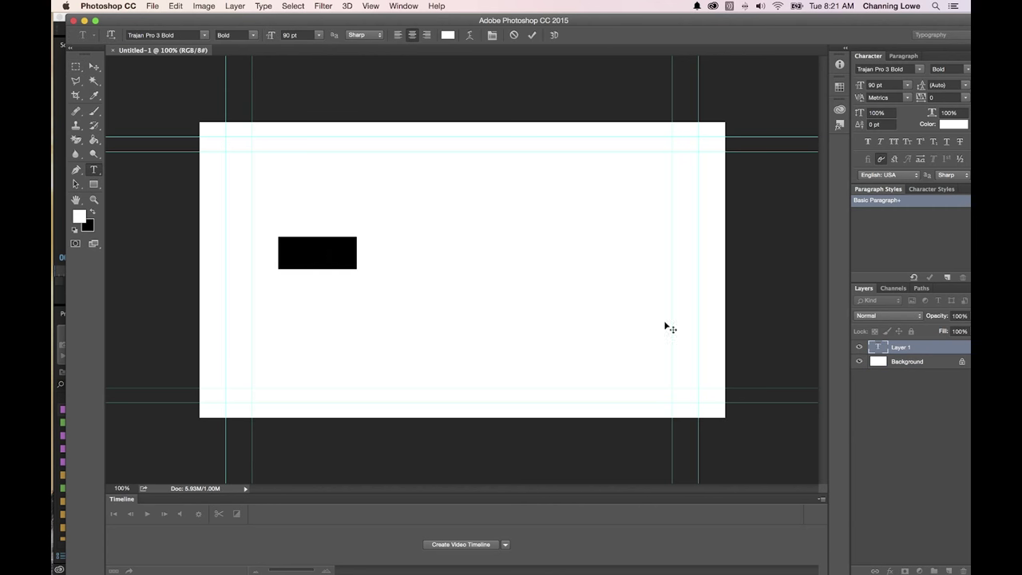
type("Aweo")
key("super+Return")
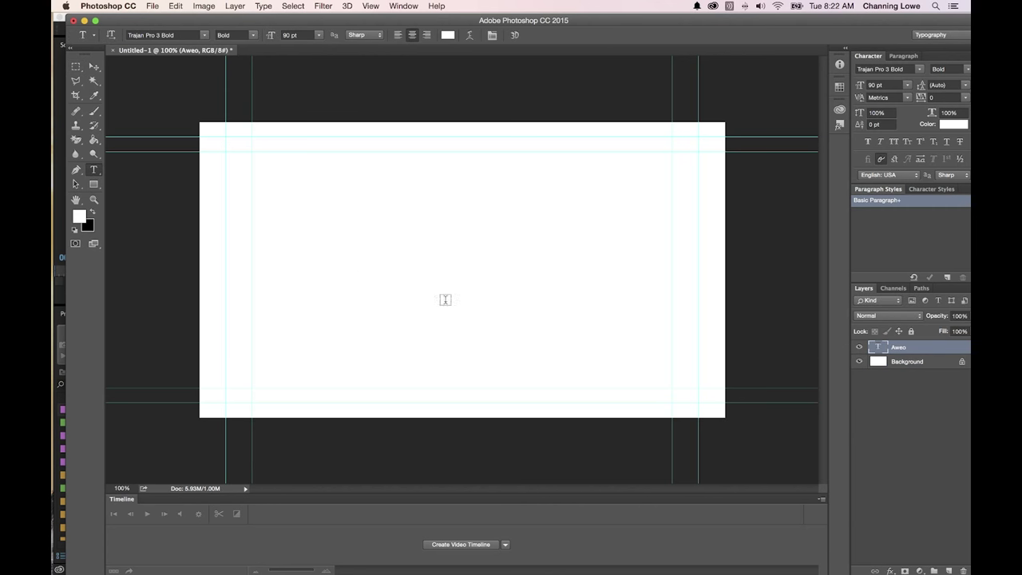
left_click(859, 363)
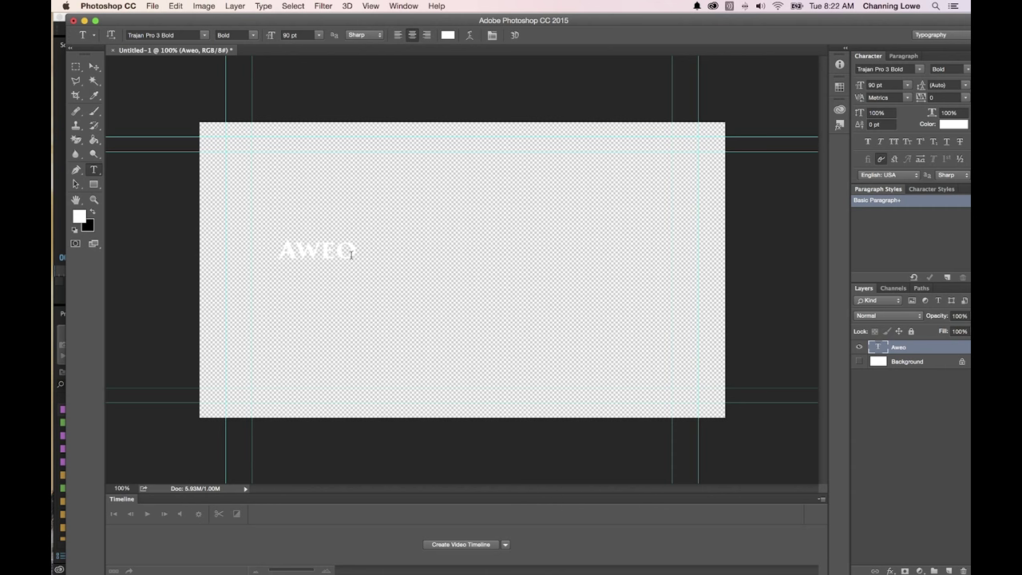
Replace the text with "An Awesome Movie", centered in the frame, and scale it up to about 143 pt
left_click_drag(348, 250, 301, 252)
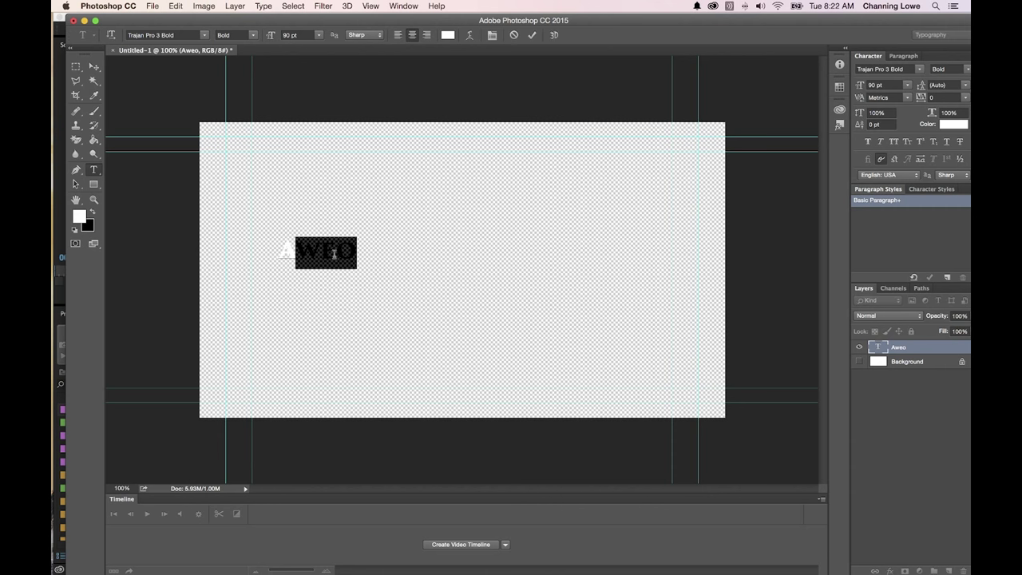
key("super+a")
key("BackSpace")
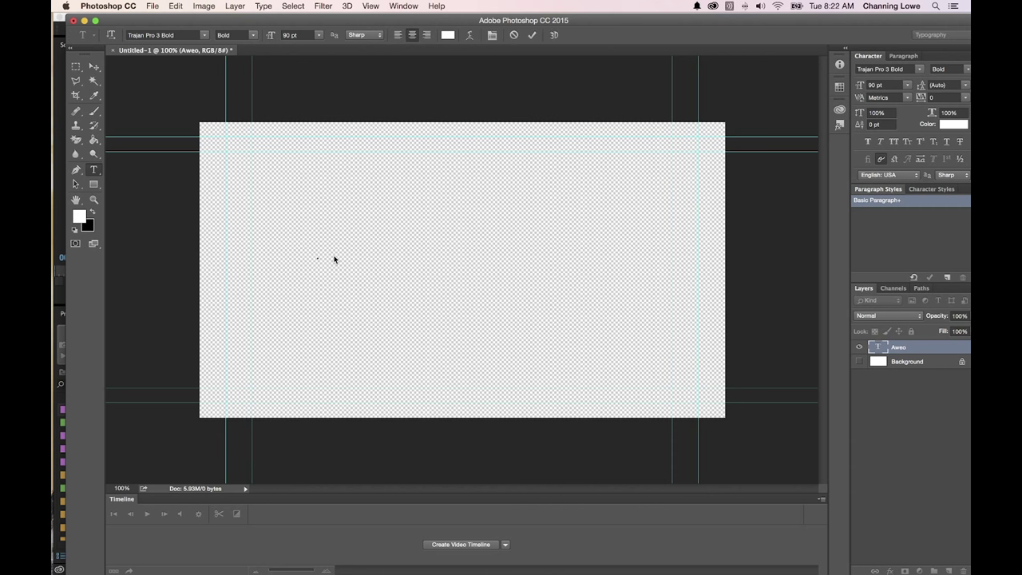
type("Aw")
key("BackSpace")
key("BackSpace")
type("An Aweso")
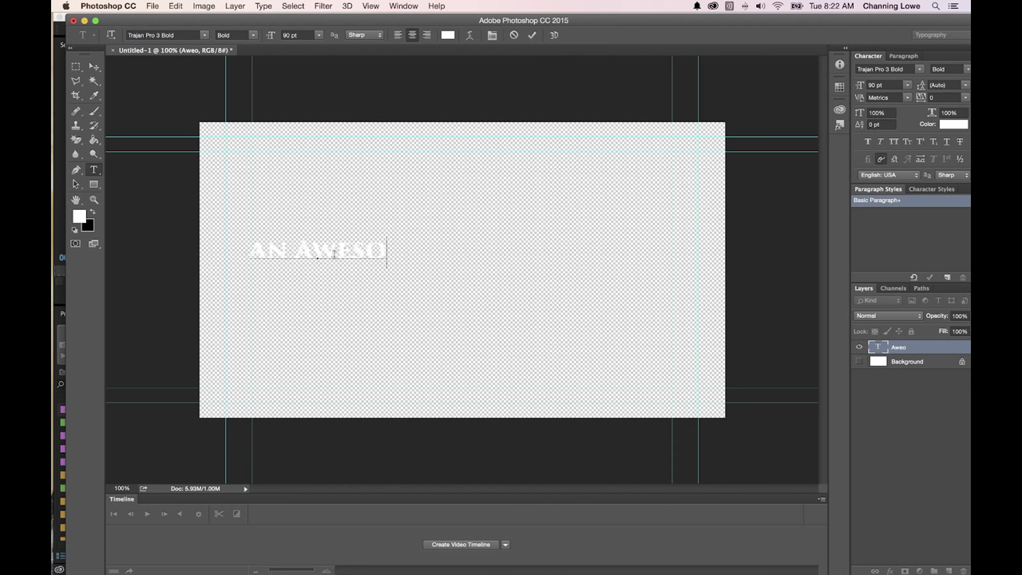
type("me")
key("BackSpace")
key("BackSpace")
key("BackSpace")
key("BackSpace")
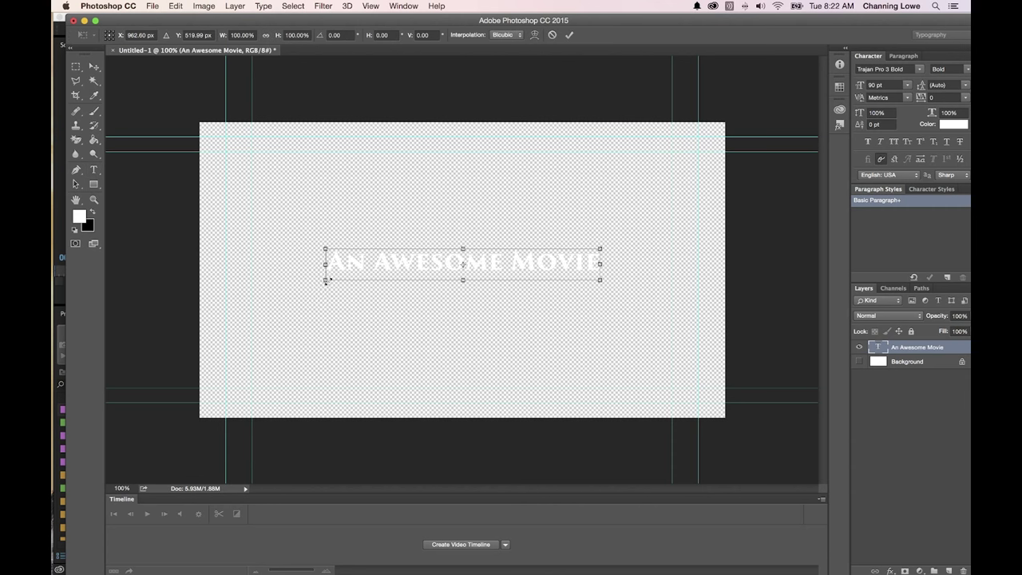
left_click_drag(325, 281, 247, 312)
key("Return")
Apply Bevel & Emboss and Drop Shadow layer styles to the "An Awesome Movie" text layer
right_click(904, 346)
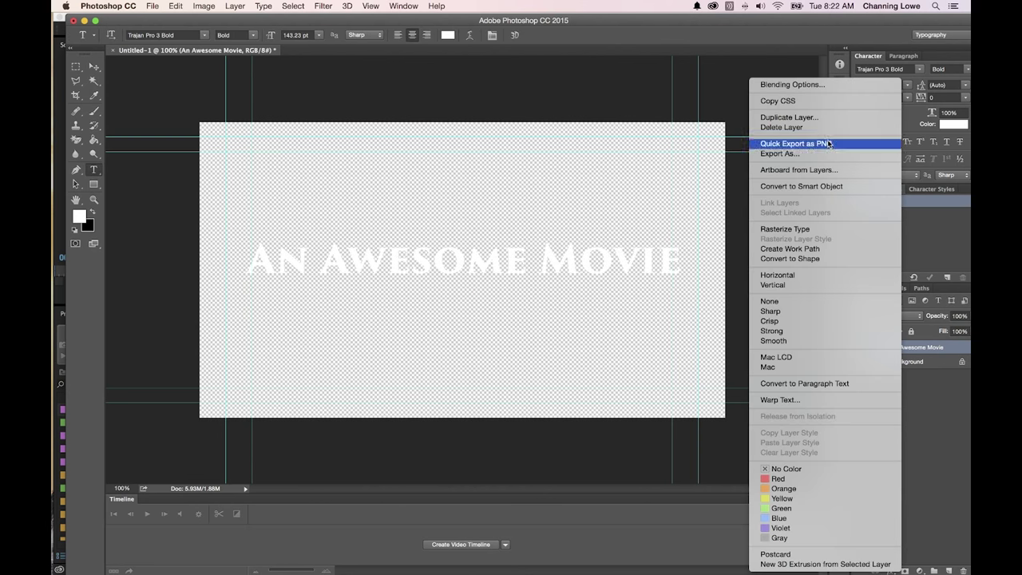
key("Escape")
right_click(875, 346)
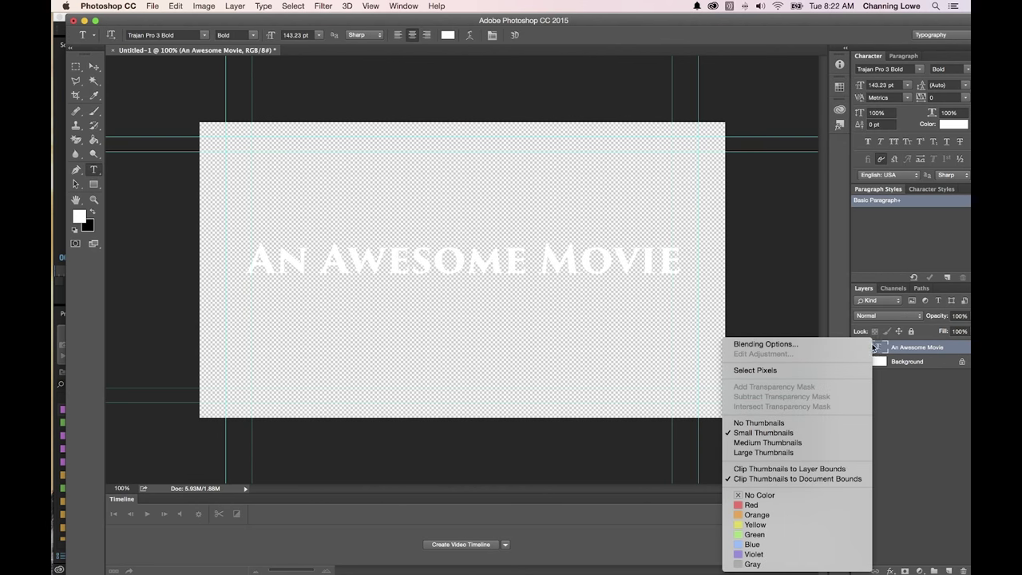
left_click(765, 344)
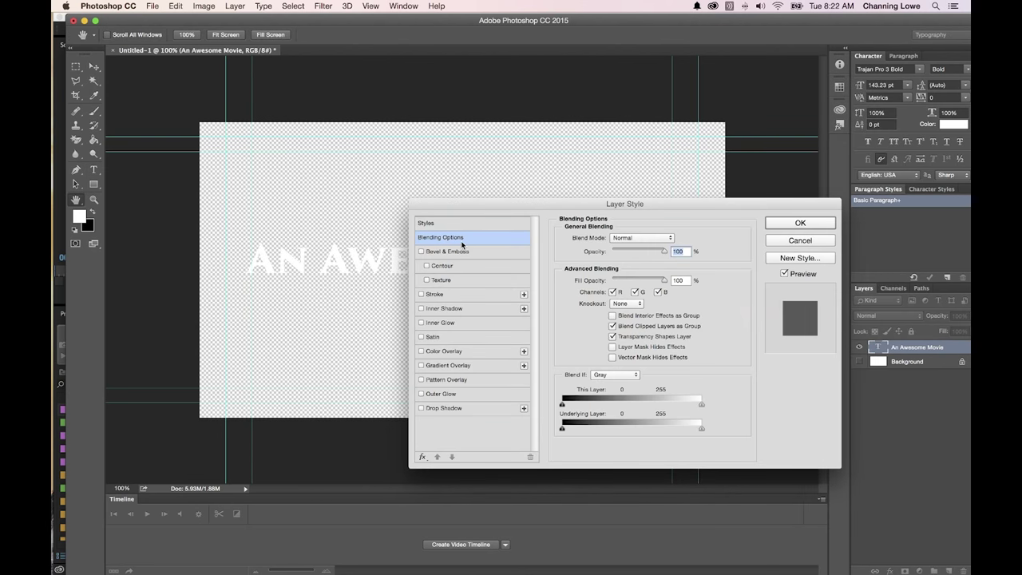
left_click(457, 255)
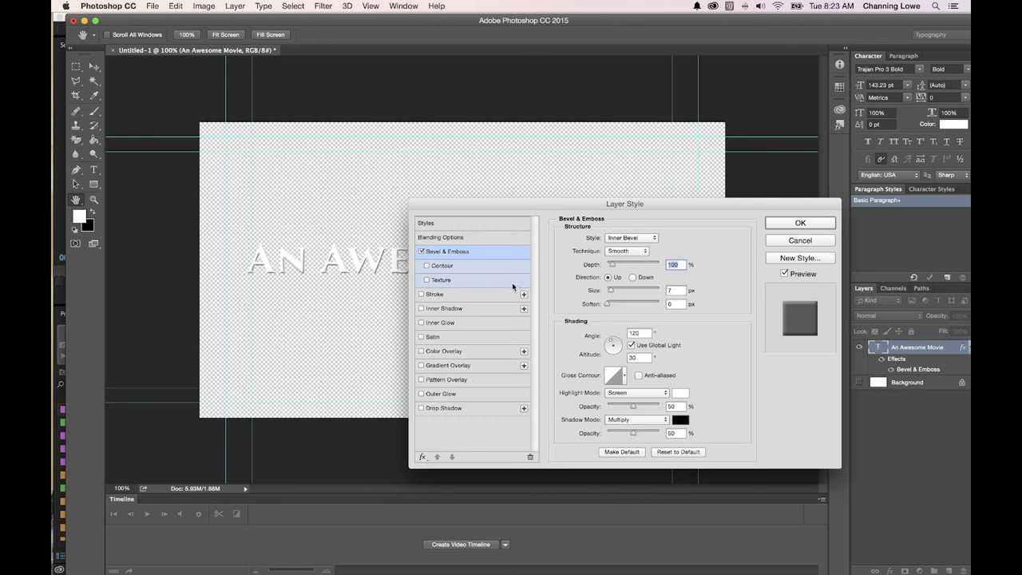
left_click_drag(562, 206, 612, 202)
left_click(493, 404)
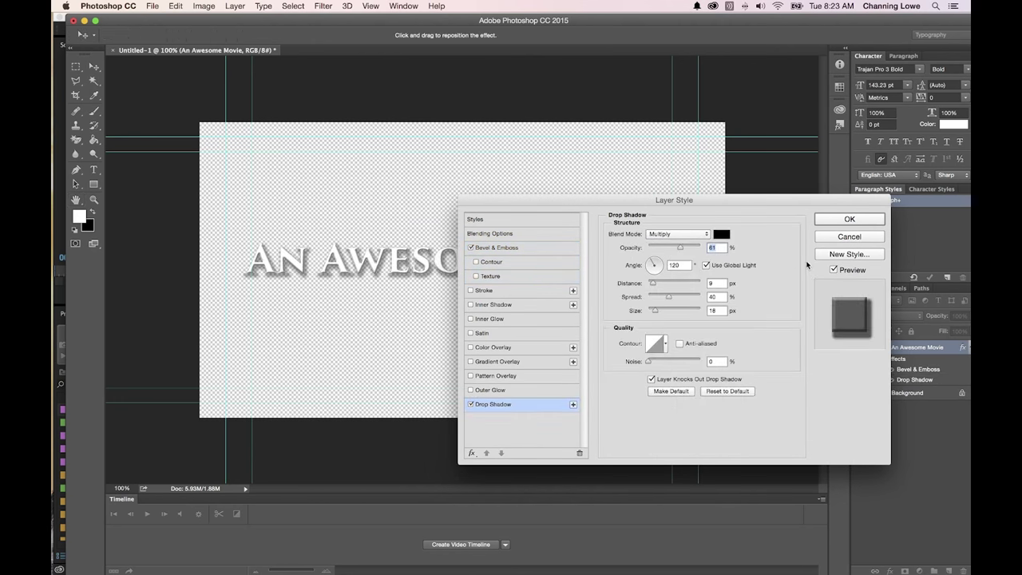
left_click(837, 223)
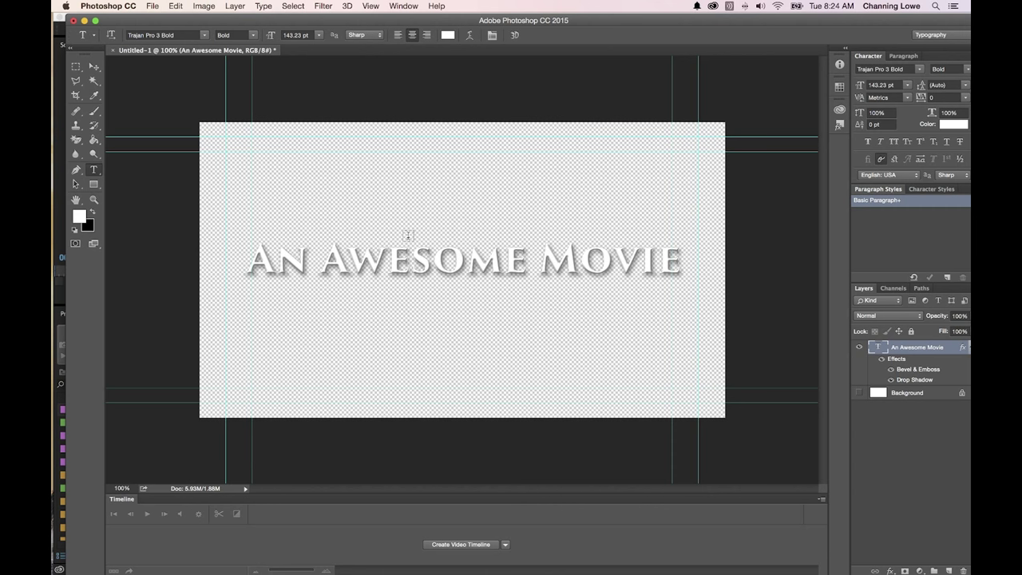
Paste the duck picture into the document and delete its white background areas using Magic Wand selections
left_click_drag(409, 241, 402, 241)
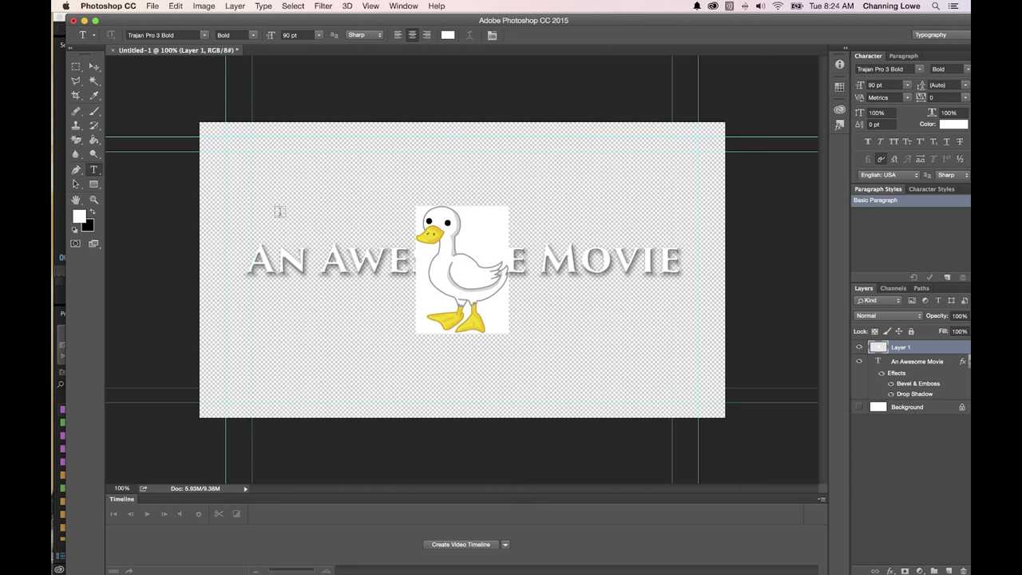
left_click(95, 81)
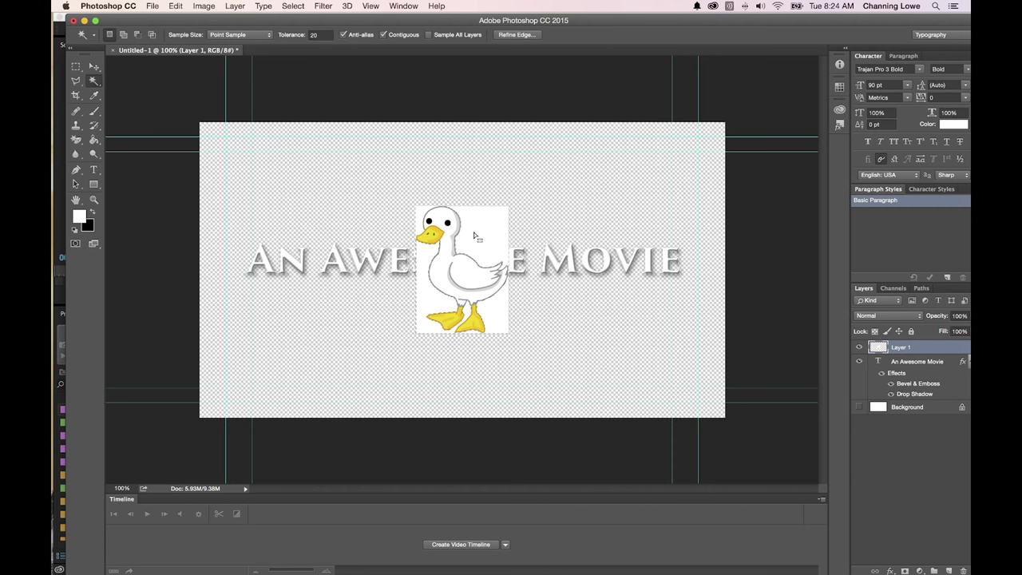
key("Delete")
key("super+d")
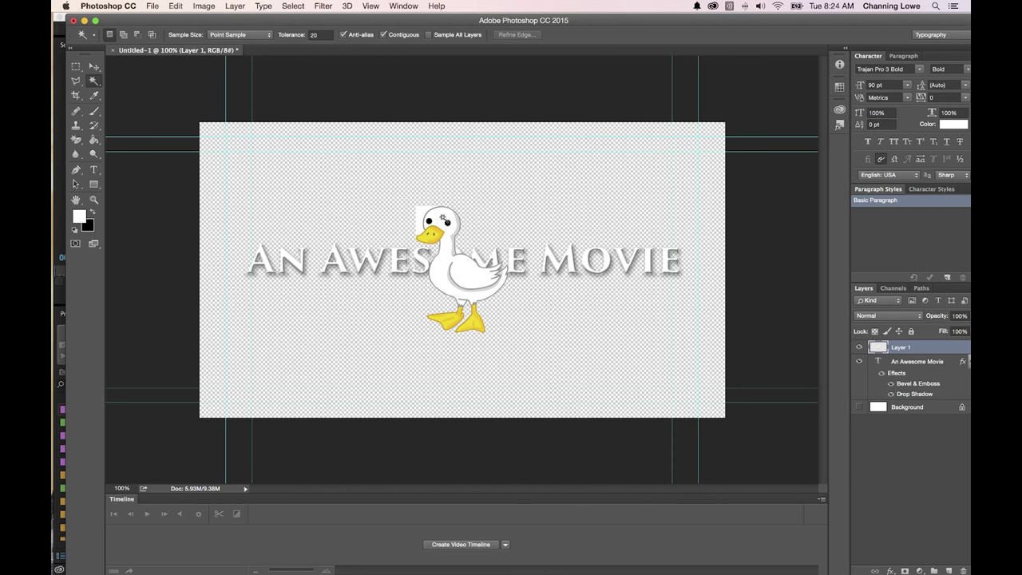
left_click(421, 212)
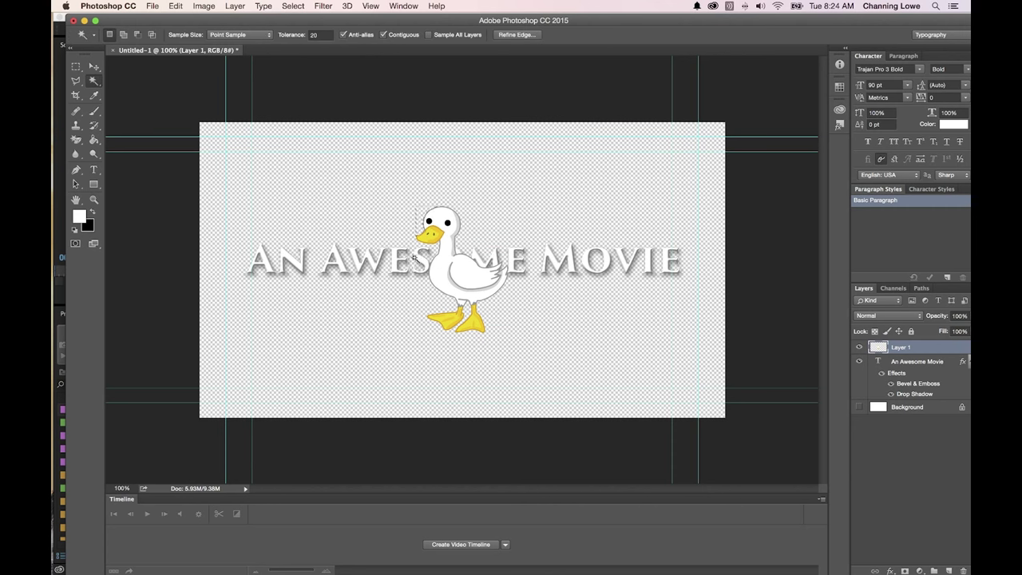
Shift the duck toward the start of the title and place its layer beneath the "An Awesome Movie" text layer
left_click(94, 67)
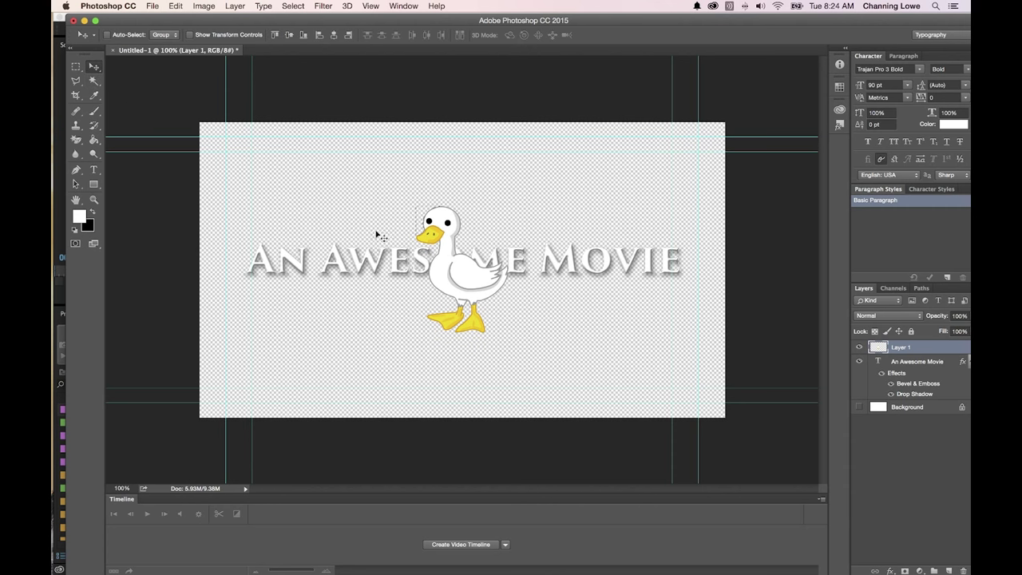
left_click_drag(434, 247, 388, 252)
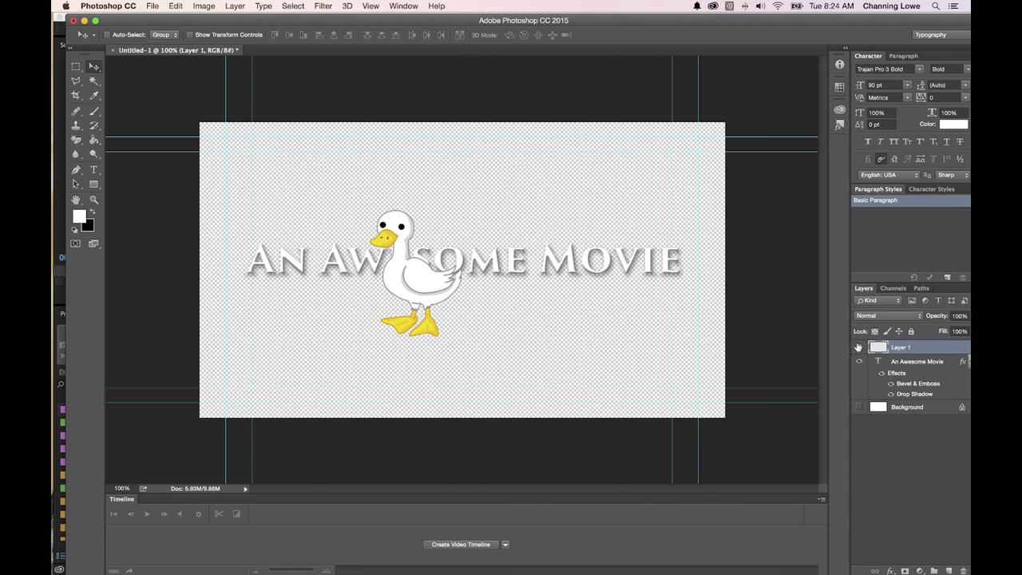
left_click_drag(882, 384, 877, 403)
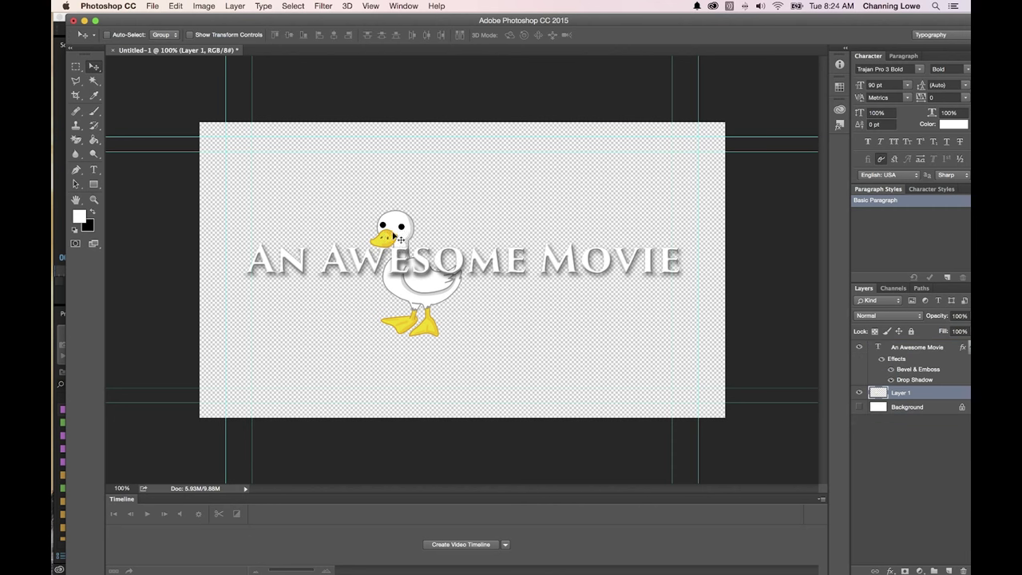
Scale the duck up to about 177% and position it behind the word "Movie"
left_click_drag(390, 227, 308, 224)
key("ctrl+t")
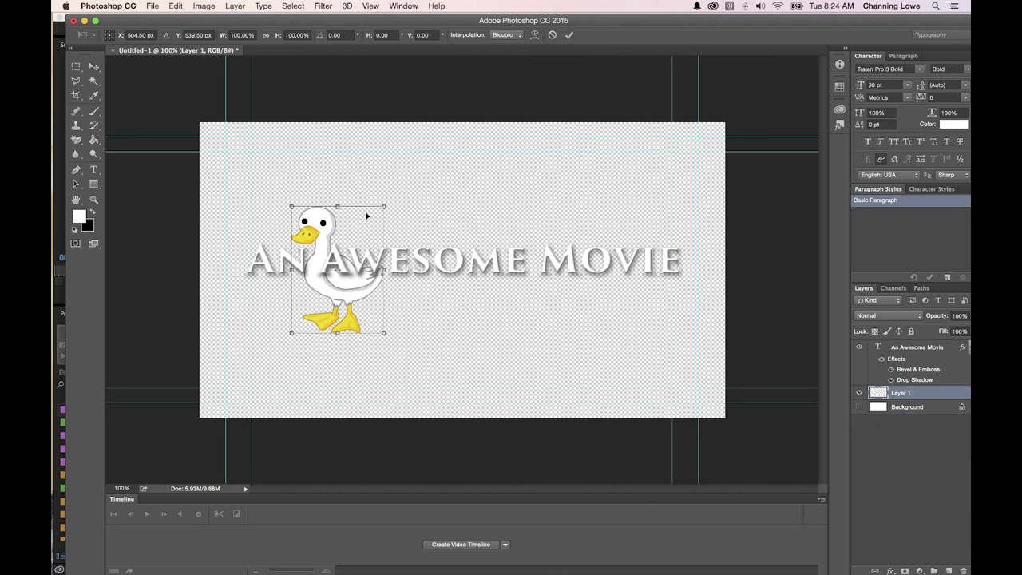
left_click_drag(381, 207, 448, 183)
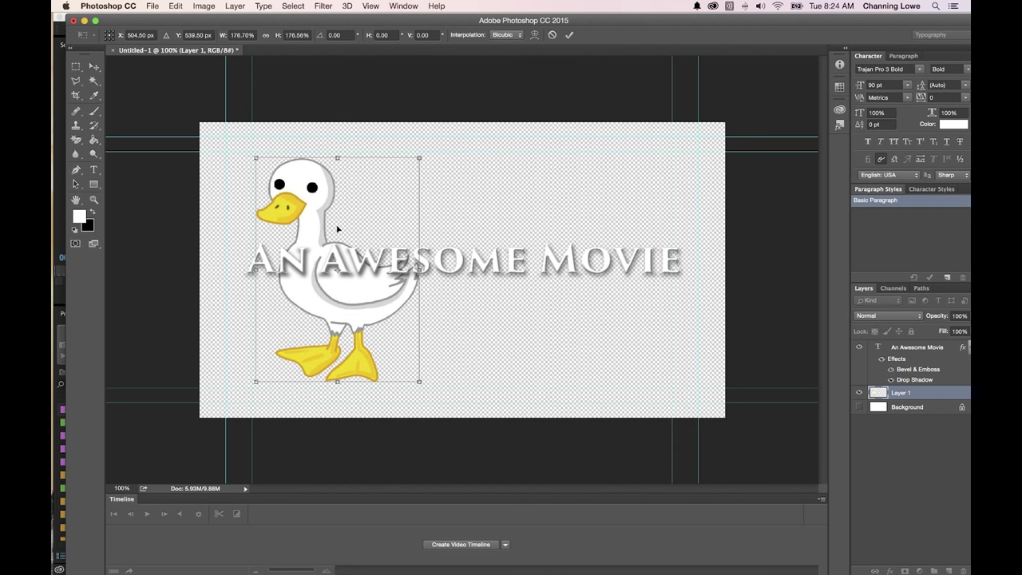
left_click_drag(338, 226, 582, 228)
key("Return")
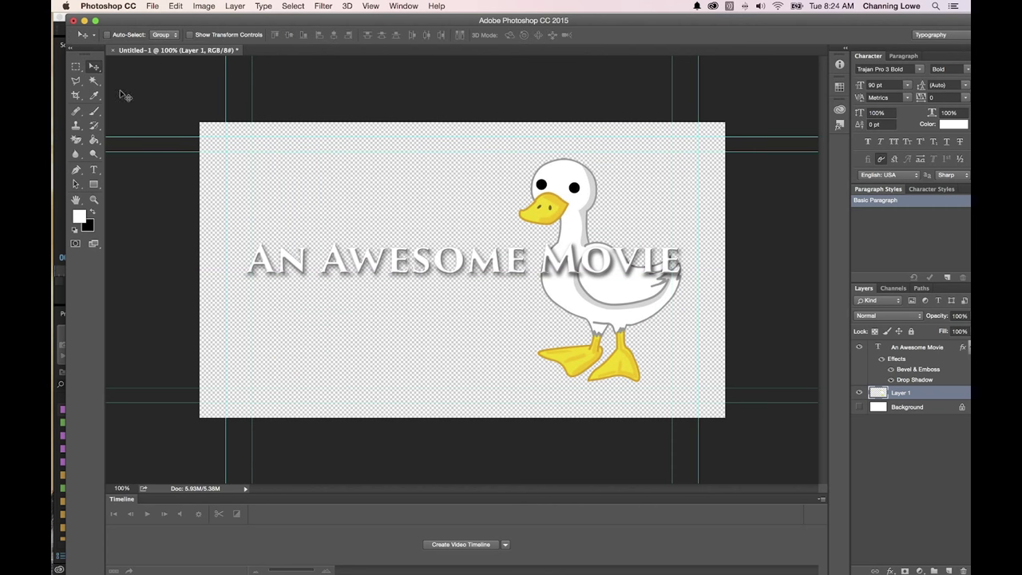
Save the document to the Desktop as End Title in Photoshop format with layers and Maximize Compatibility
left_click(151, 6)
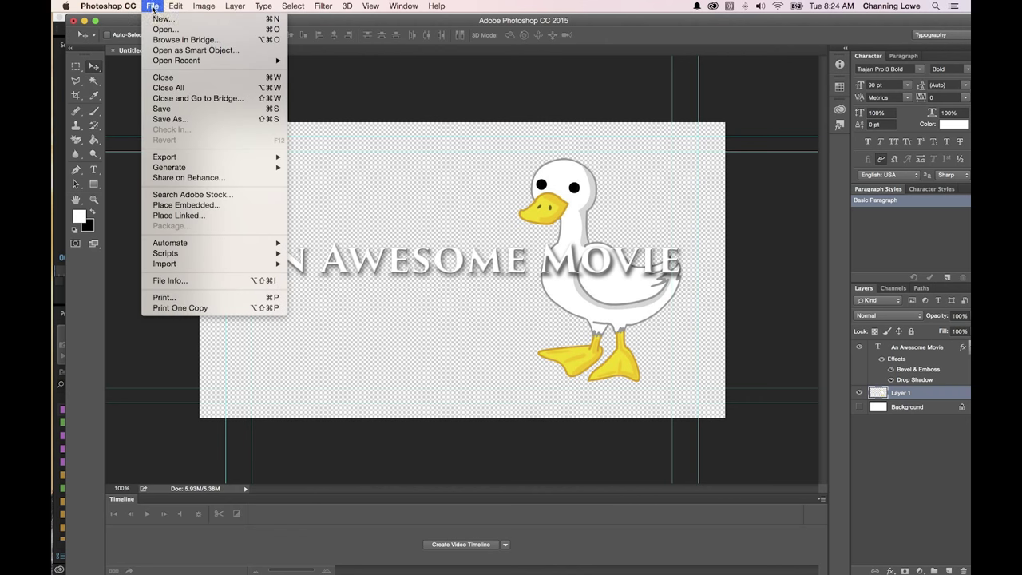
left_click(178, 112)
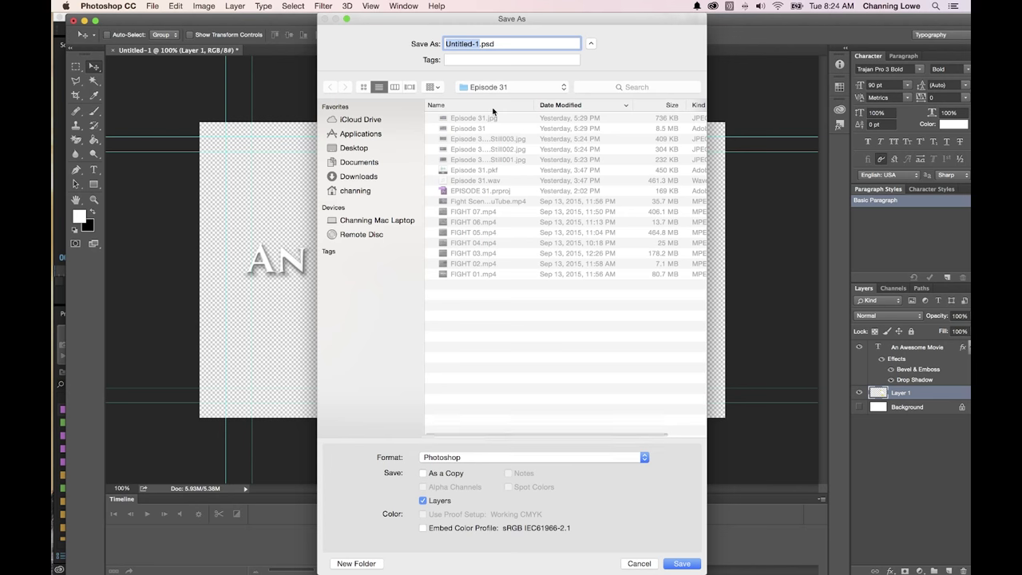
left_click(354, 148)
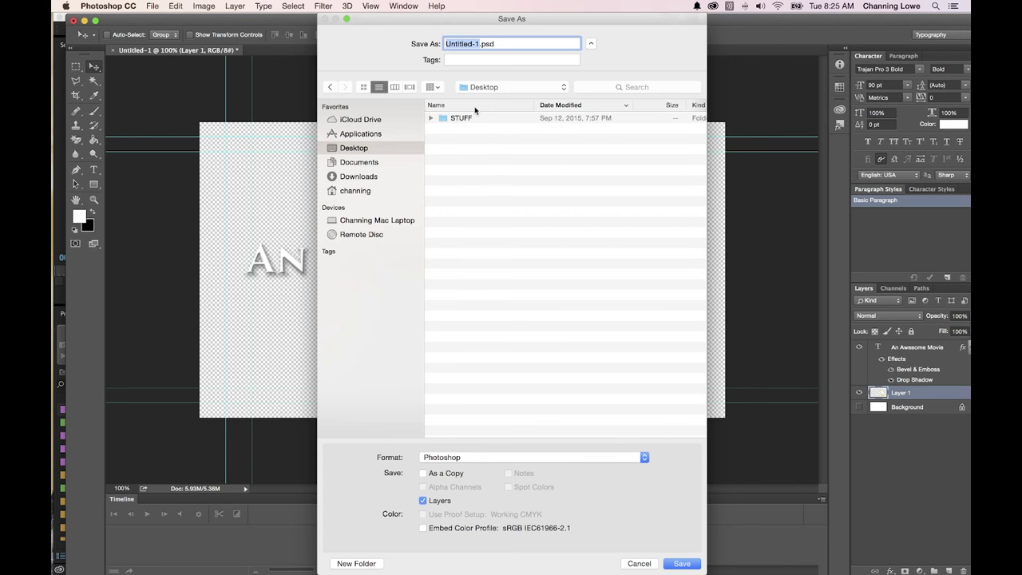
key("Return")
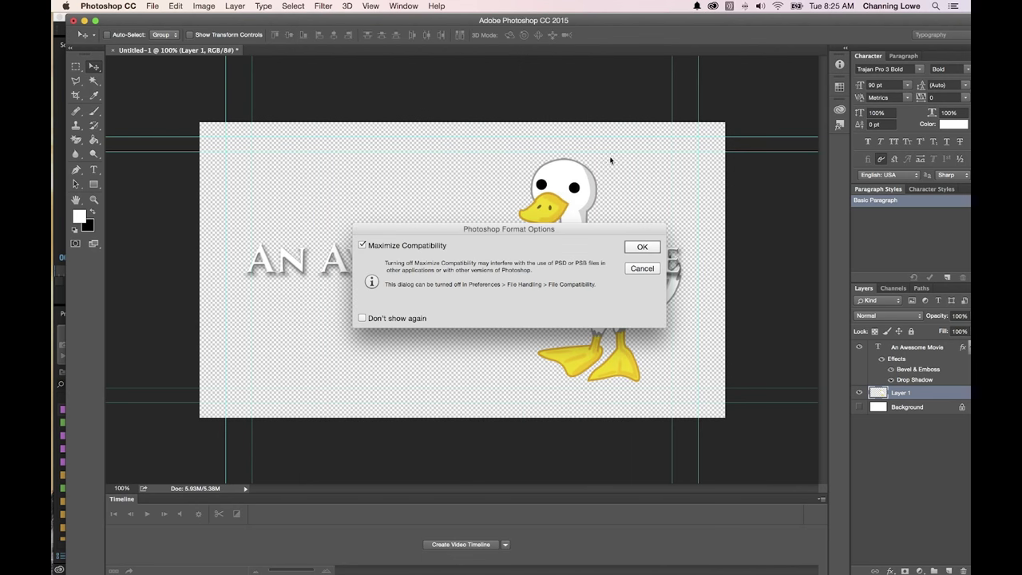
left_click(642, 247)
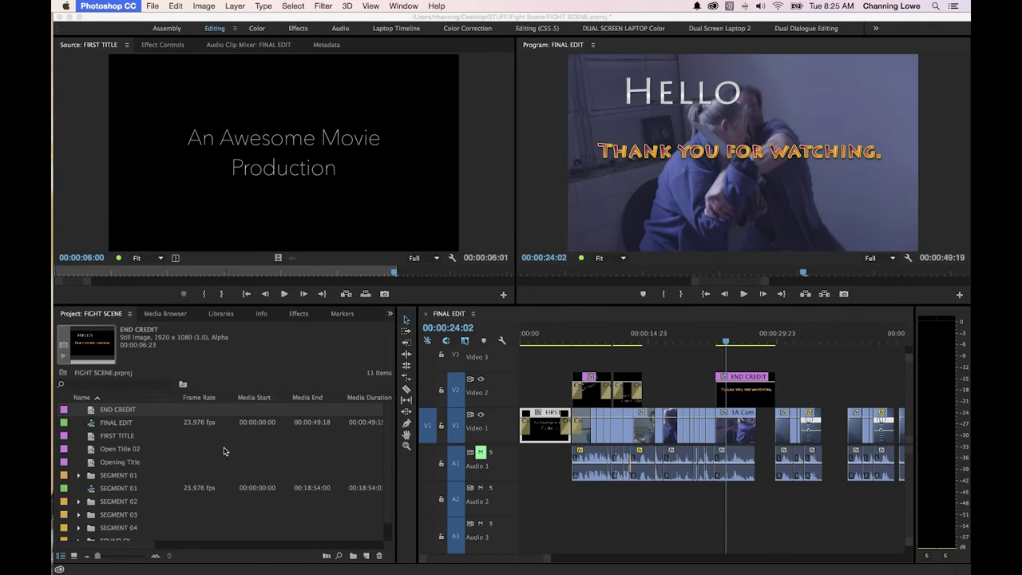
Switch to Premiere Pro and import End Title.psd with Merge All Layers
left_click(228, 445)
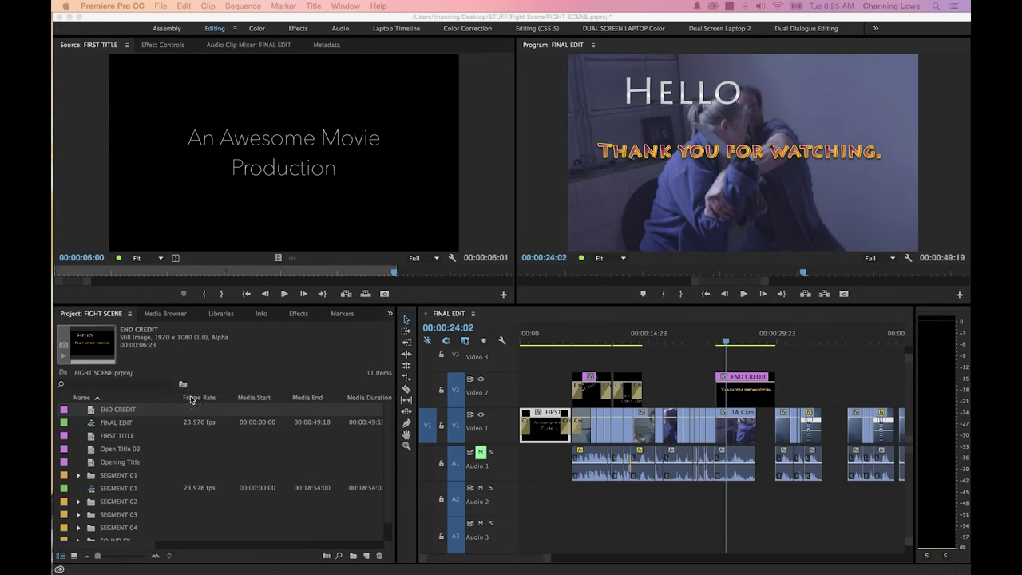
key("super+i")
double_click(352, 70)
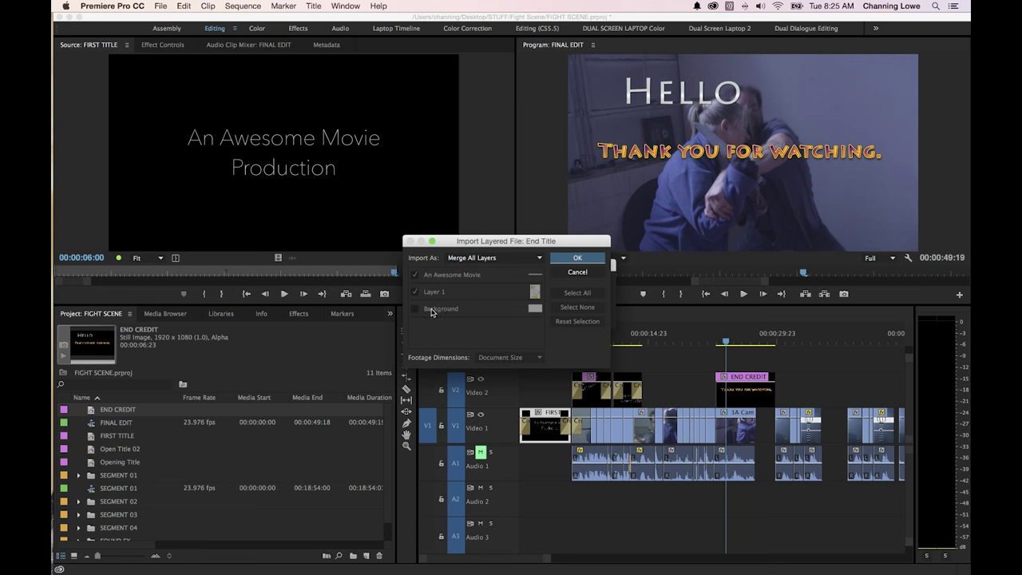
left_click(572, 258)
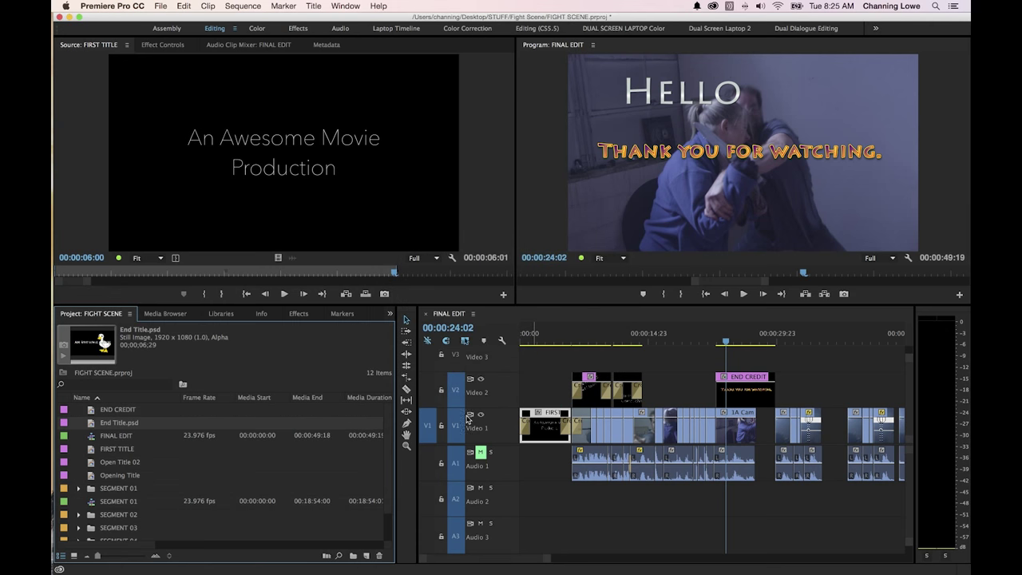
Replace the END CREDIT clip on Video 2 with End Title.psd above the last shots of the fight
left_click(436, 411)
key("Delete")
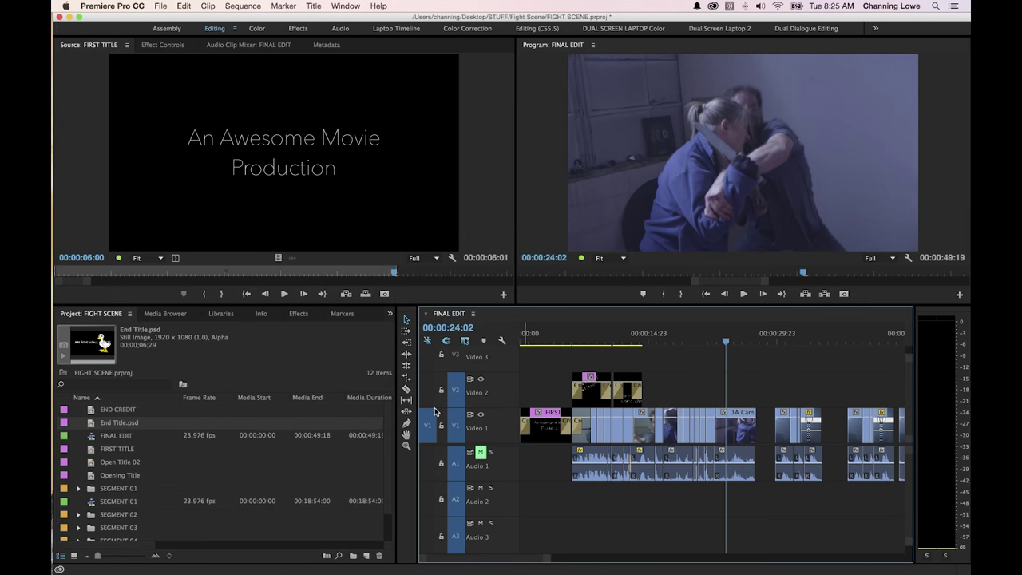
left_click_drag(119, 422, 699, 404)
Step forward frame by frame through the End Title.psd clip to examine the title over the footage
key("Right")
key("Right")
key("Right")
key("Right")
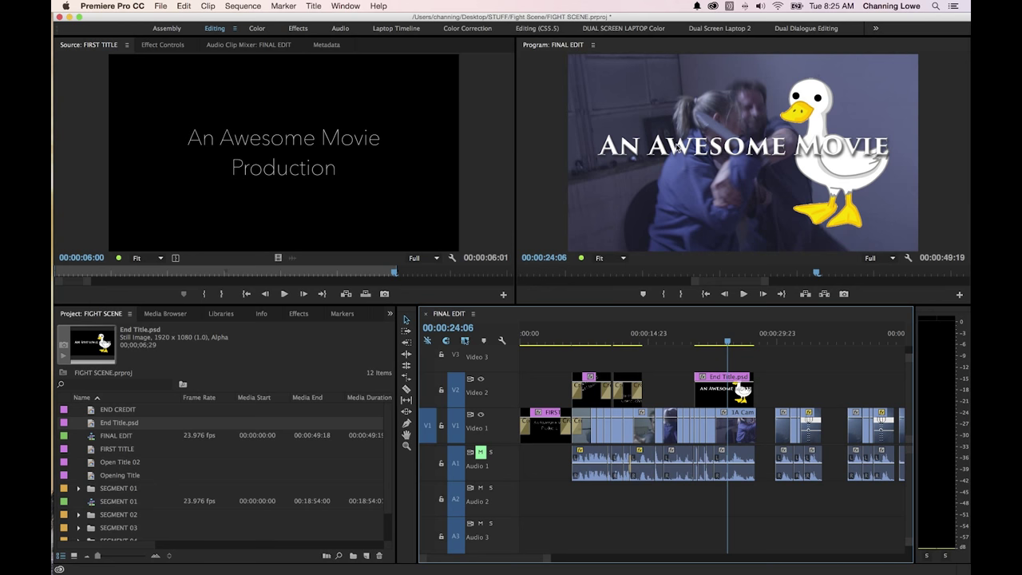
key("Right")
key("Right")
key("Right")
key("Right")
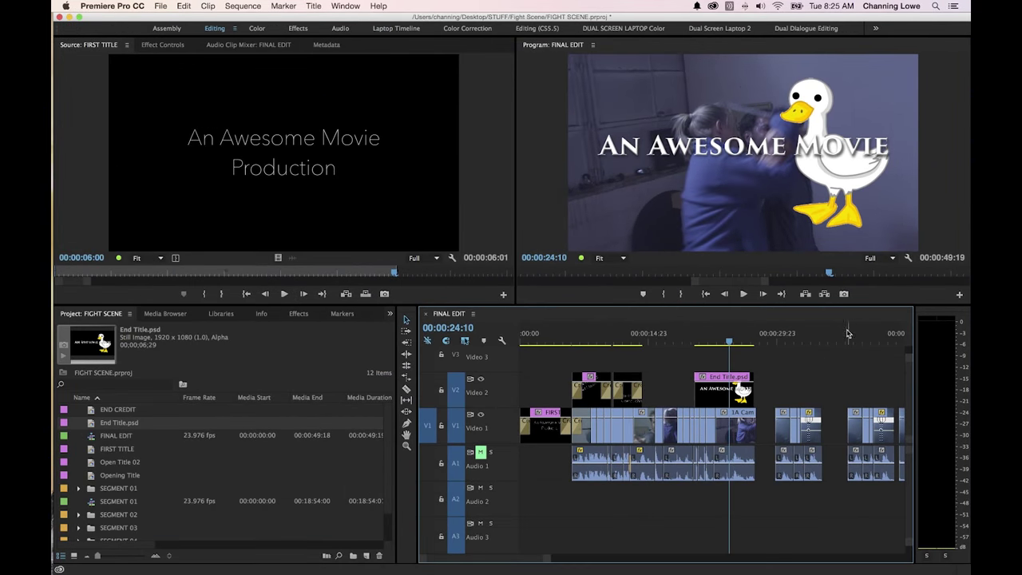
Add fade transitions to both ends of the End Title.psd clip and play it back
left_click(725, 379)
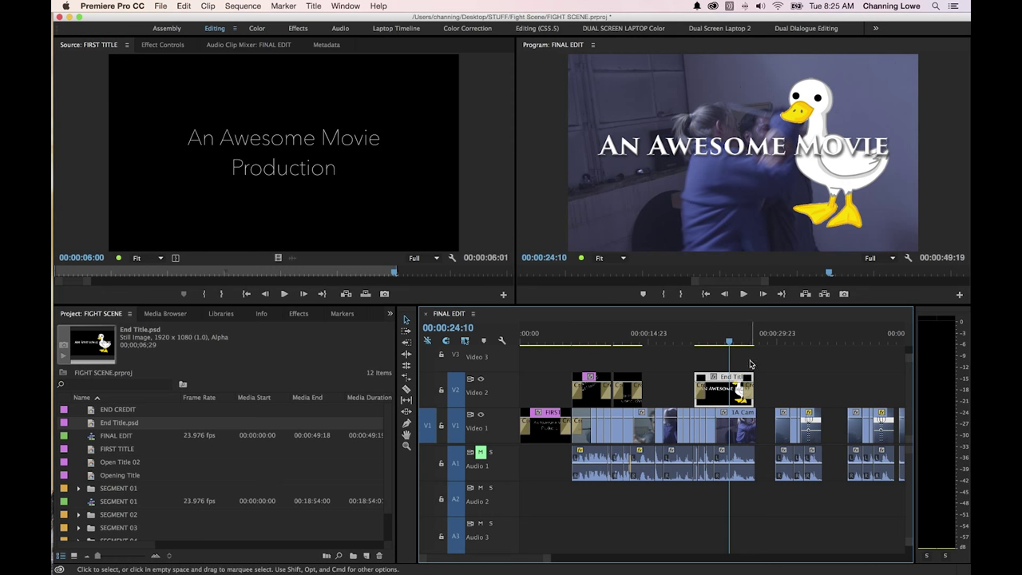
left_click_drag(724, 343, 698, 344)
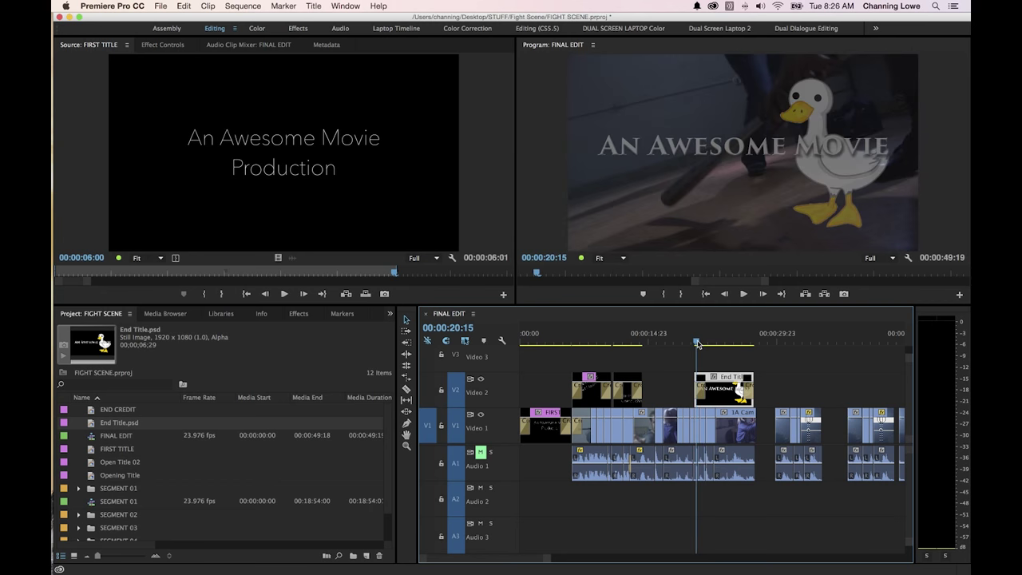
key("space")
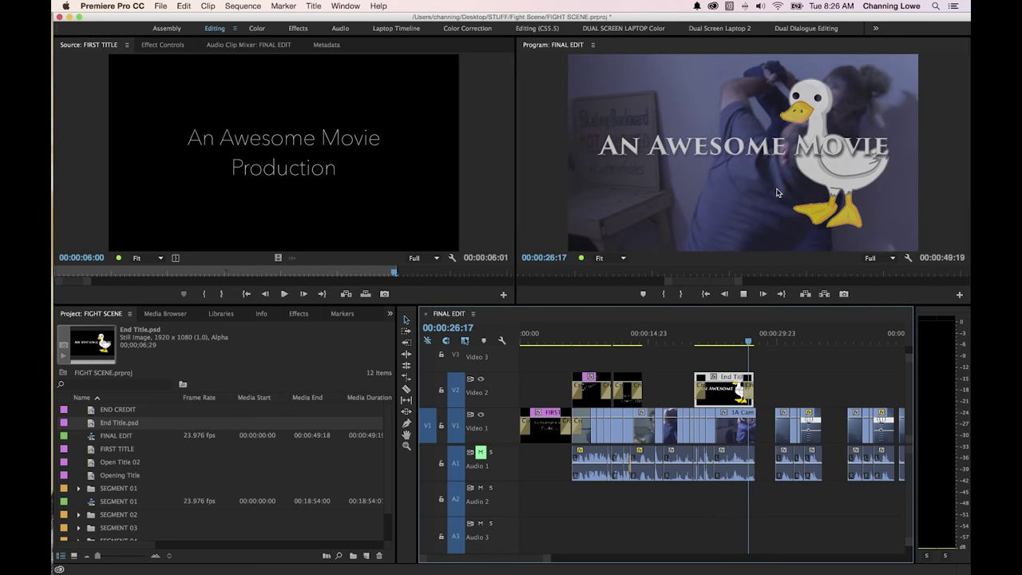
key("space")
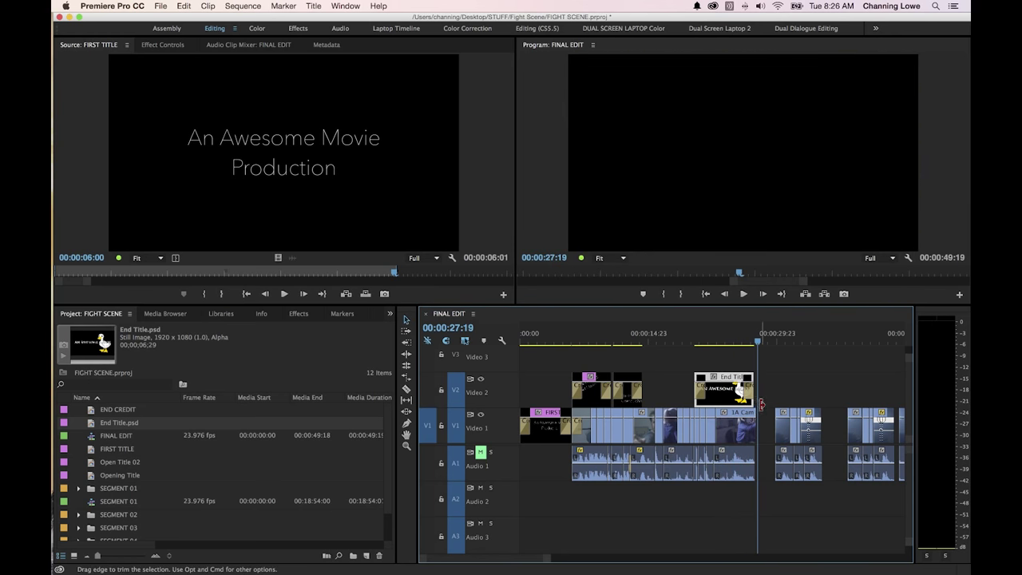
left_click(718, 340)
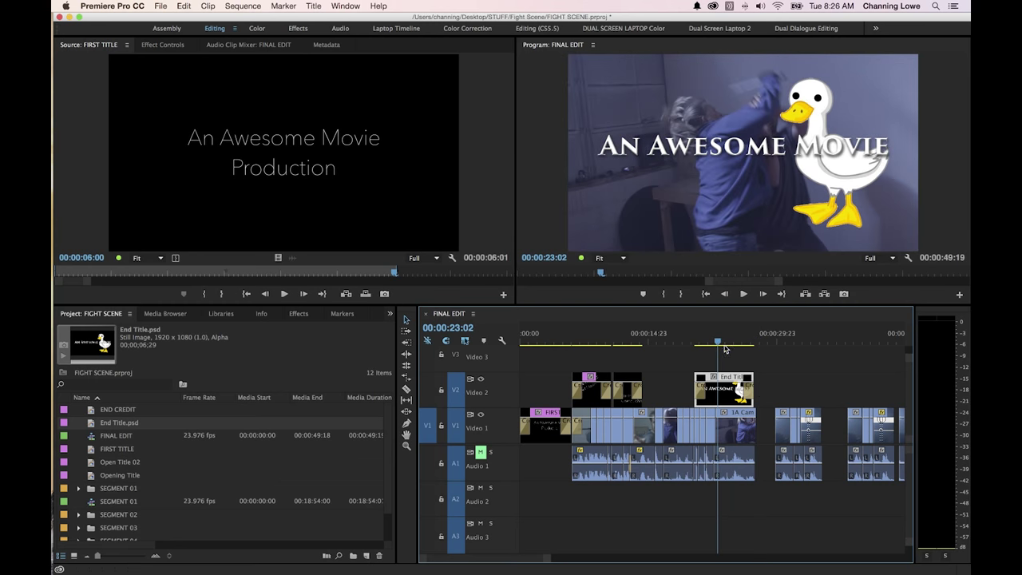
key("Right")
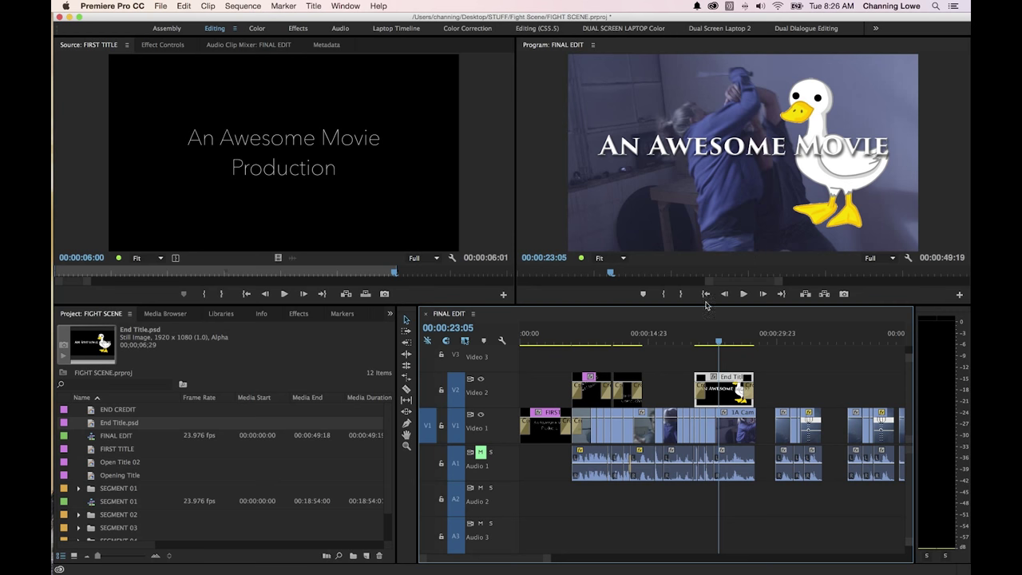
Move the playhead back to an earlier fight shot and create a new title named Scrolling Credits
left_click(681, 341)
left_click_drag(680, 342, 666, 342)
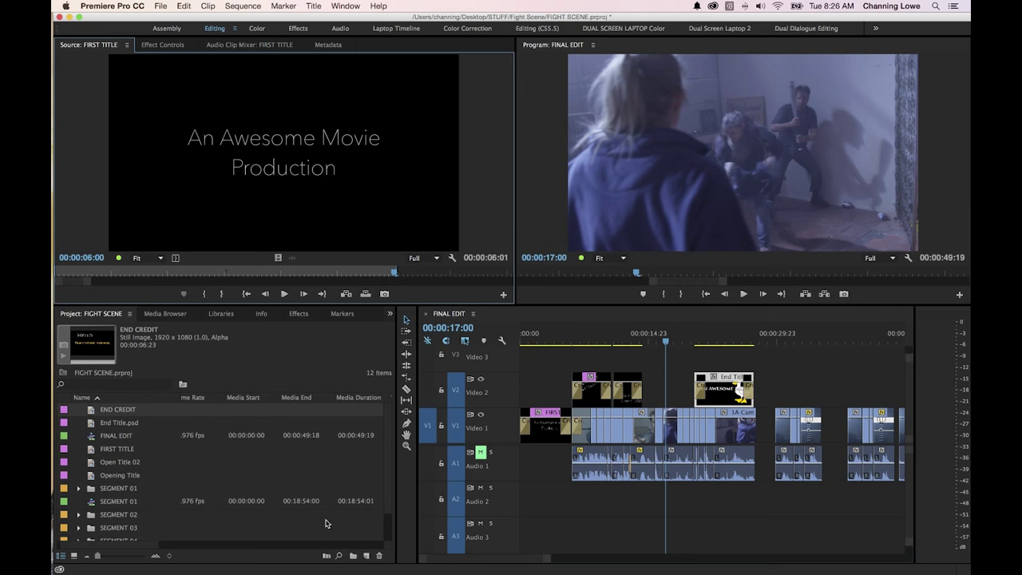
left_click(365, 555)
left_click(383, 491)
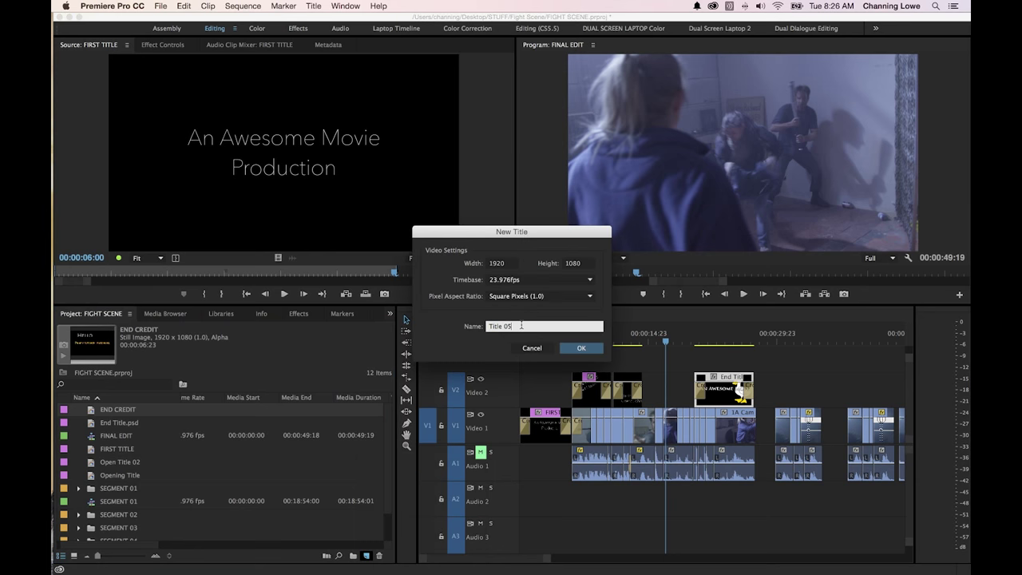
triple_click(521, 325)
type("Scrolling Credits")
key("Return")
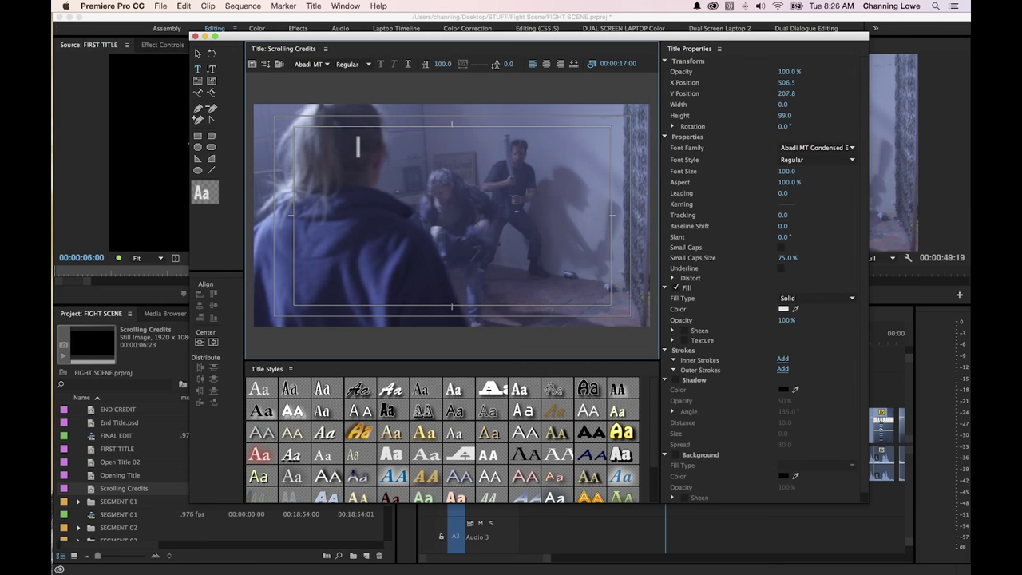
Paste the copied list of credit roles into the title and move the text block left to fit within the frame
key("super+v")
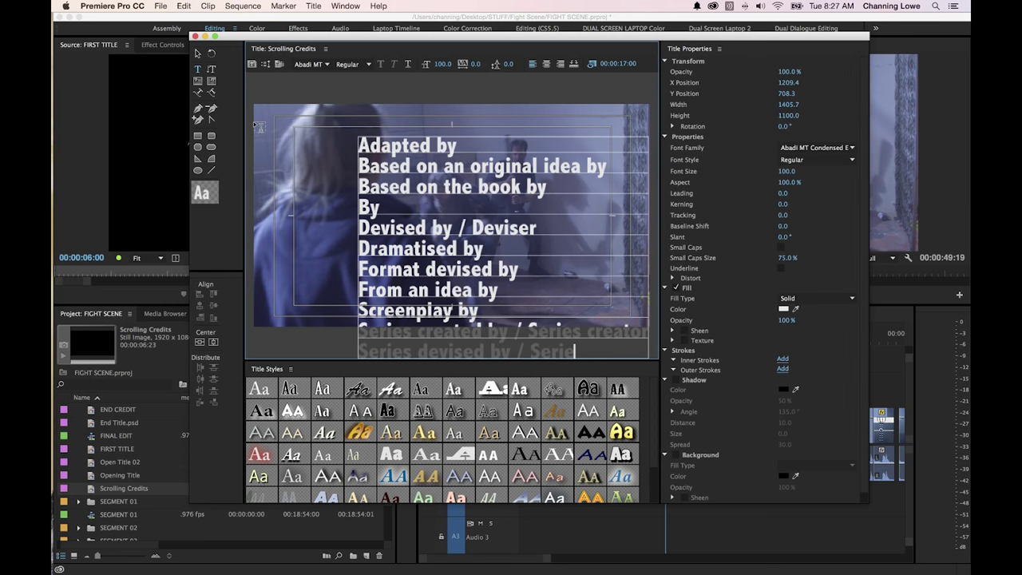
left_click(197, 53)
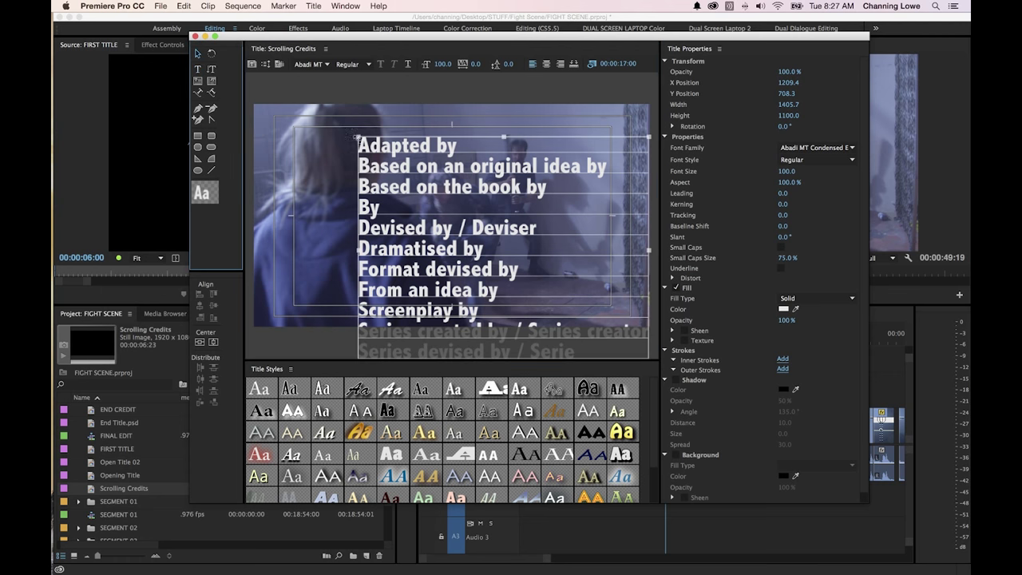
left_click_drag(413, 161, 358, 158)
Add a name after "Adapted by" and another below "Based on an original idea by", separating the credits with blank lines
double_click(419, 144)
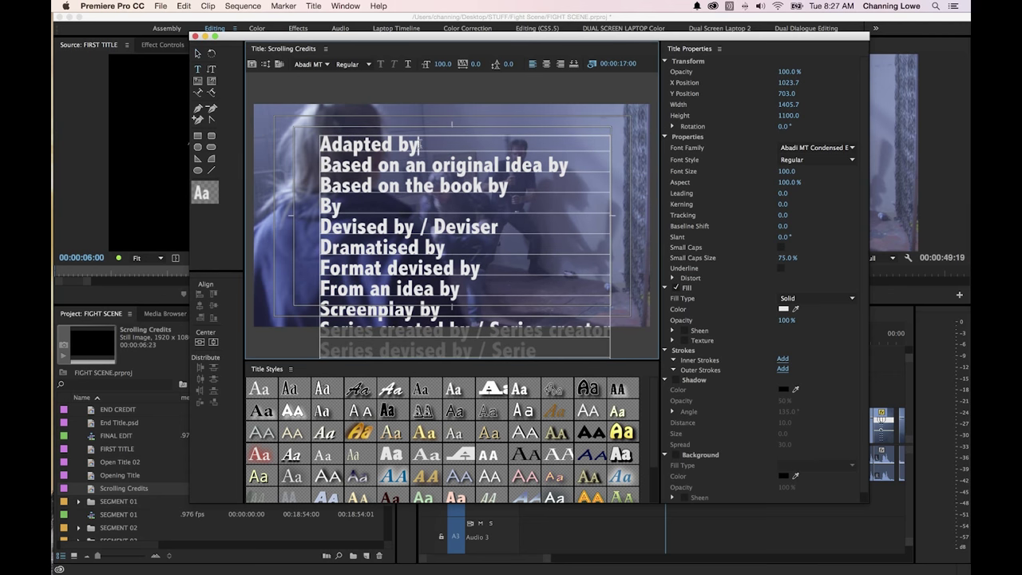
type("Chuck")
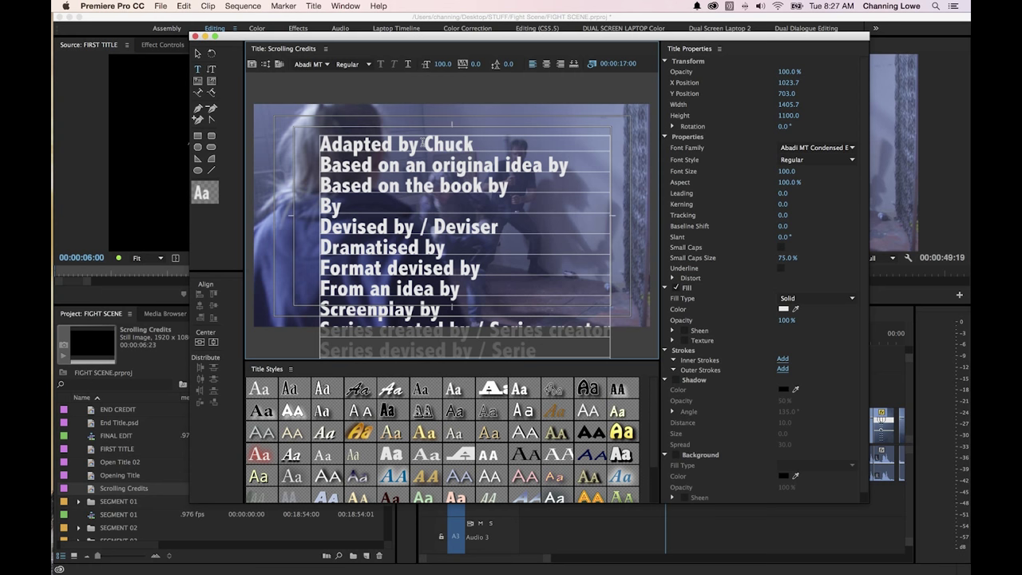
key("Down")
key("End")
key("Return")
type("Ted")
key("Return")
key("Up")
key("Up")
key("Up")
key("End")
key("Return")
key("Down")
key("Down")
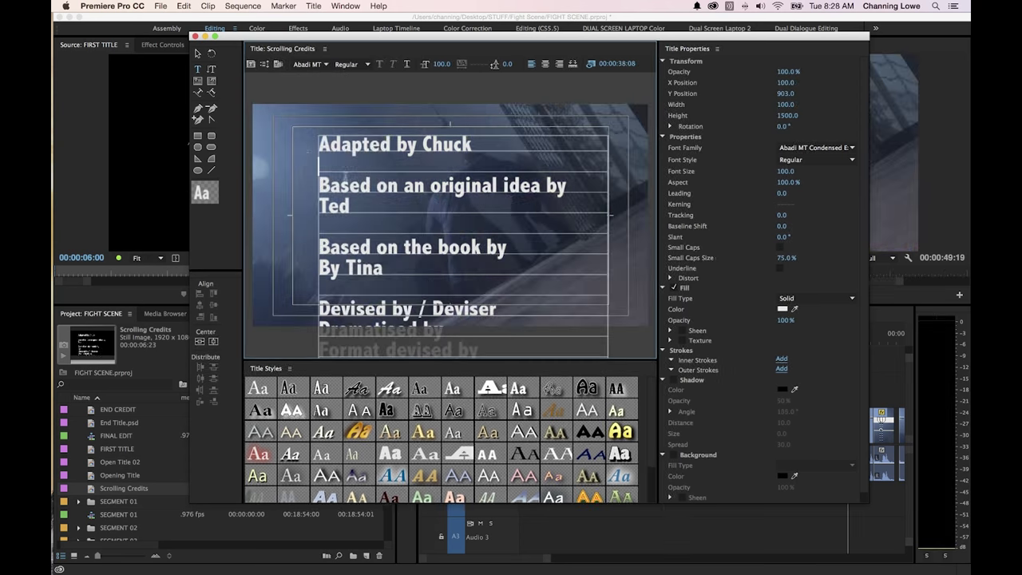
key("super+s")
Move the text block up and add names to the "Devised by / Deviser" and "Dramatised by" credits, separated by blank lines
left_click(197, 55)
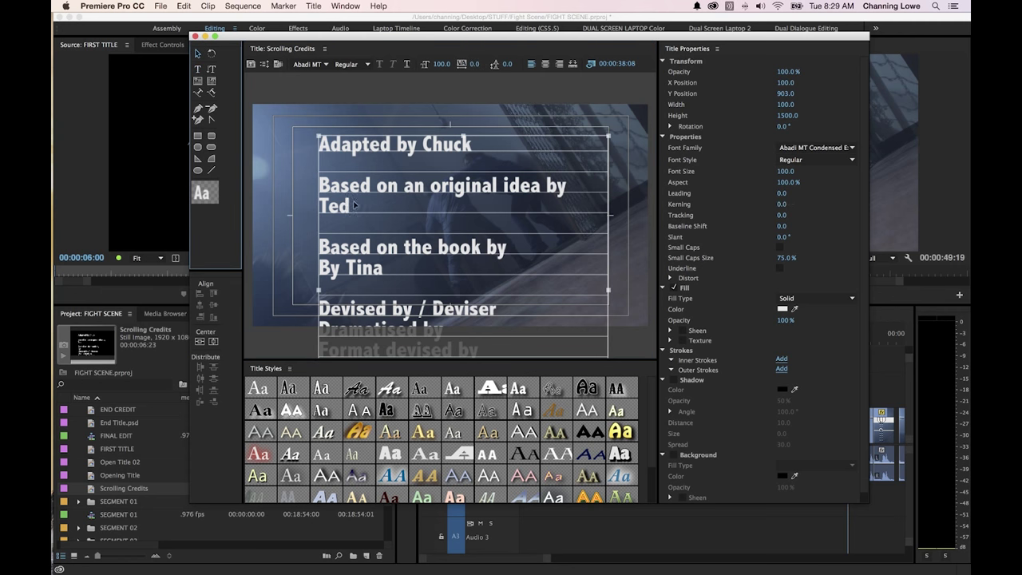
scroll(416, 218, "down", 8)
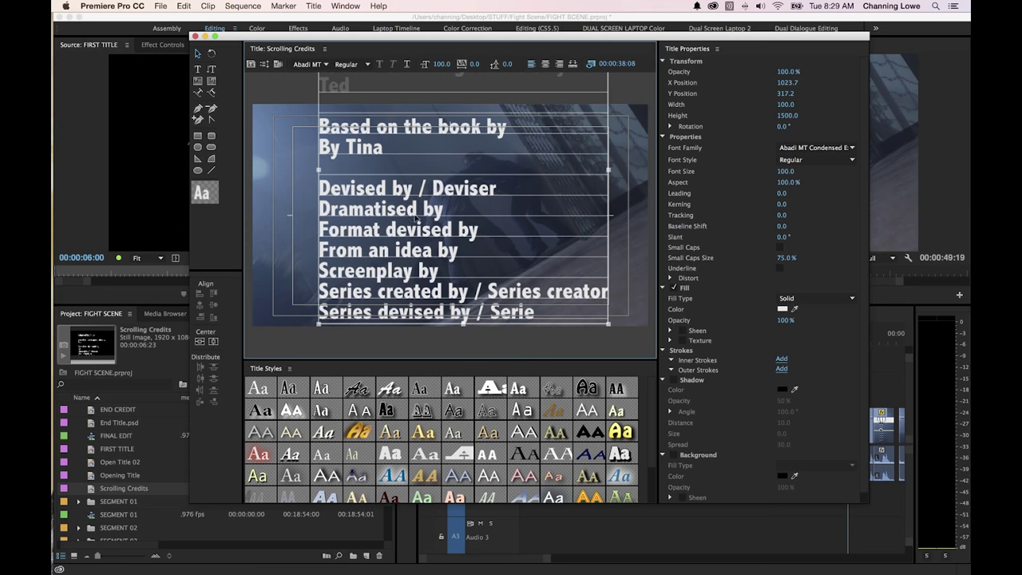
double_click(489, 189)
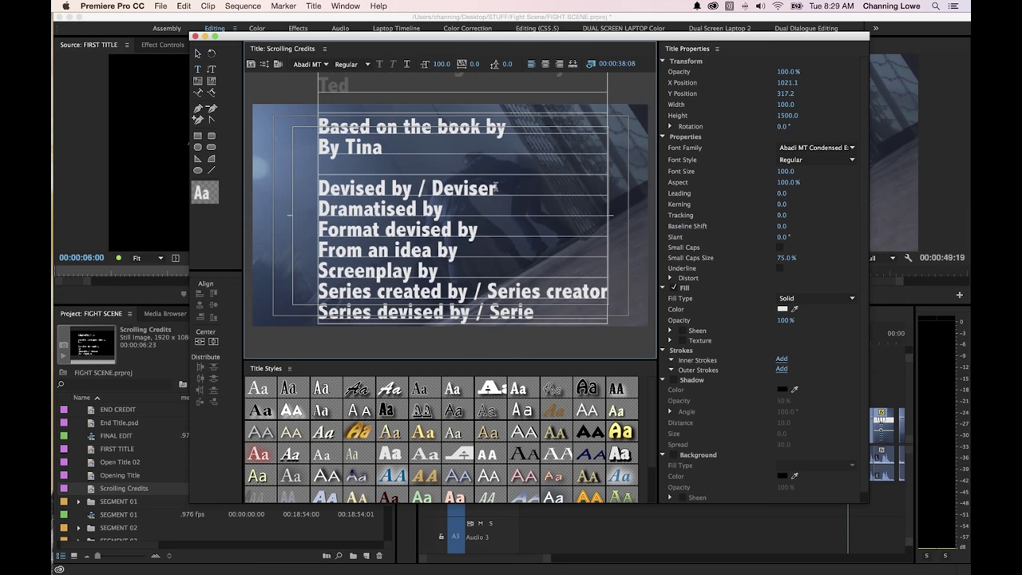
key("Return")
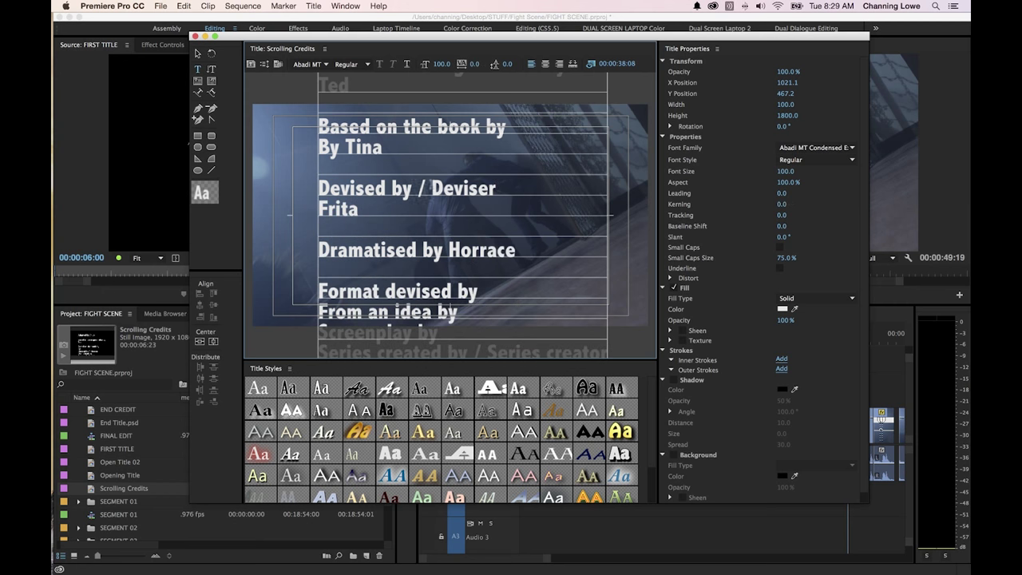
Change the font of all the credits text to Abadi MT Condensed Light
key("super+a")
left_click(815, 147)
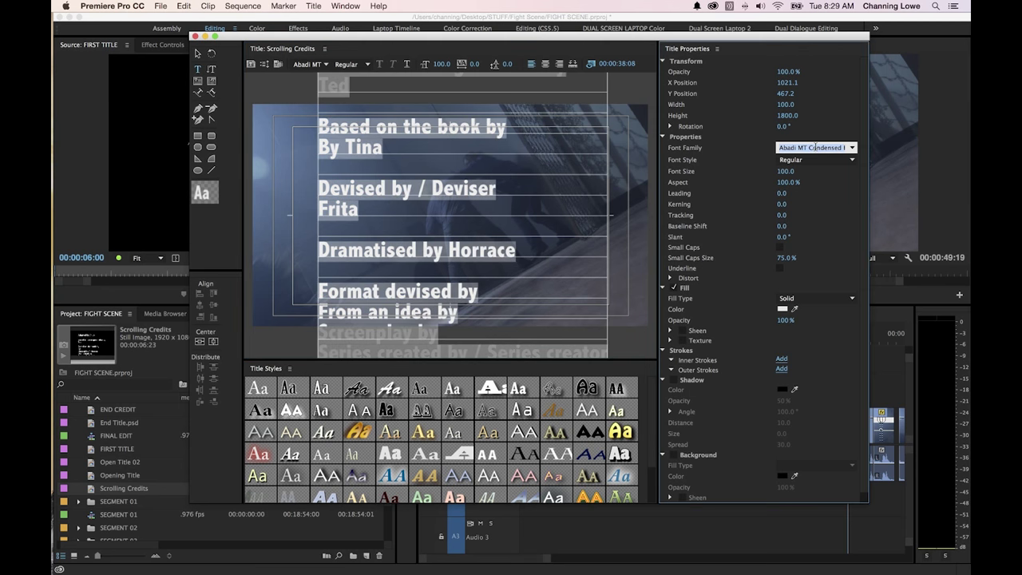
key("Down")
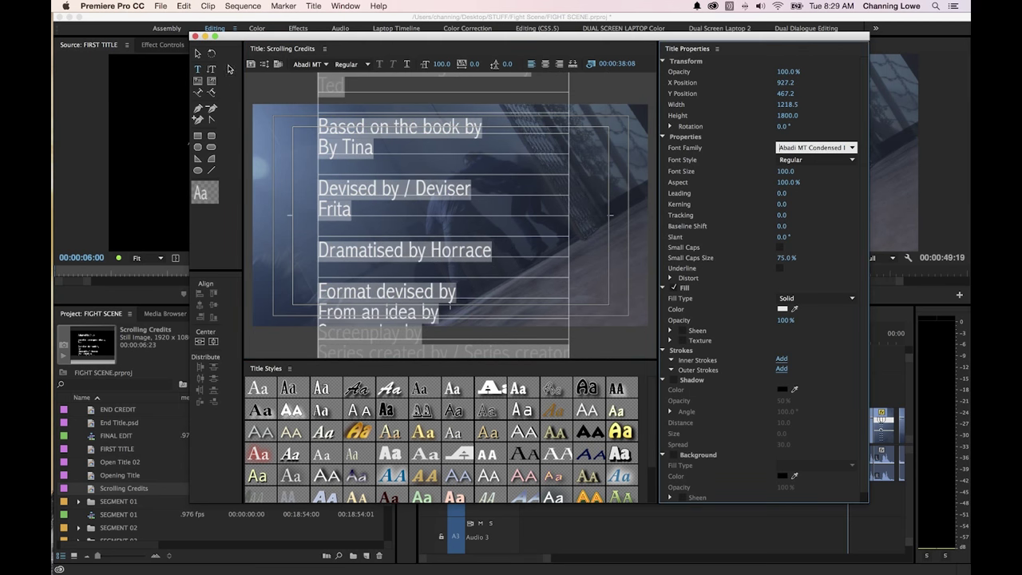
left_click(197, 53)
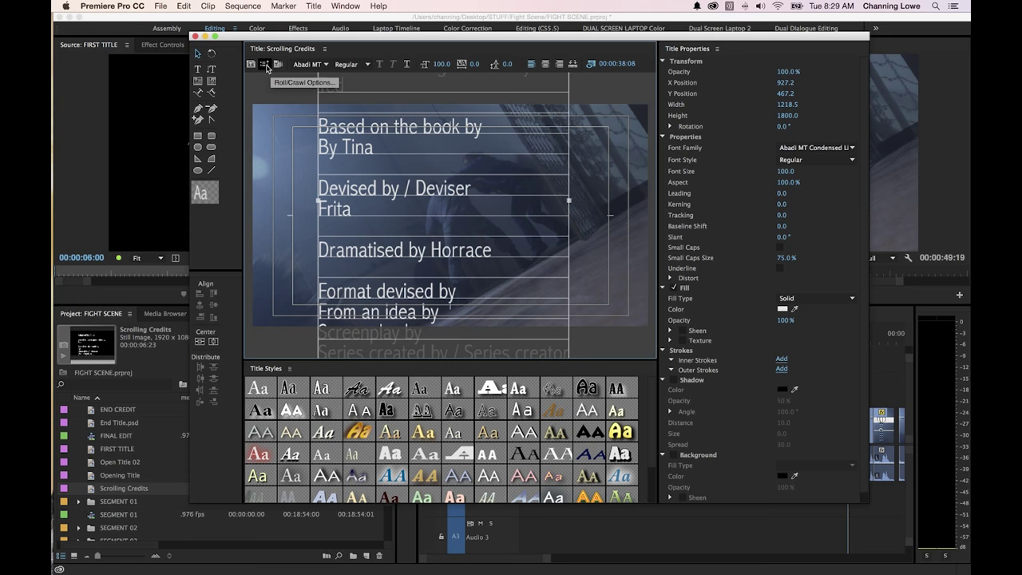
Set the Scrolling Credits title type to Roll with Start Off Screen enabled
left_click(264, 63)
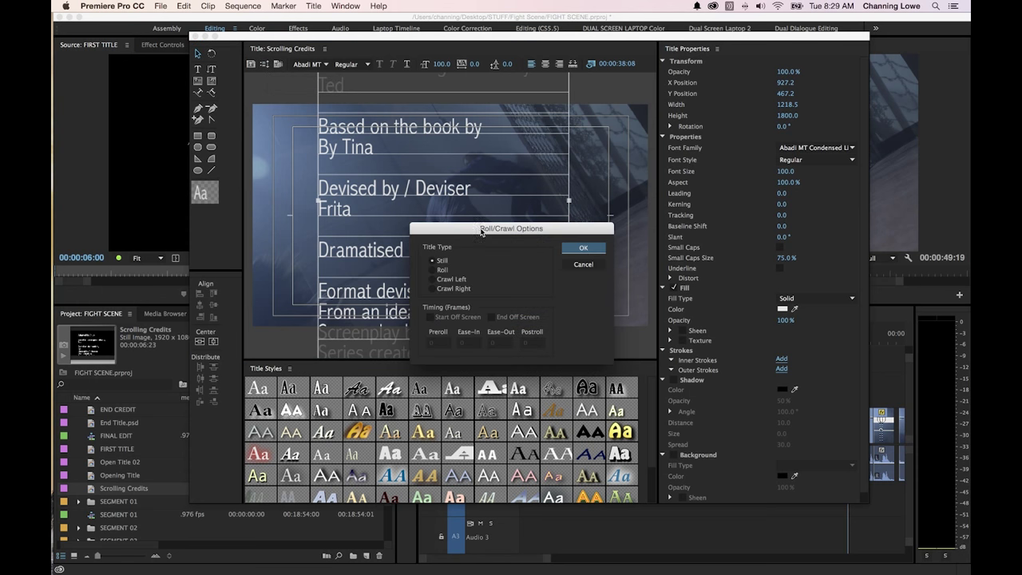
left_click_drag(482, 231, 450, 195)
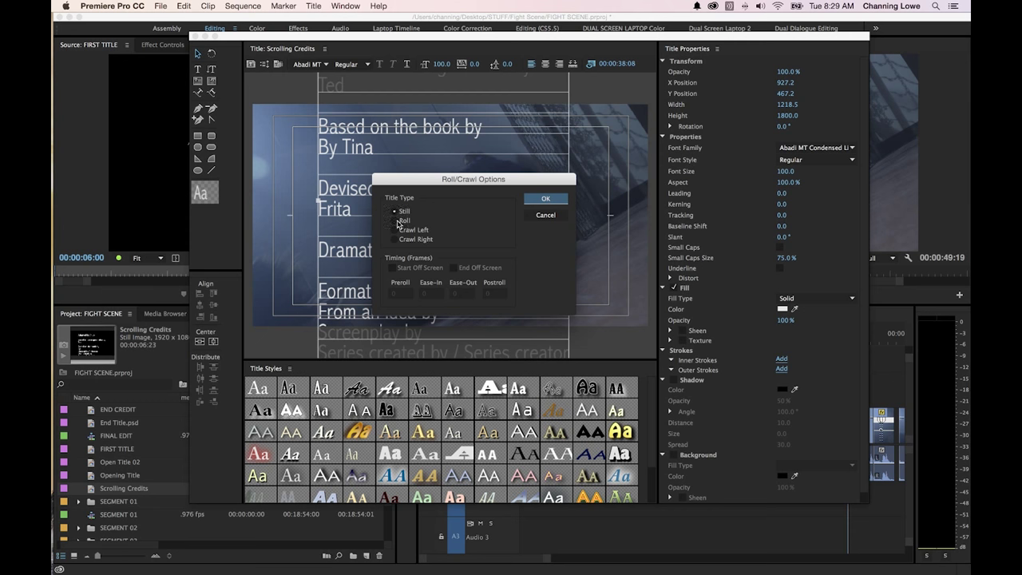
left_click(395, 221)
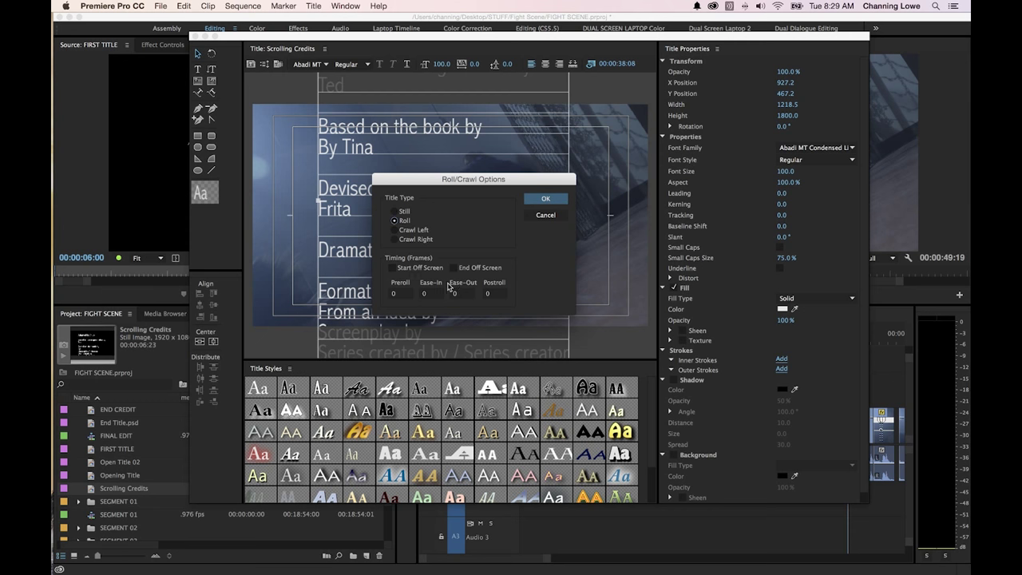
left_click(397, 294)
left_click(398, 273)
left_click(545, 199)
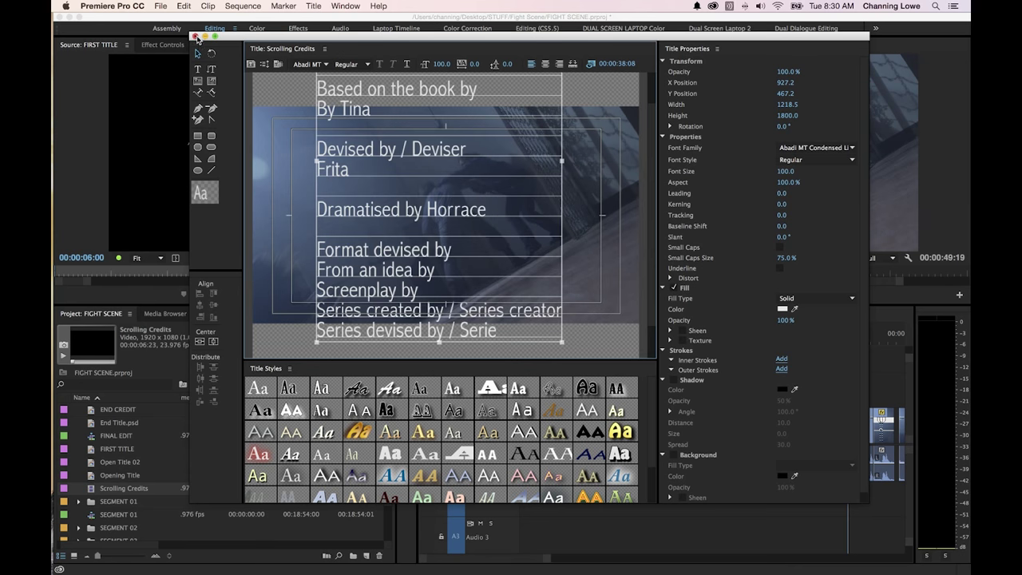
Close the title editor and place Scrolling Credits on Video 2 above the last shots of the sequence
left_click(195, 36)
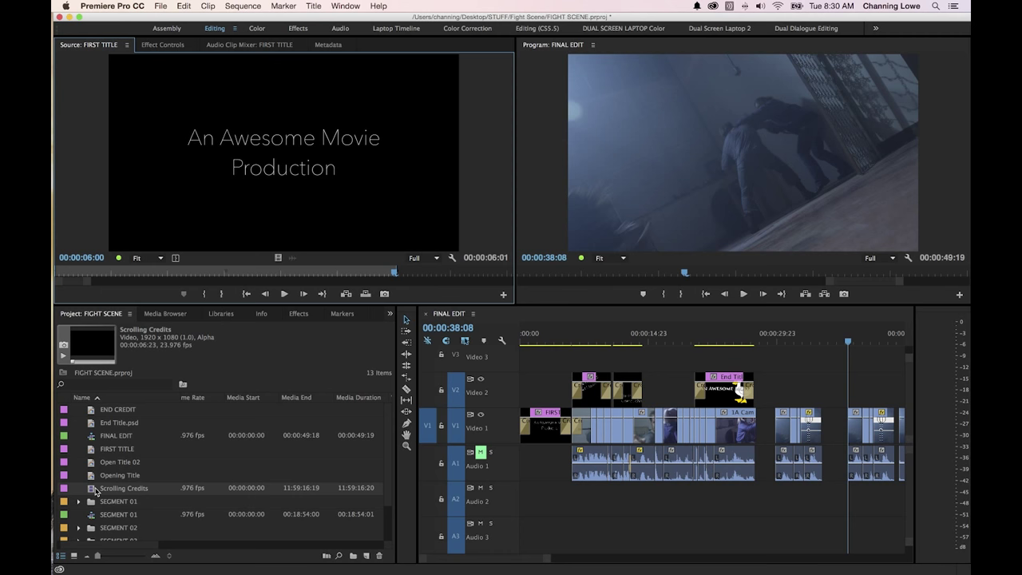
left_click_drag(95, 489, 890, 391)
left_click(882, 337)
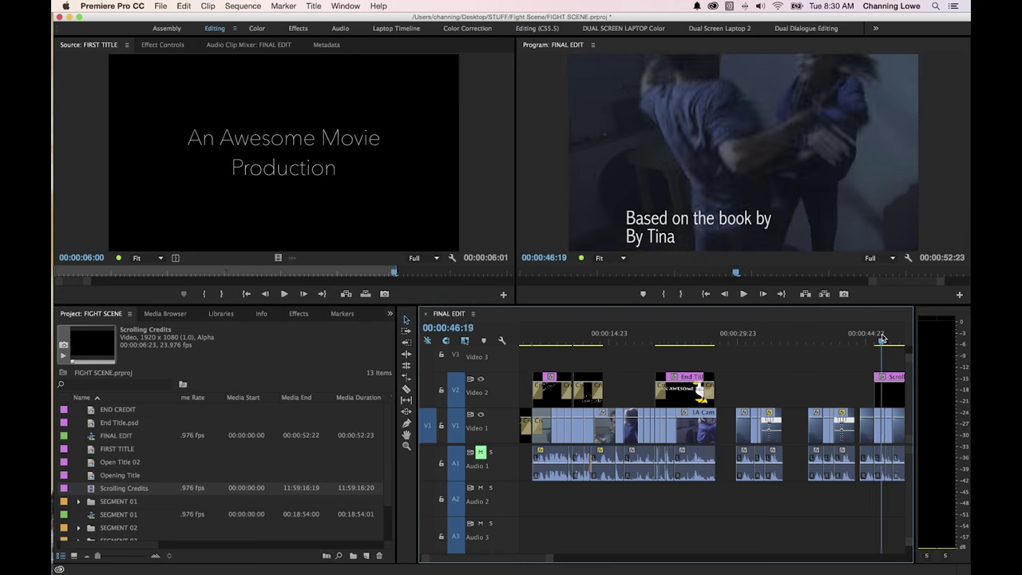
Preview the rolling credits over the last shots and add a Cross Dissolve to the end of the final Video 1 clip
key("equal")
key("equal")
key("equal")
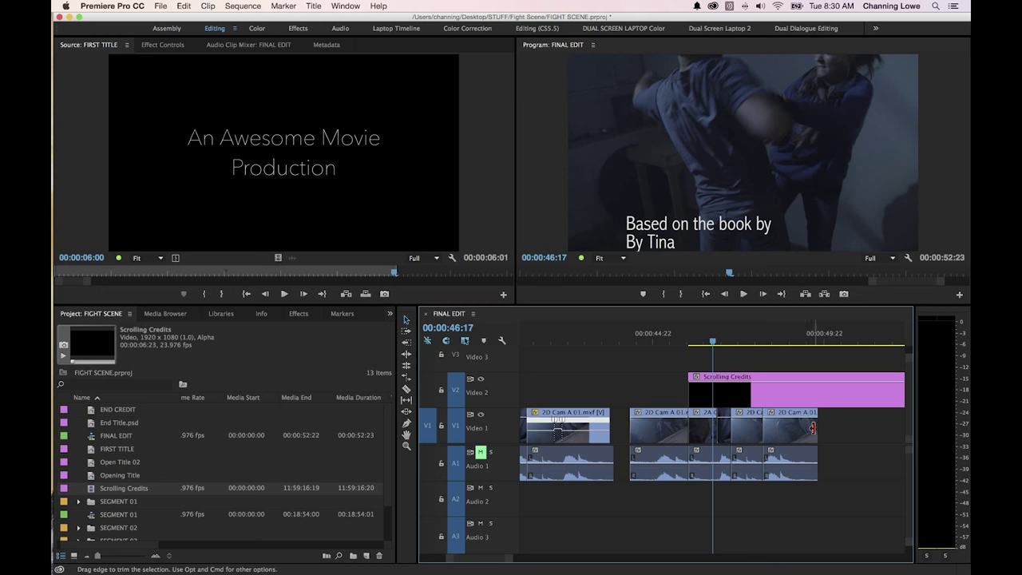
key("minus")
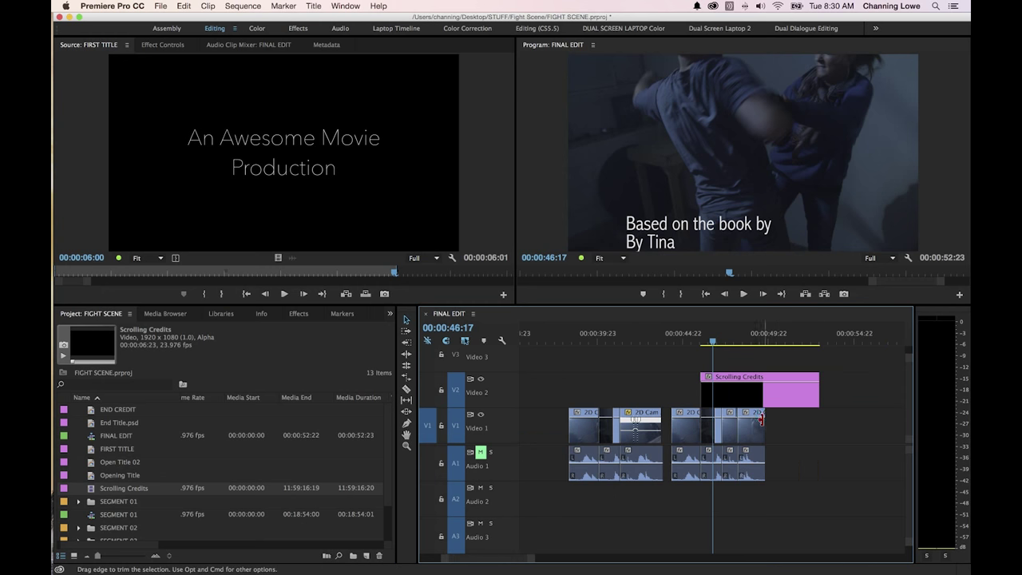
left_click(757, 431)
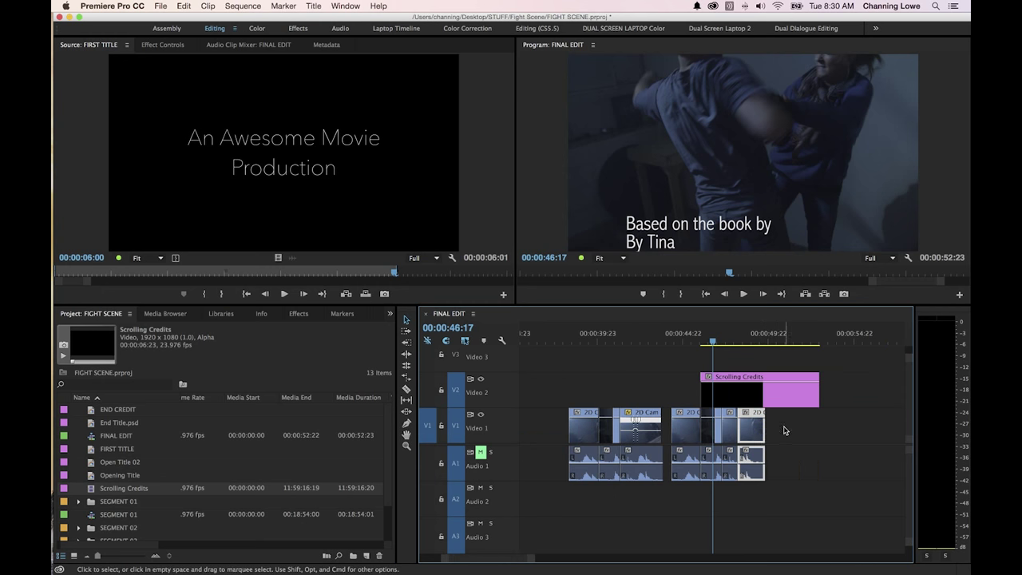
left_click(784, 432)
key("l")
key("l")
key("k")
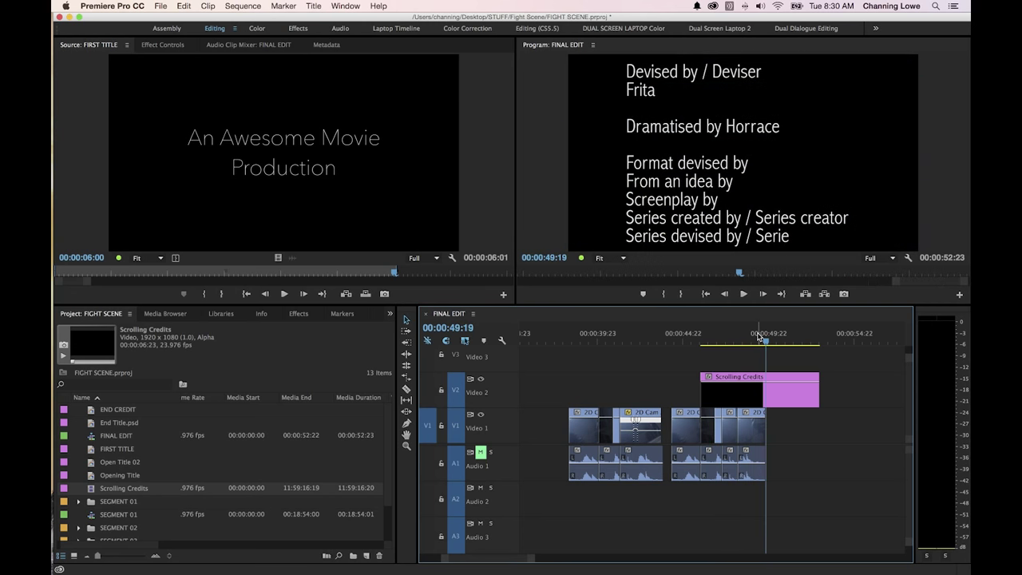
left_click_drag(744, 337, 721, 340)
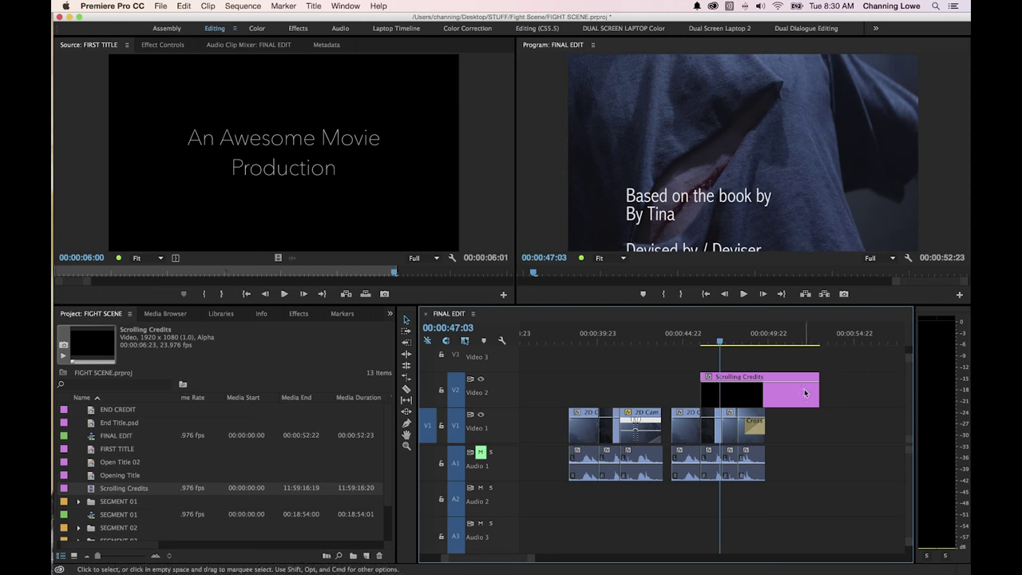
Play the Scrolling Credits clip from its start to check the roll over the footage
left_click_drag(721, 339, 703, 342)
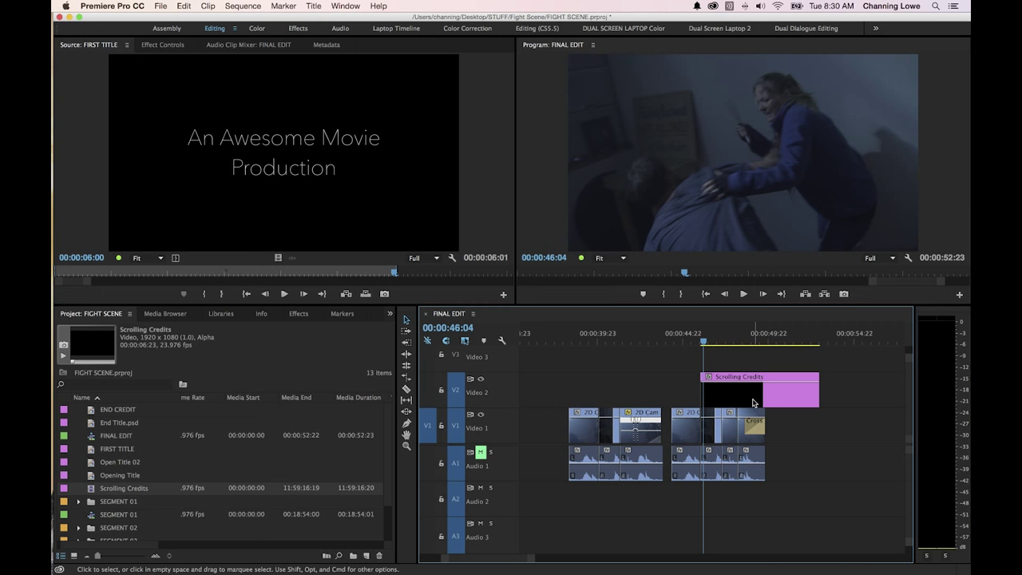
scroll(243, 482, "left", 2)
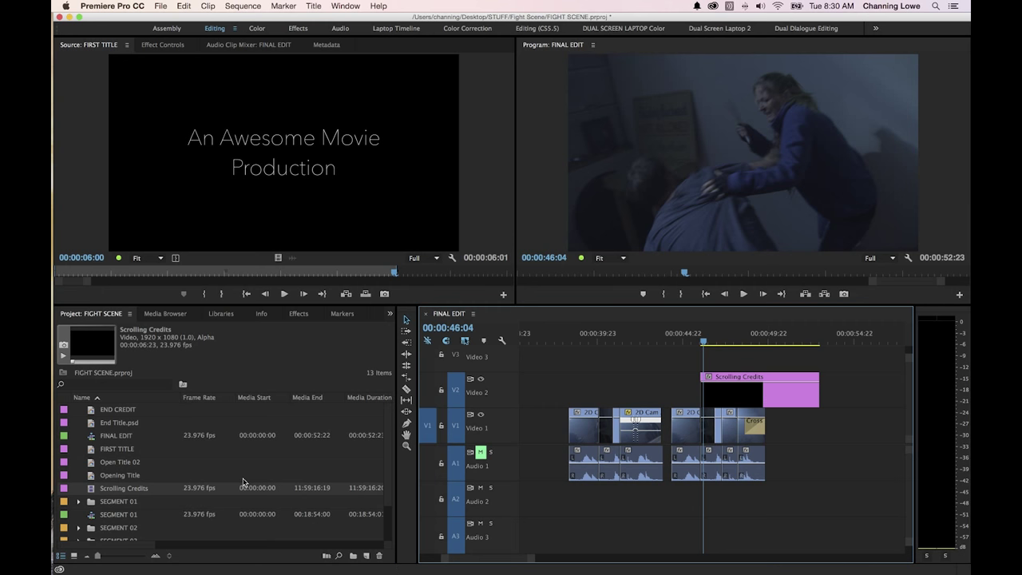
scroll(244, 482, "right", 4)
scroll(243, 482, "right", 8)
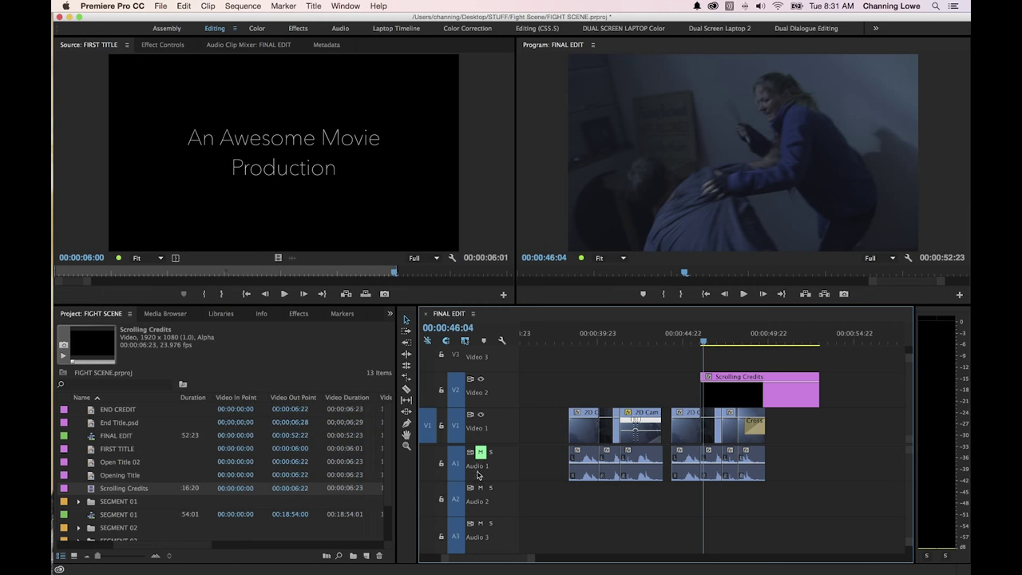
left_click(703, 343)
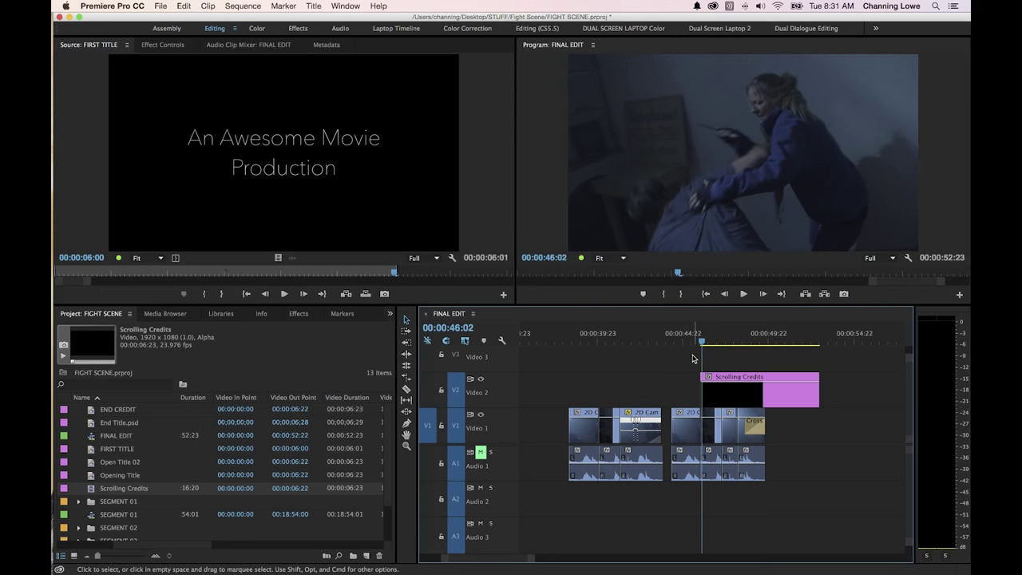
key("space")
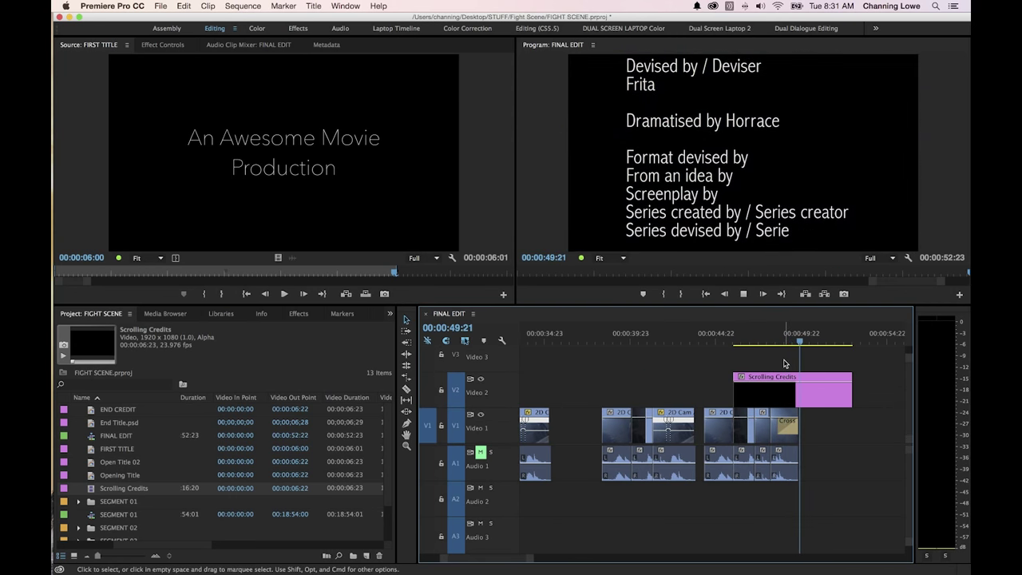
Extend the end of the Scrolling Credits clip on Video 2 to about 00:00:57:08 so the credits roll more slowly
key("End")
key("minus")
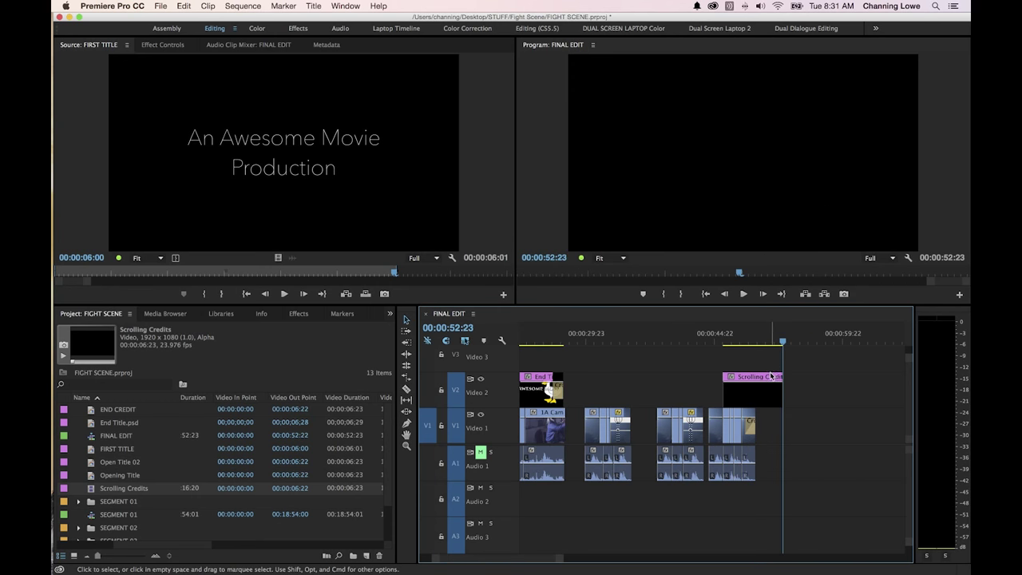
key("equal")
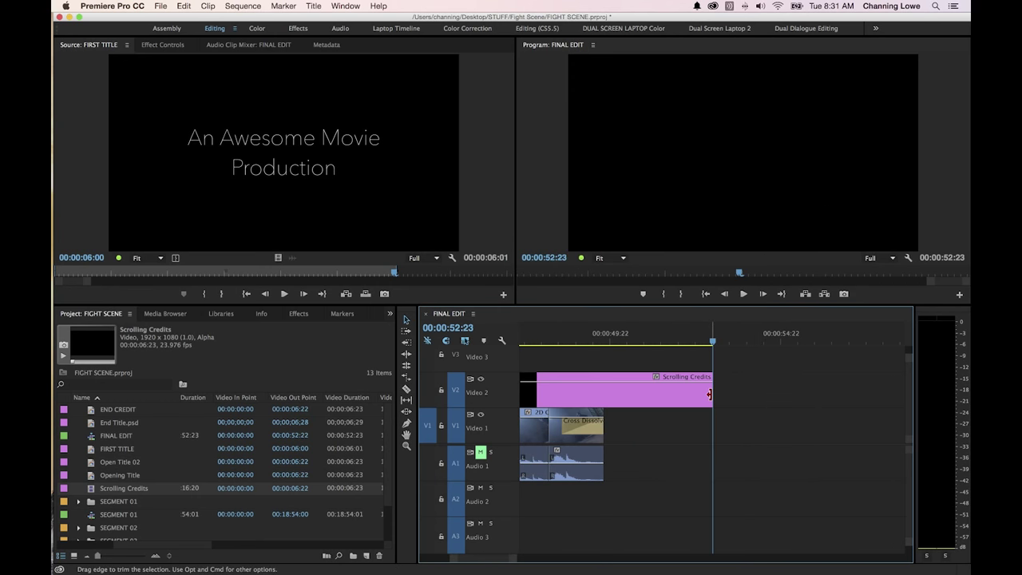
key("minus")
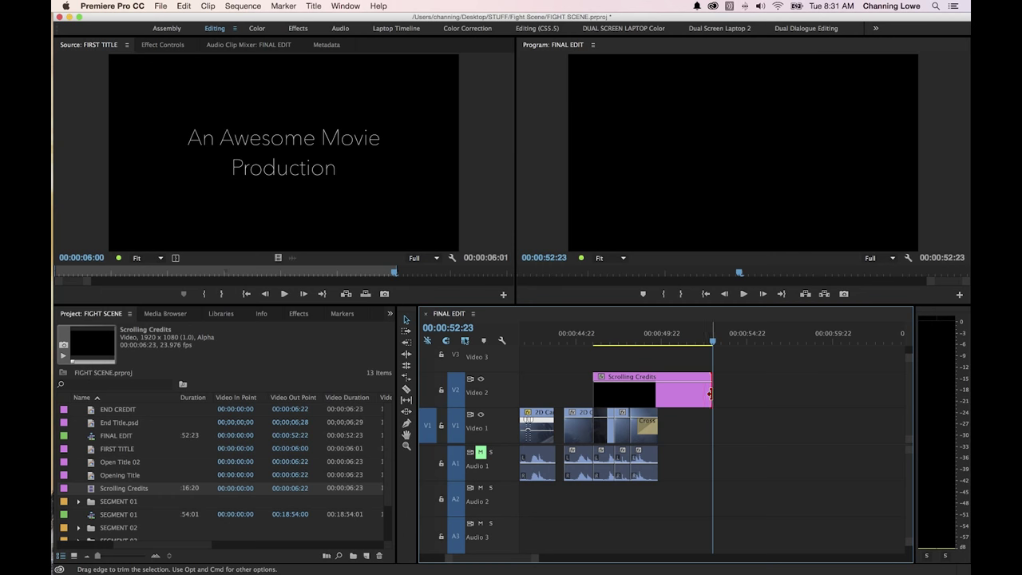
left_click_drag(709, 393, 717, 392)
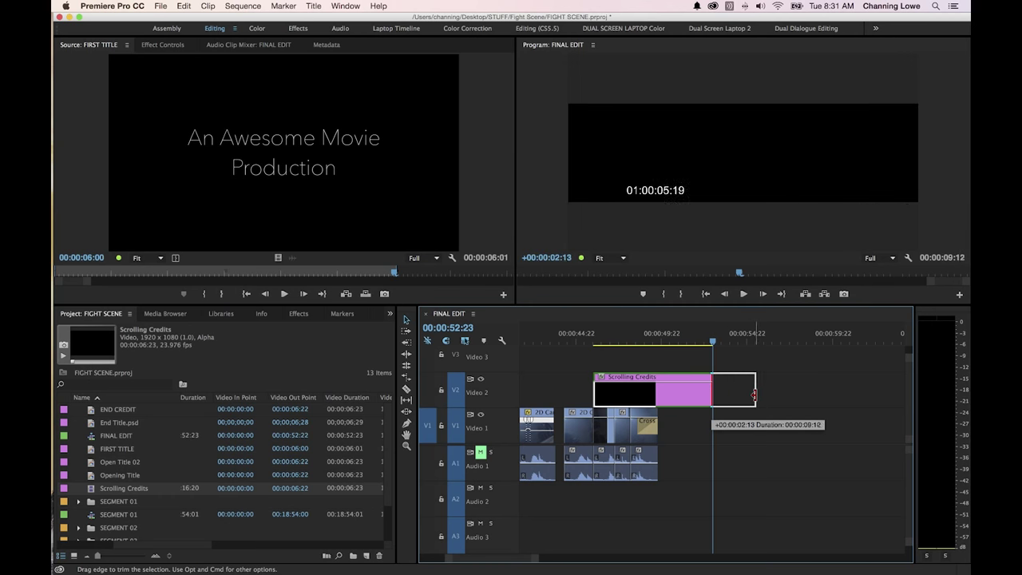
left_click_drag(783, 392, 786, 393)
Play the lengthened Scrolling Credits clip from near its start to check the roll speed over the last shots
key("space")
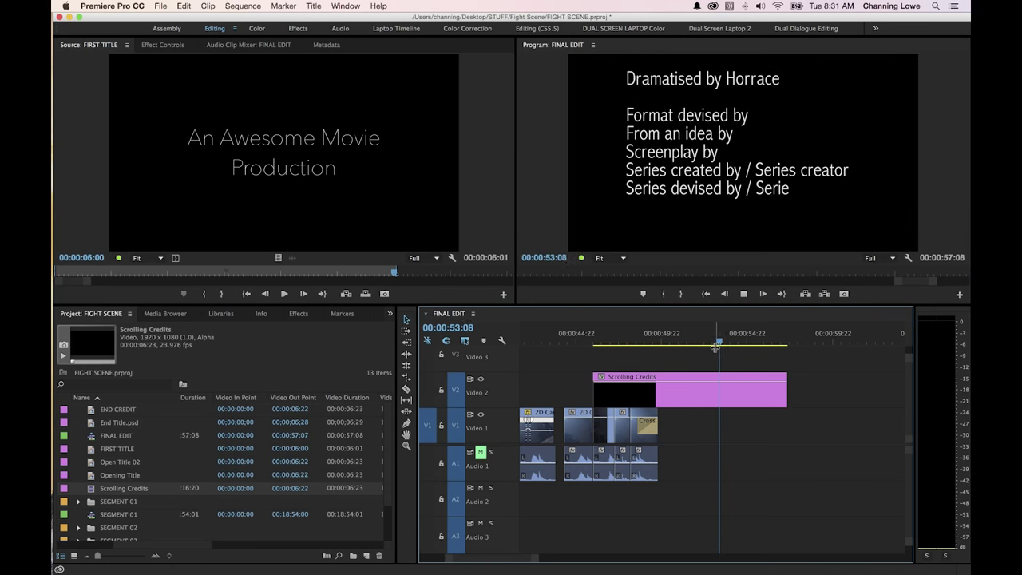
left_click(680, 339)
left_click_drag(679, 339, 622, 339)
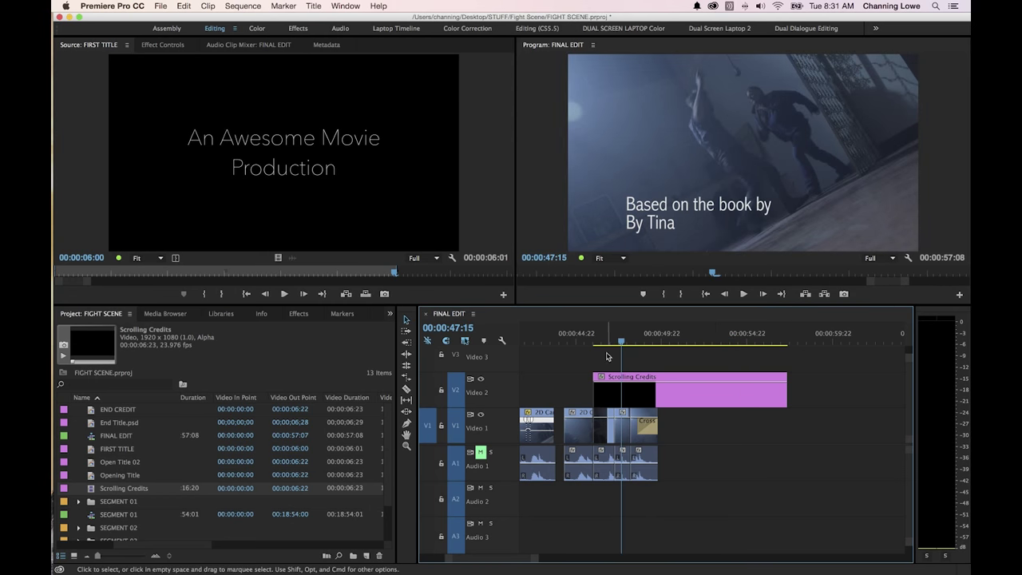
key("j")
key("l")
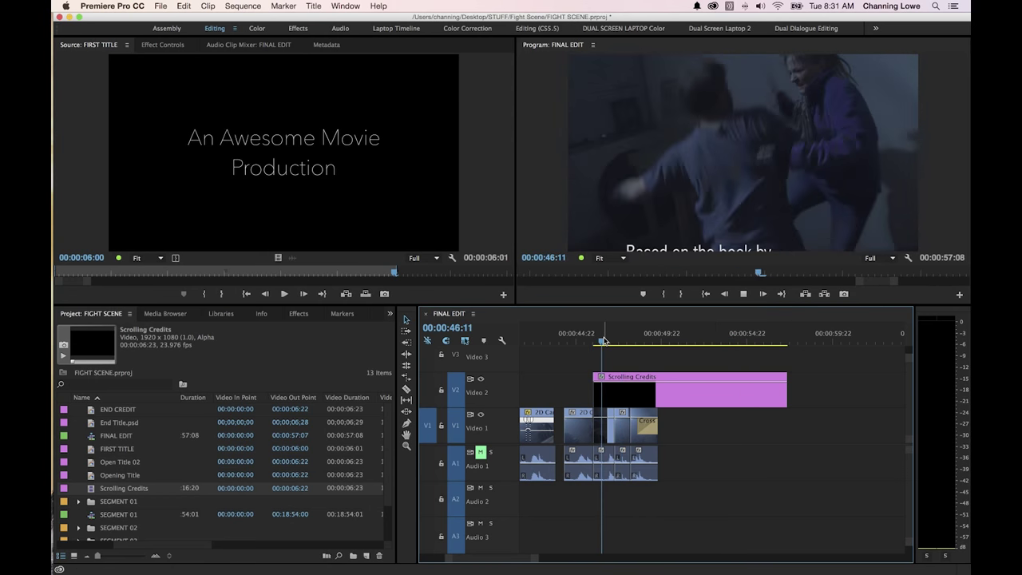
key("k")
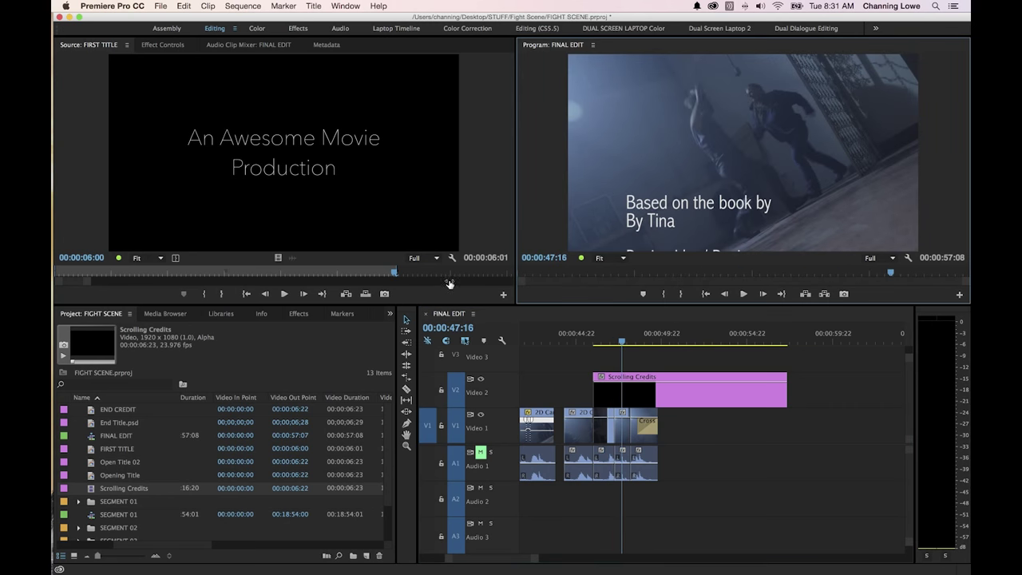
key("l")
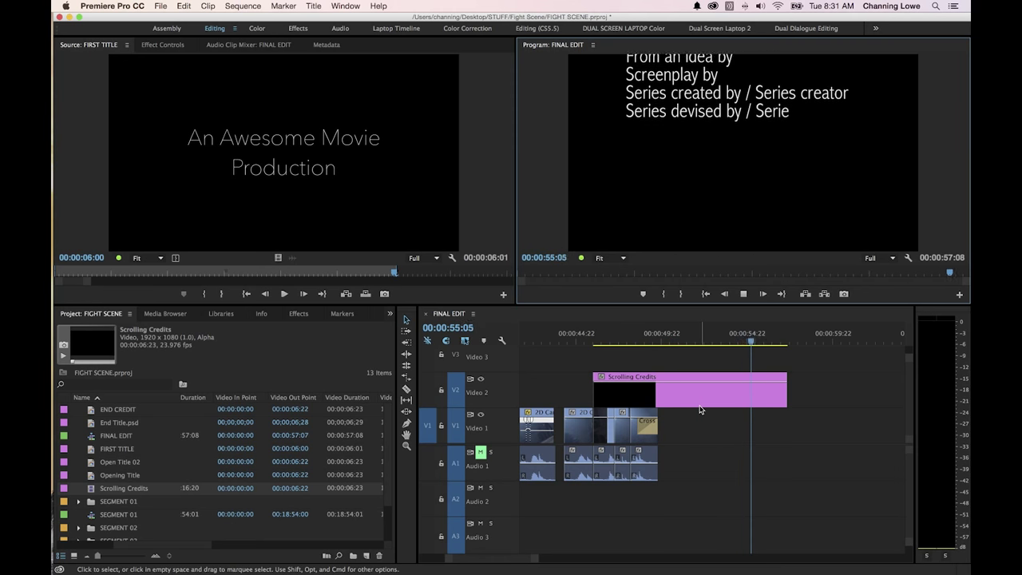
left_click(633, 341)
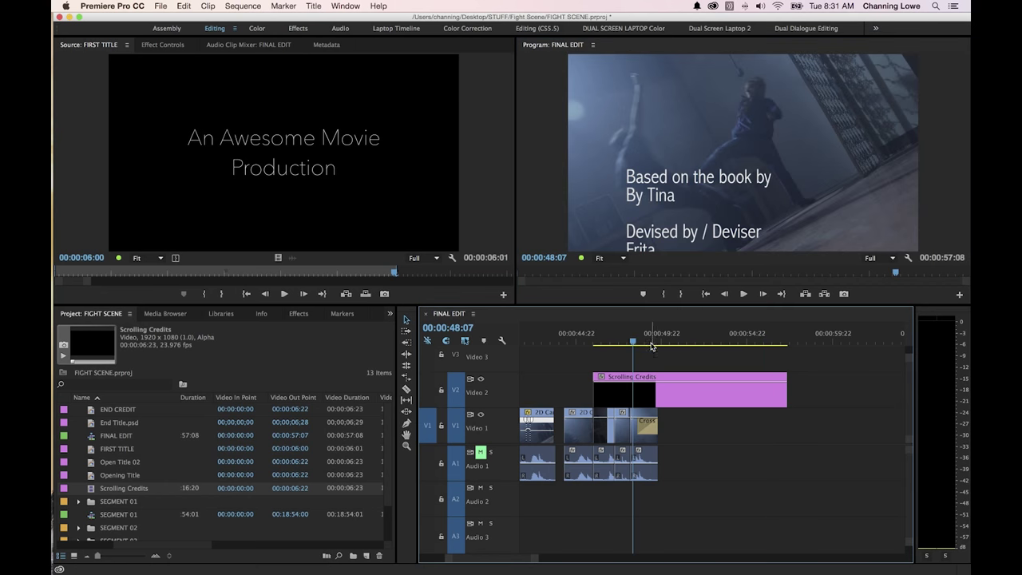
Copy the FIRST TITLE clip with its cross dissolves from the sequence start and paste it on Video 1 directly after the credits
key("Home")
key("backslash")
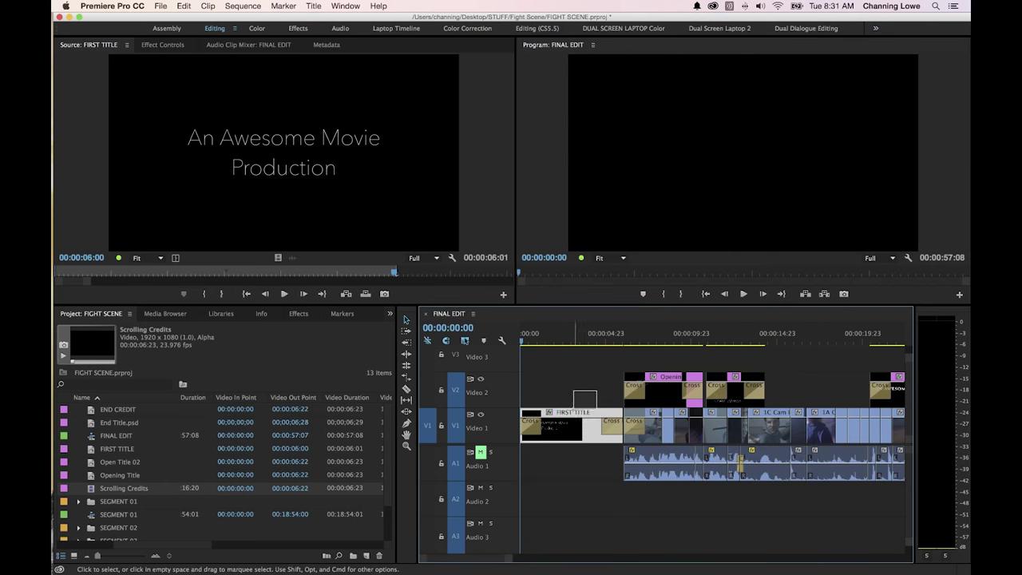
left_click_drag(554, 434, 568, 431)
key("End")
key("ctrl+v")
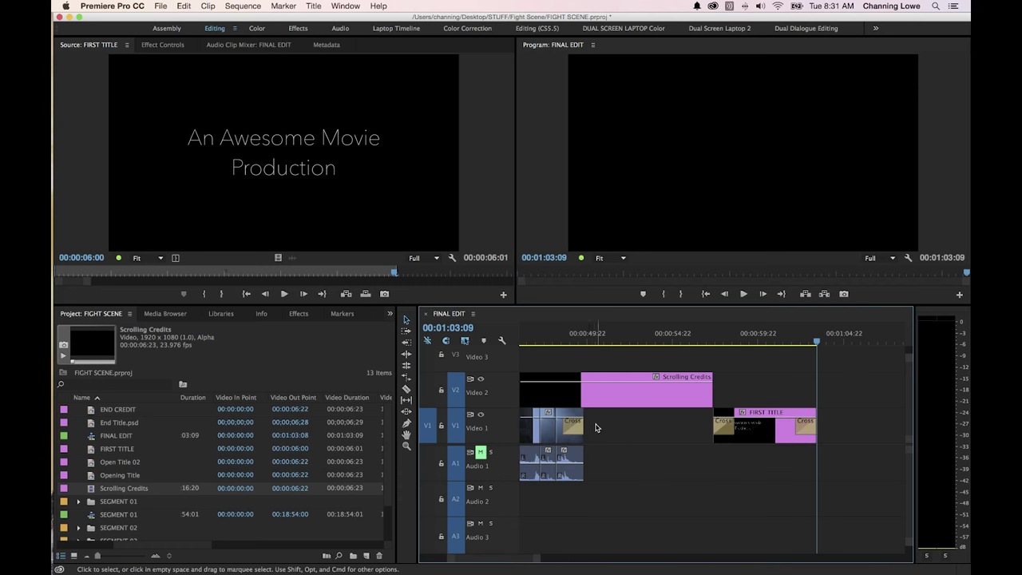
Move the pasted FIRST TITLE about one second earlier so it overlaps the end of Scrolling Credits, and preview the transition between them
left_click(693, 345)
key("space")
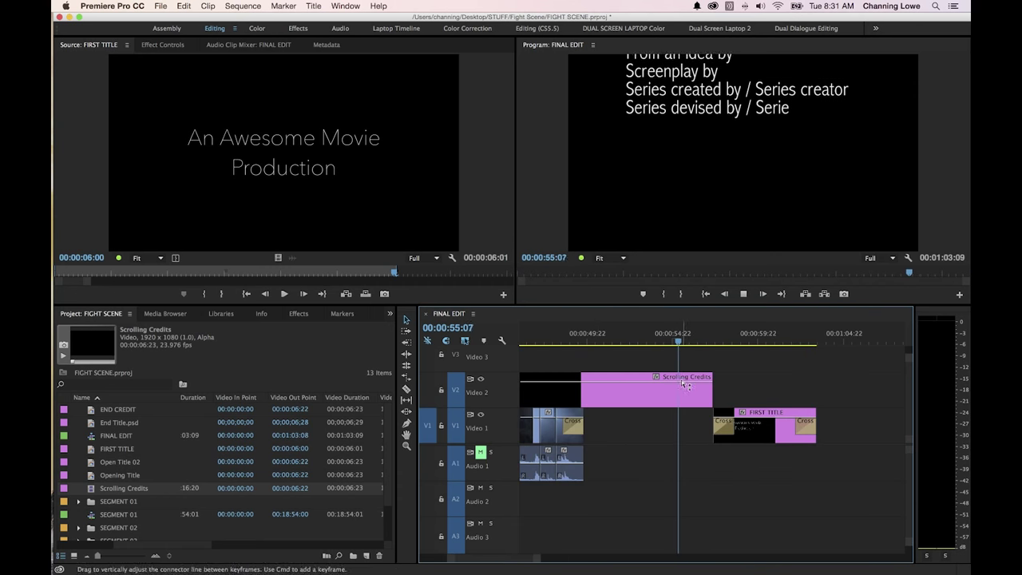
left_click_drag(769, 431, 753, 433)
left_click(684, 343)
key("space")
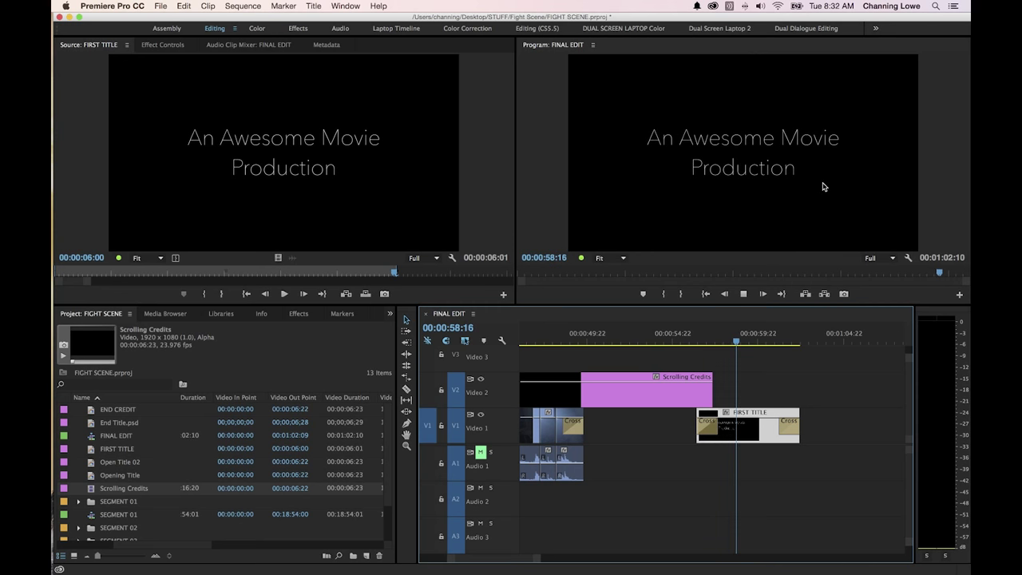
key("minus")
key("End")
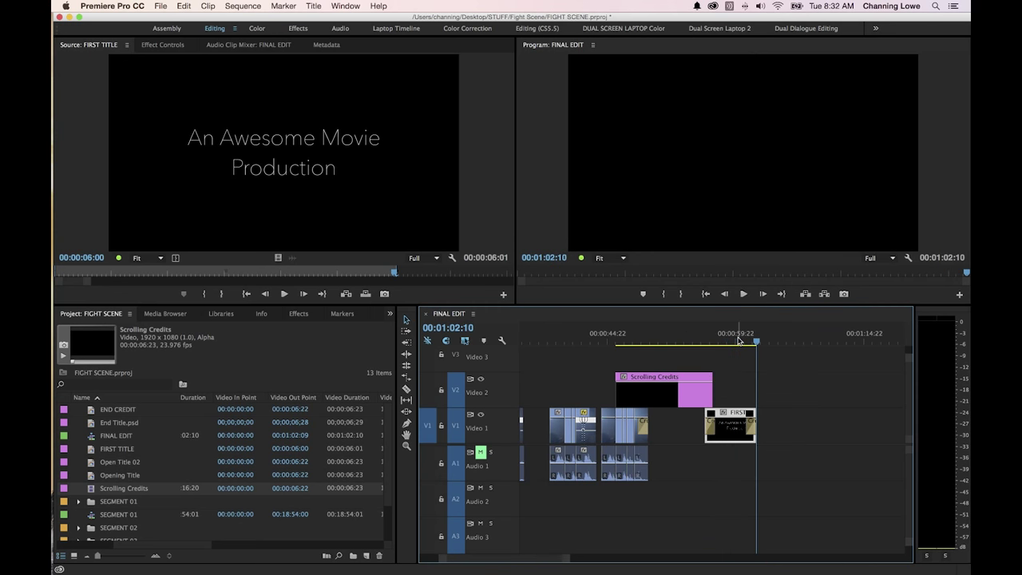